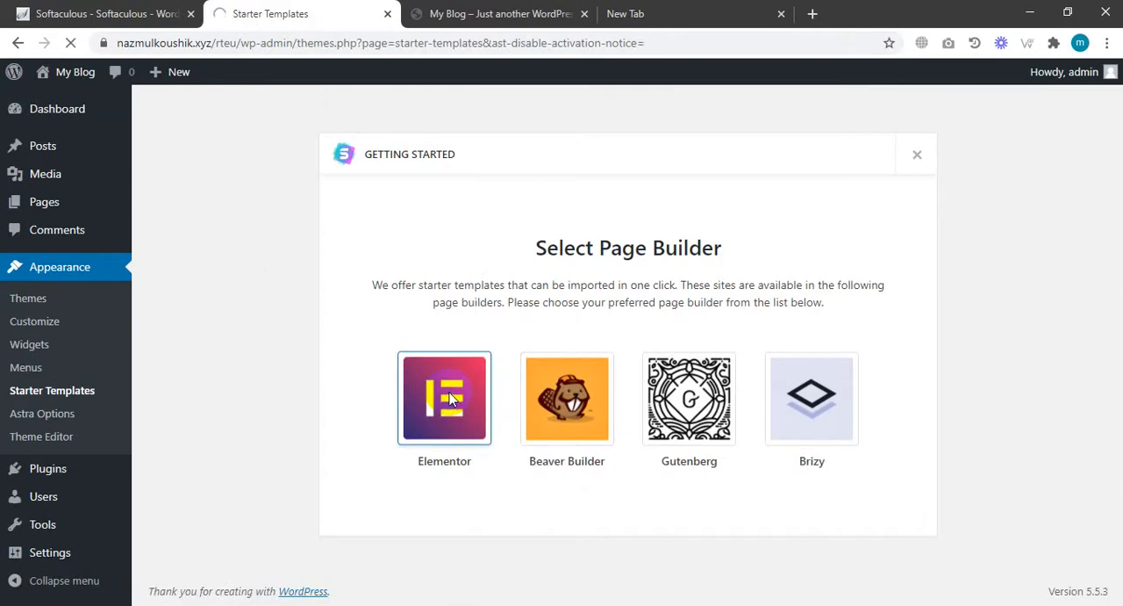
Import the complete Outdoor Adventure starter site for the Elementor page builder with the default import options.
left_click(445, 396)
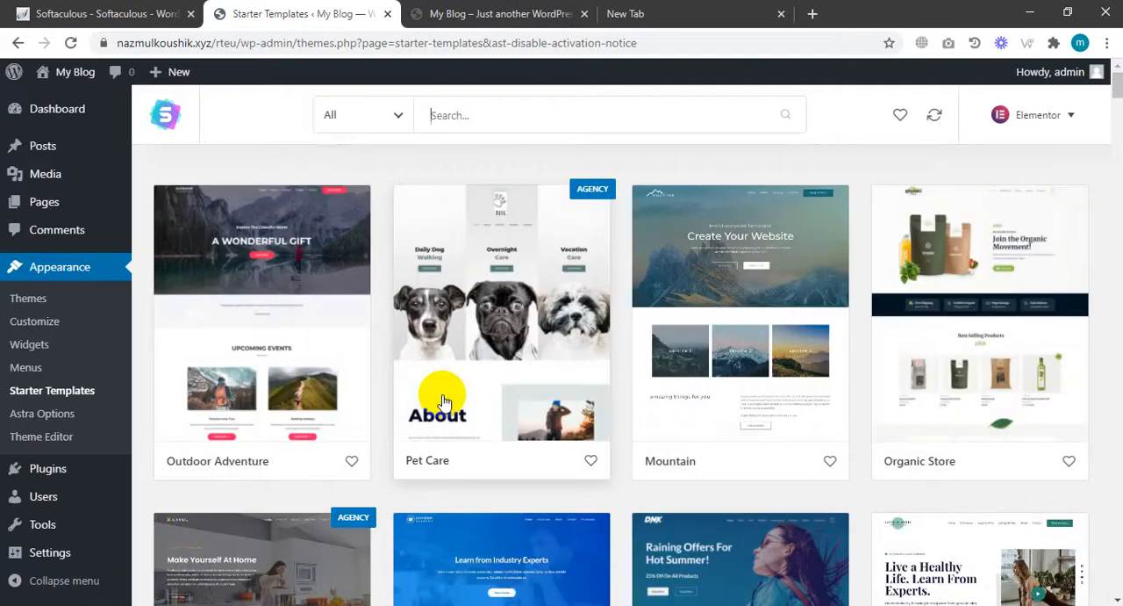
left_click(250, 388)
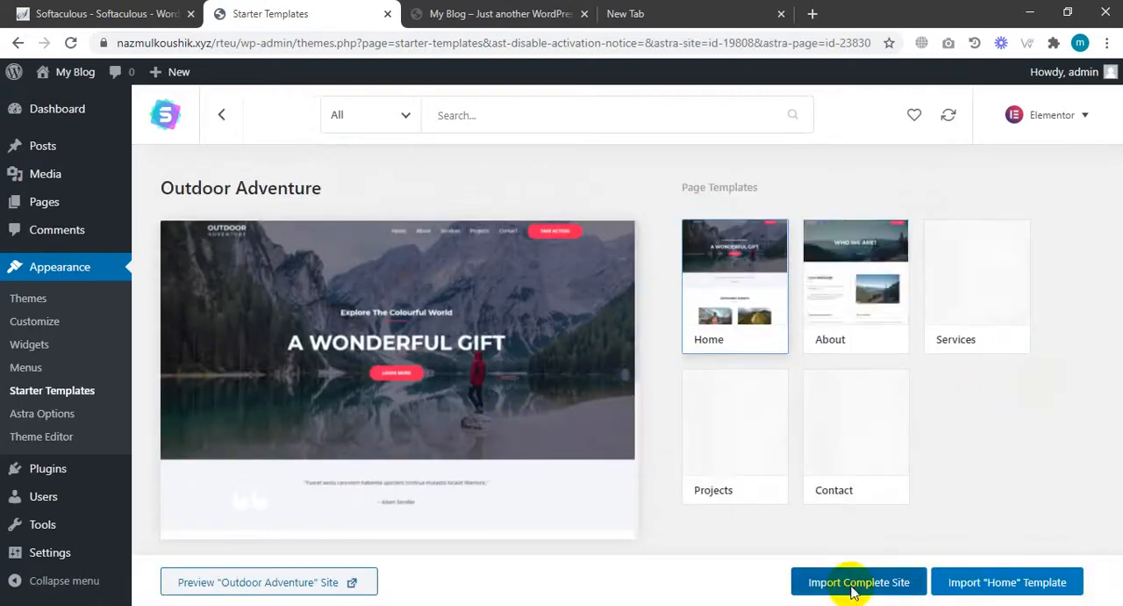
left_click(852, 588)
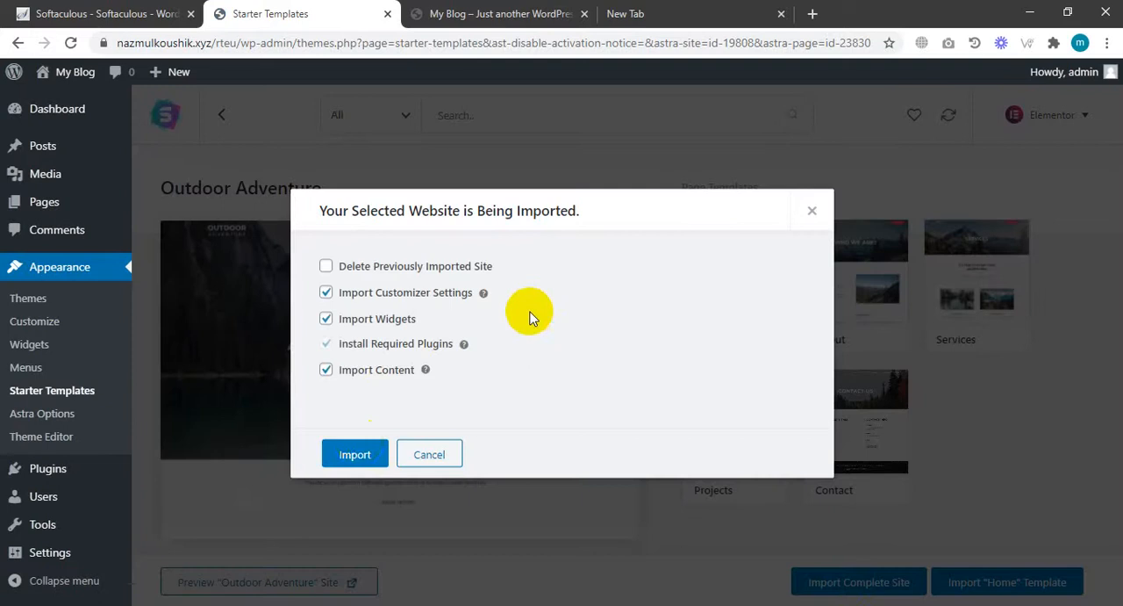
left_click(362, 453)
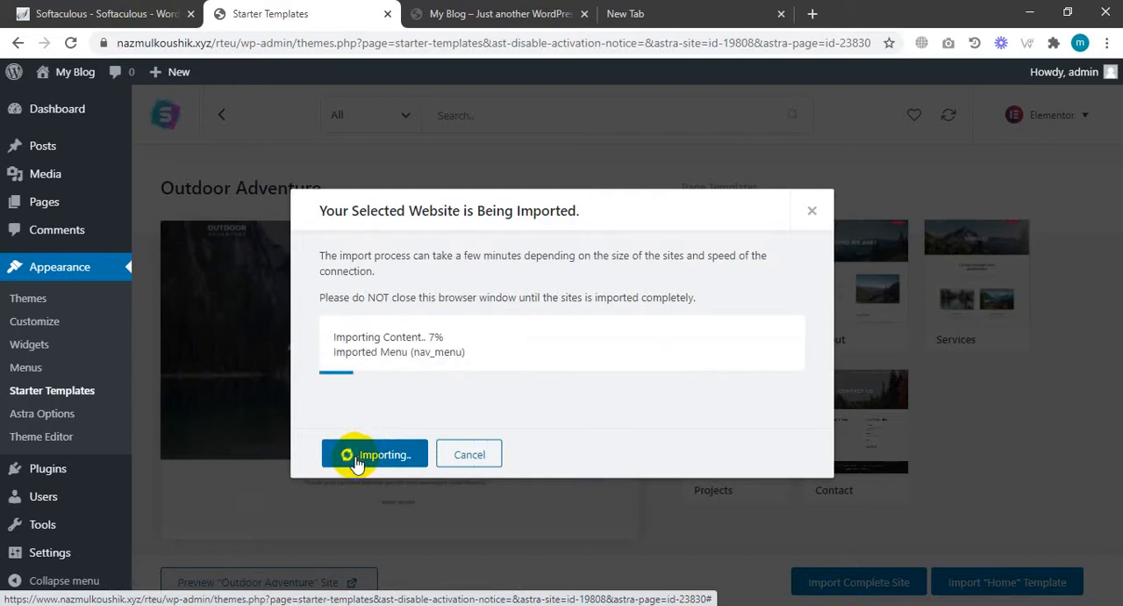
left_click(379, 452)
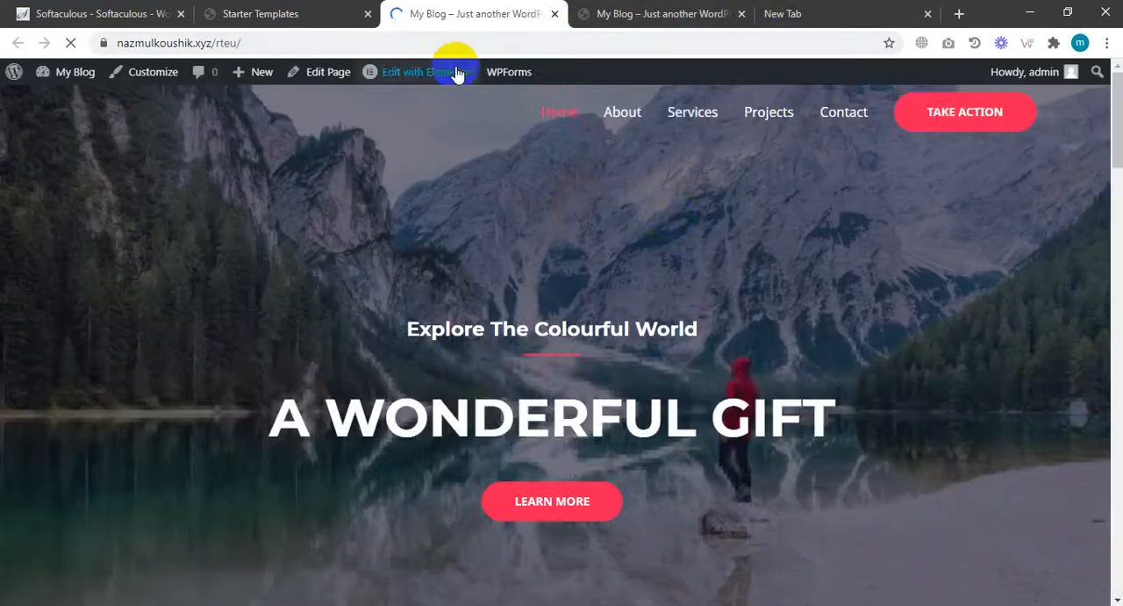
Scroll through the imported site's home page in the live site tab.
scroll(717, 216, "down", 10)
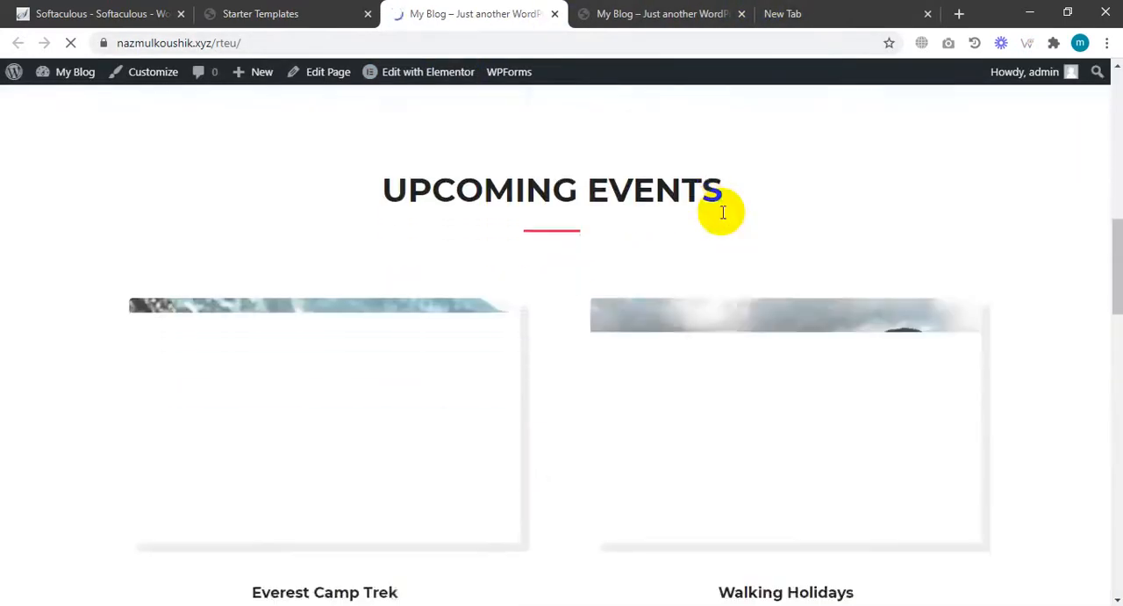
scroll(1111, 308, "down", 3)
scroll(1096, 529, "down", 8)
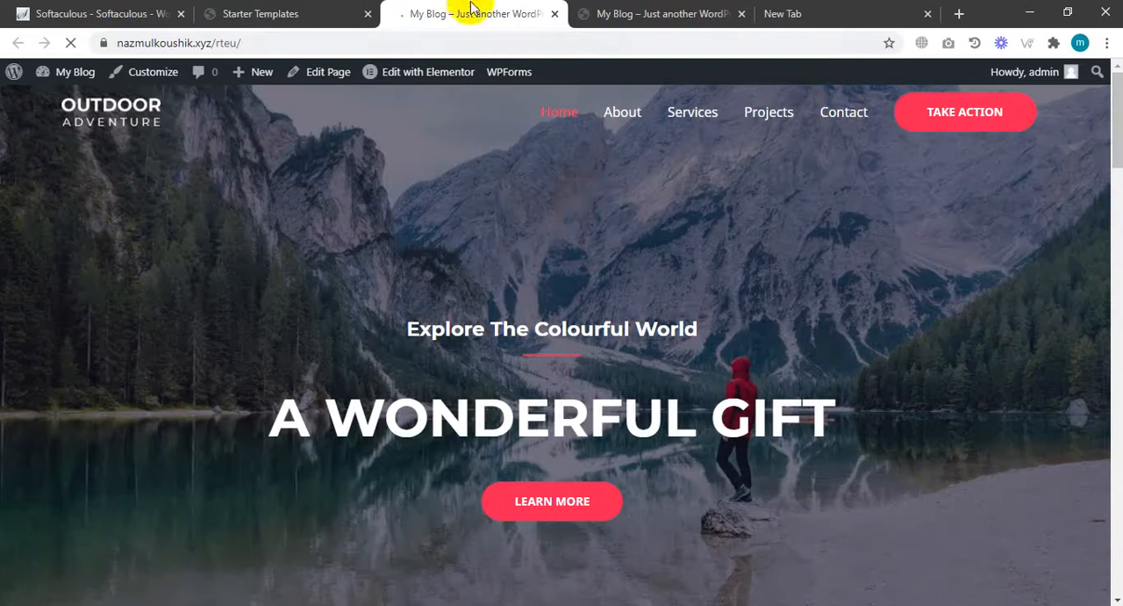
Return to the Starter Templates tab and close the import success dialog.
left_click(295, 15)
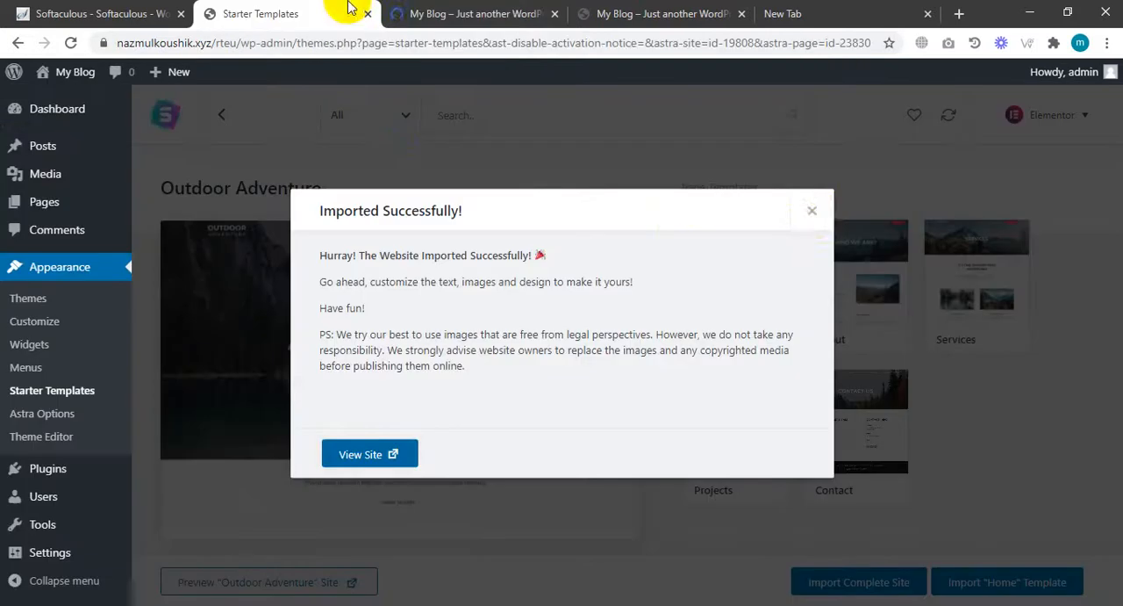
left_click(813, 212)
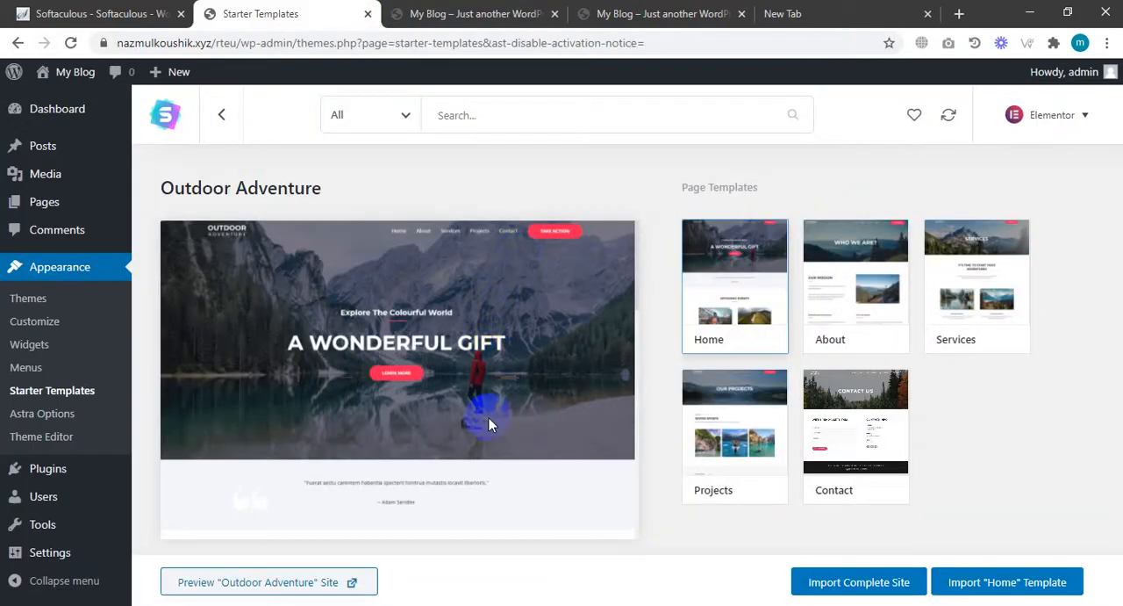
scroll(533, 250, "down", 3)
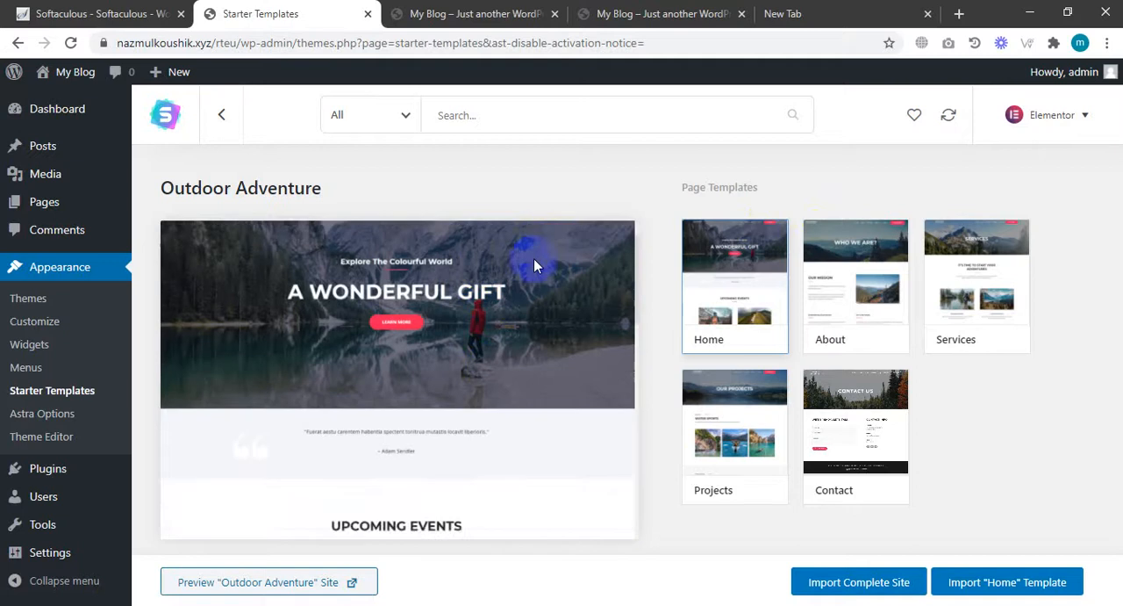
Upload the plugin file layered-popups.zip from the Desktop and install it.
mouse_move(53, 469)
left_click(156, 496)
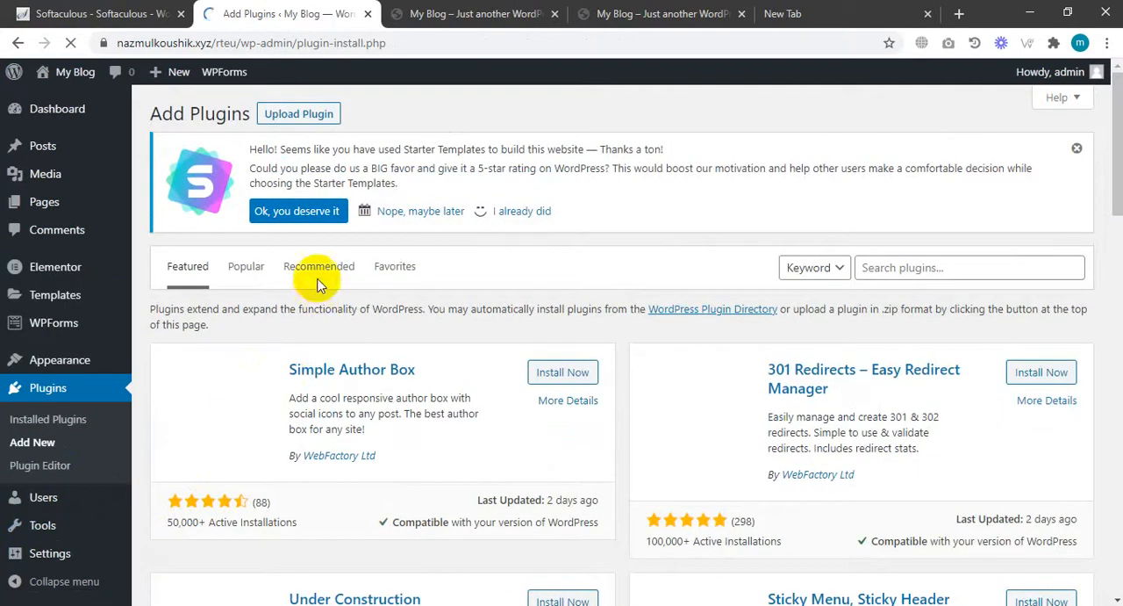
left_click(308, 114)
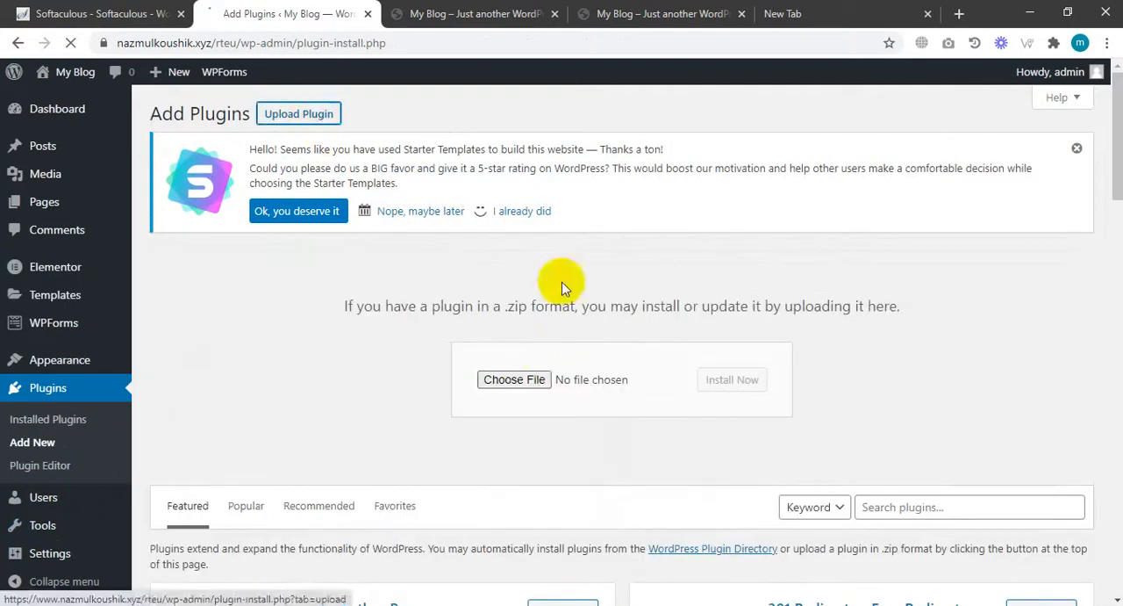
left_click(527, 376)
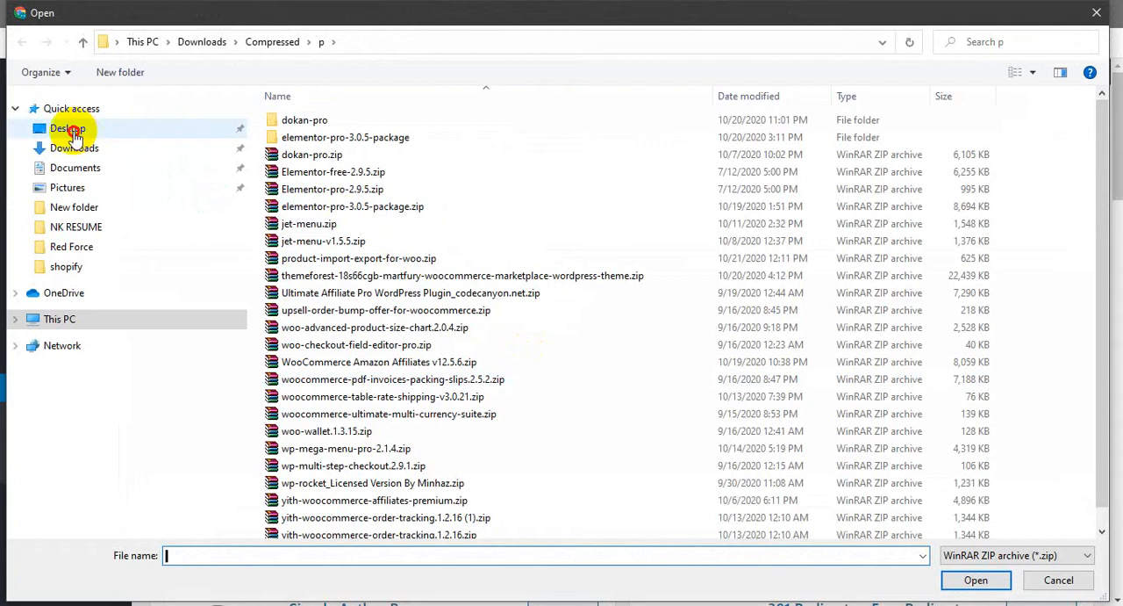
left_click(74, 136)
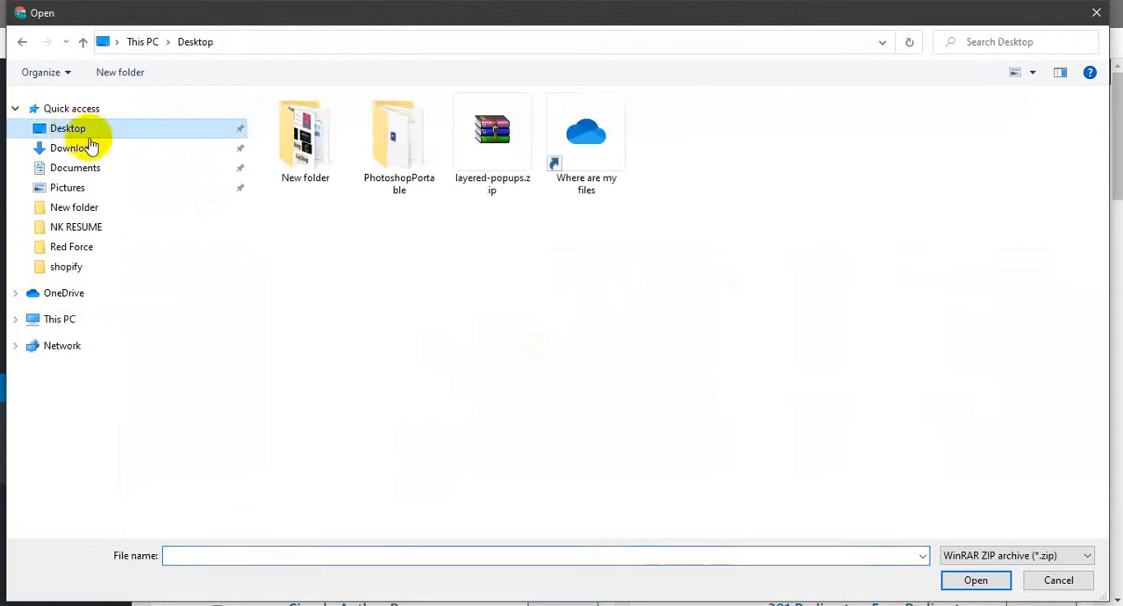
left_click(495, 174)
double_click(496, 174)
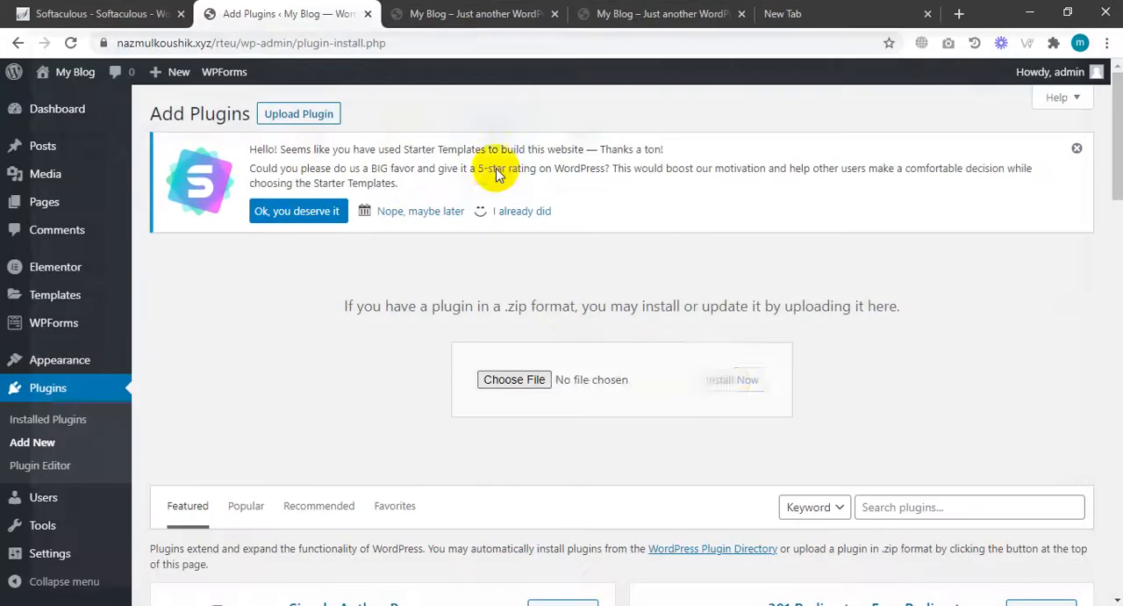
left_click(728, 380)
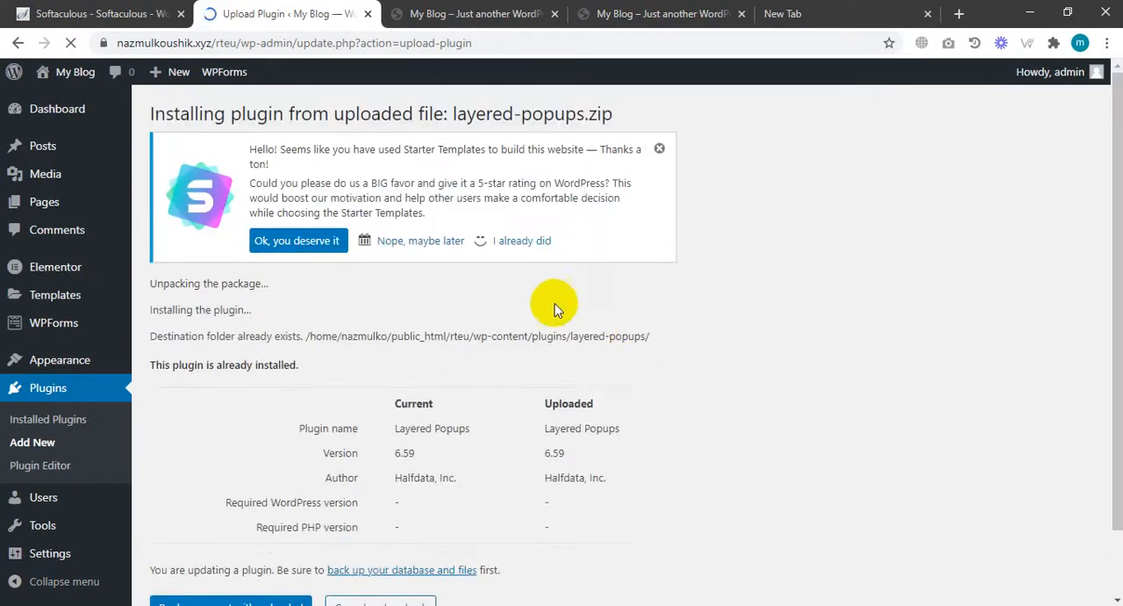
Replace the already installed plugin with the uploaded version and activate Layered Popups.
scroll(351, 461, "down", 2)
left_click(248, 538)
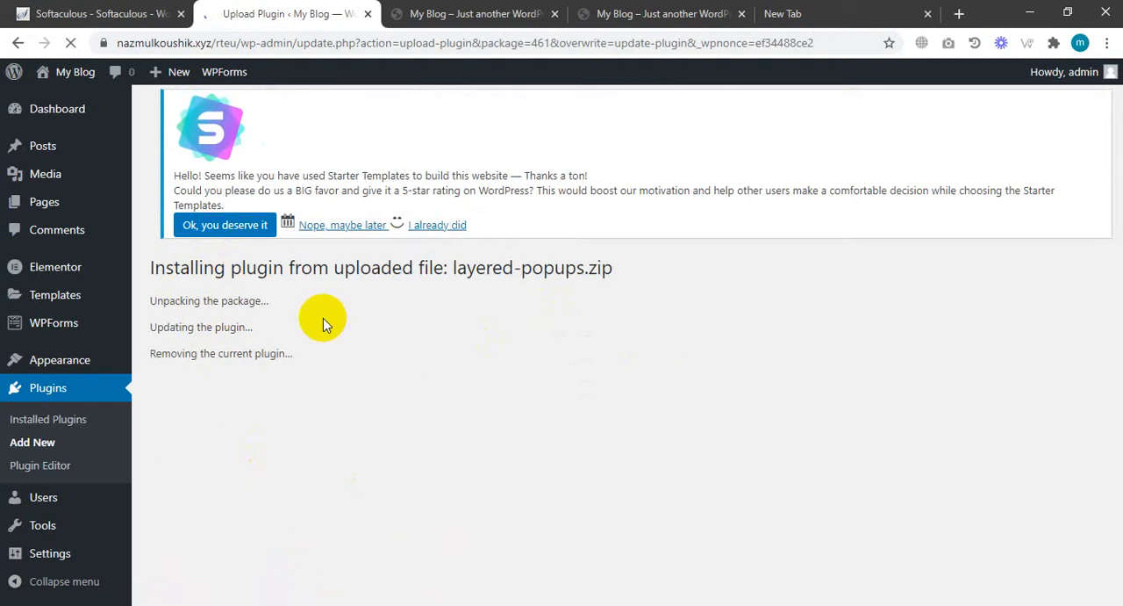
left_click(211, 412)
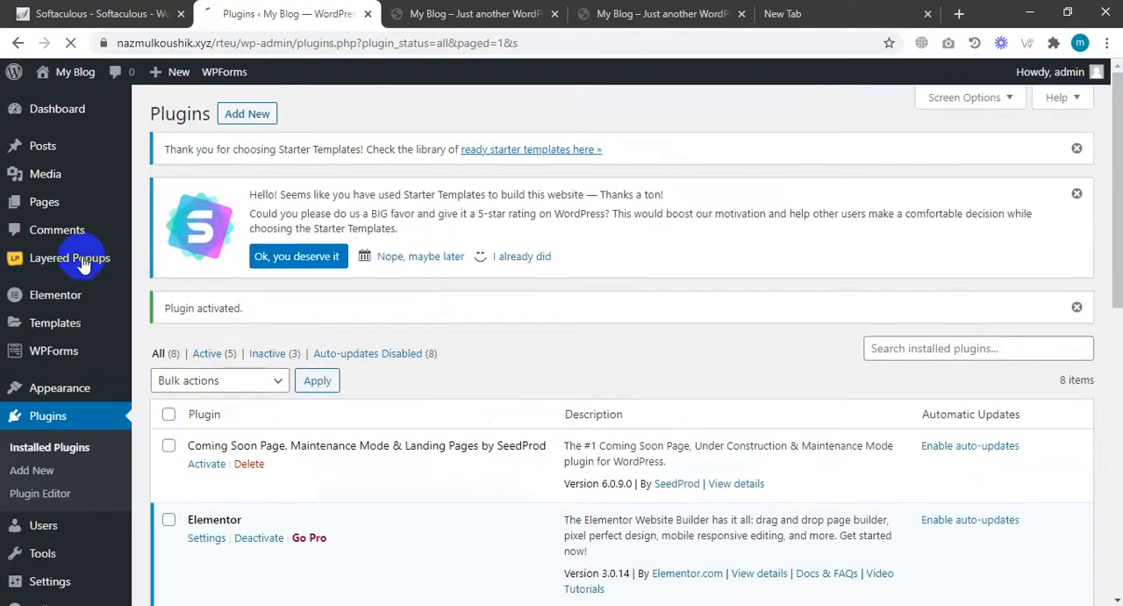
Open the Layered Popups popup list and browse the available popups.
mouse_move(83, 265)
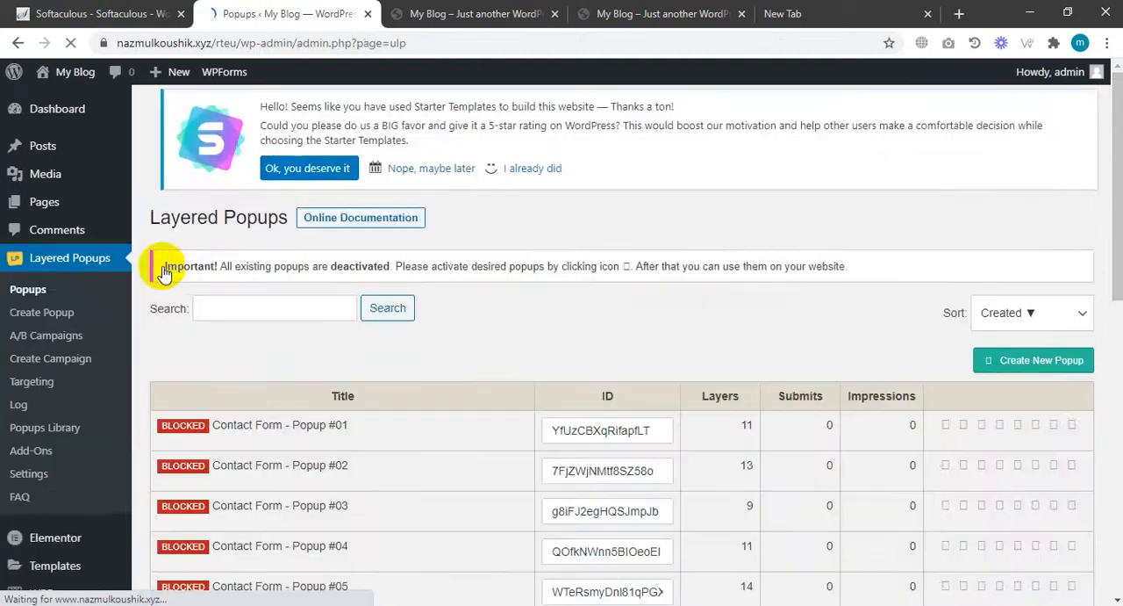
scroll(557, 279, "down", 2)
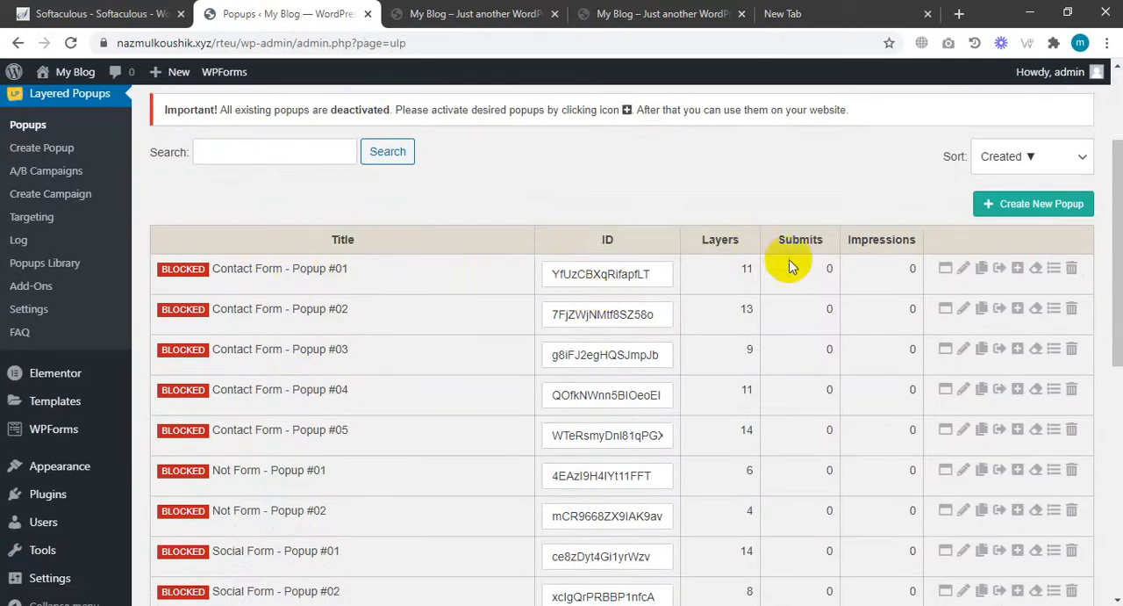
scroll(773, 283, "down", 1)
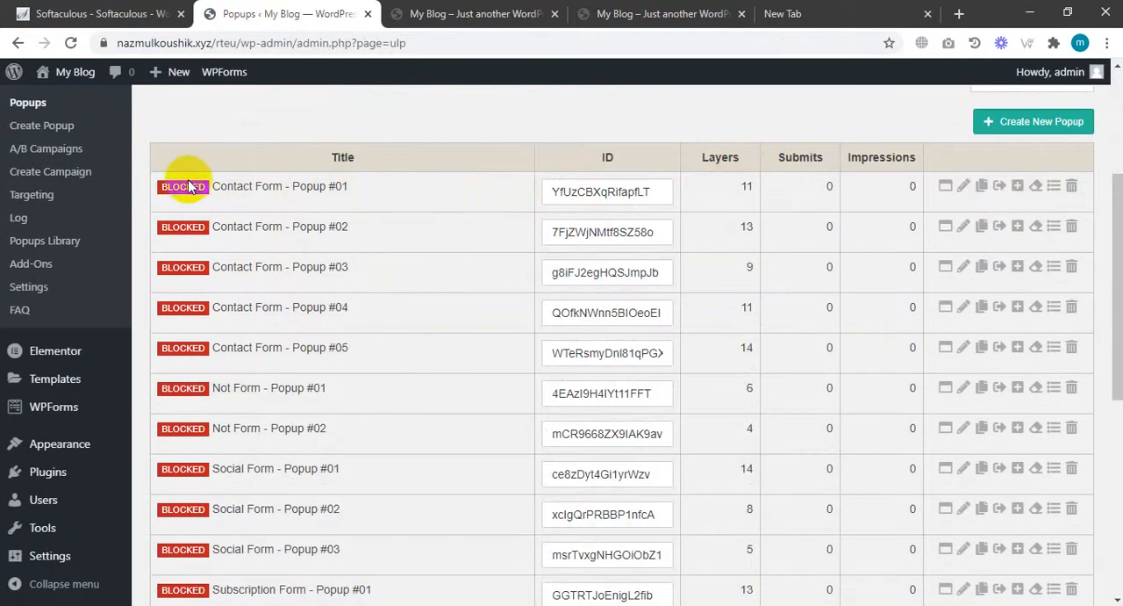
scroll(192, 430, "down", 6)
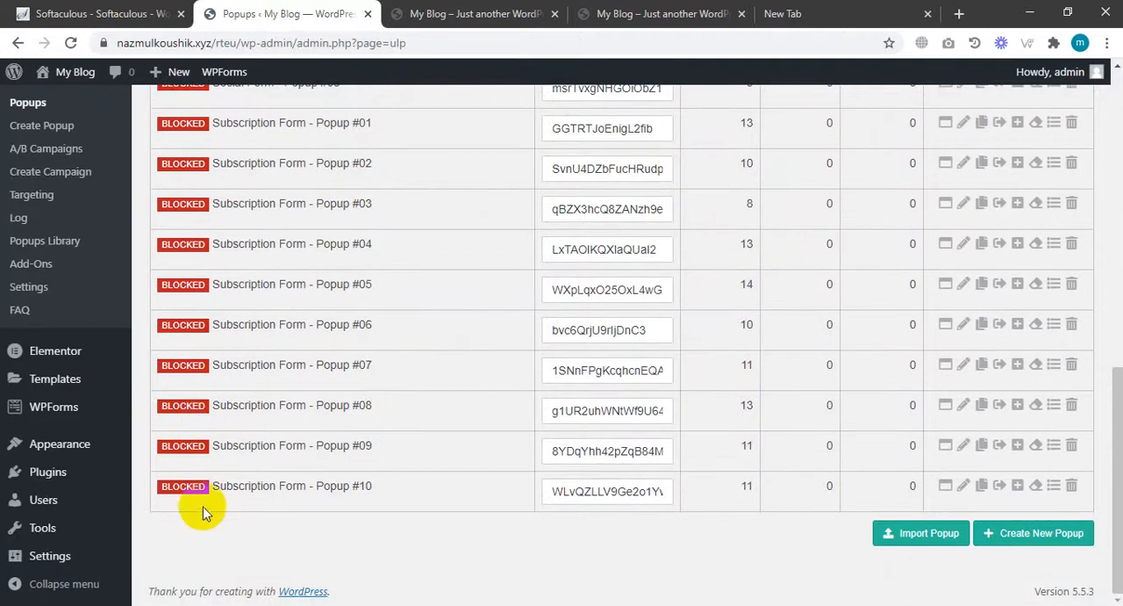
scroll(203, 506, "up", 5)
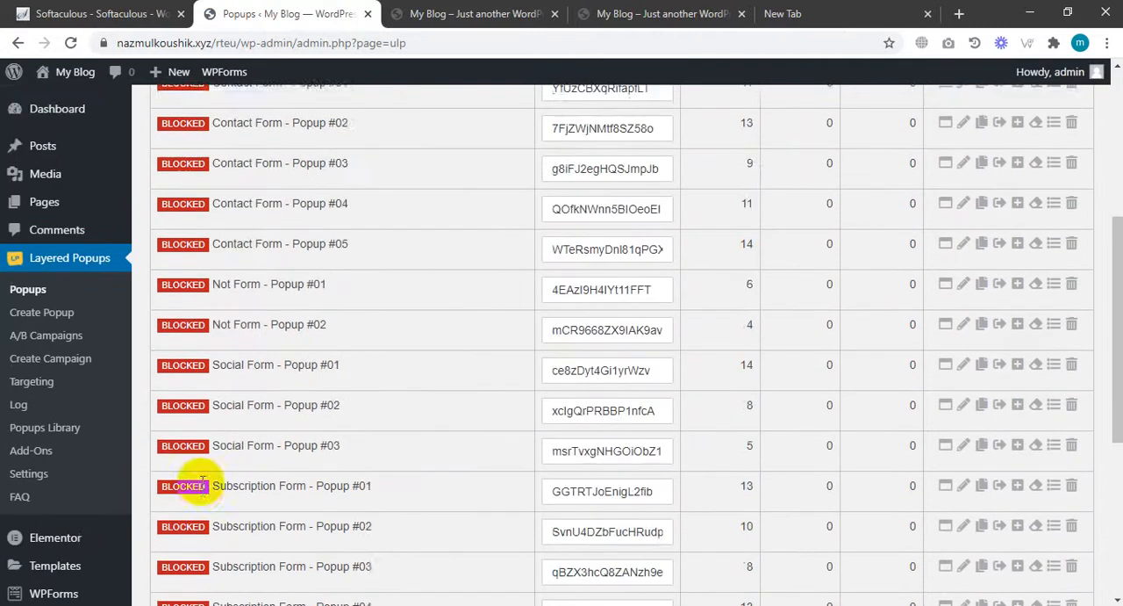
scroll(202, 485, "up", 1)
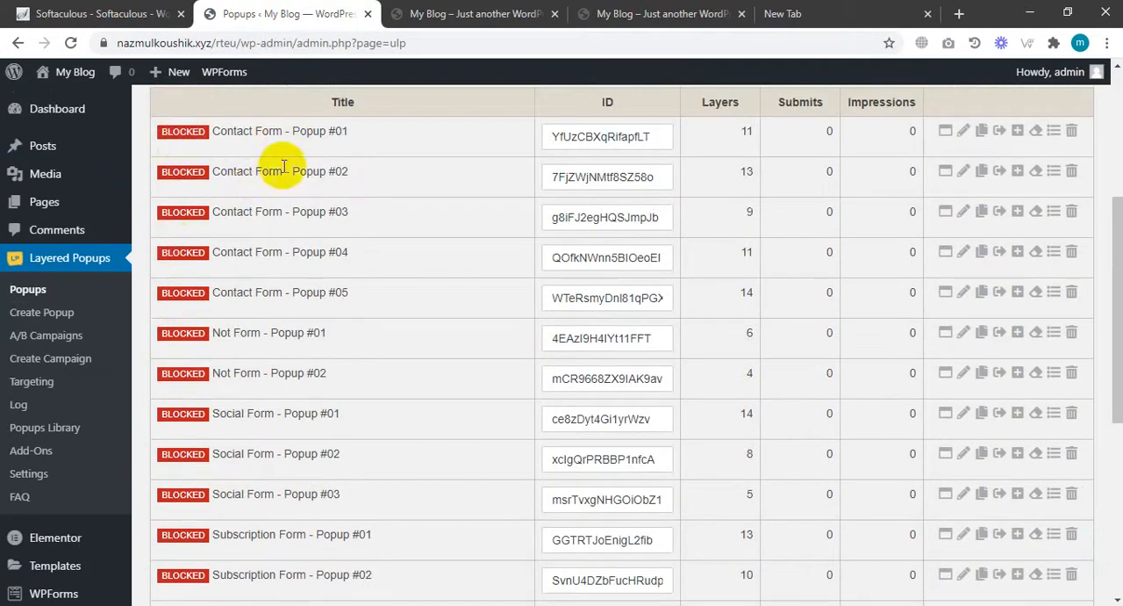
Preview Contact Form - Popup #01 and Contact Form - Popup #02 on the site, closing each preview tab.
left_click(946, 134)
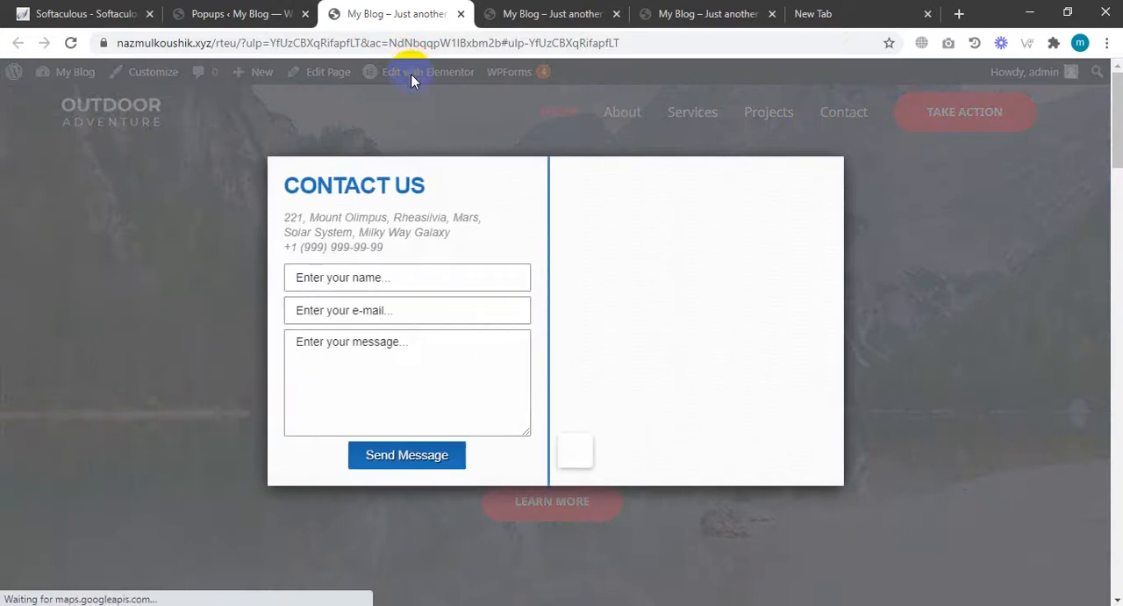
left_click(461, 13)
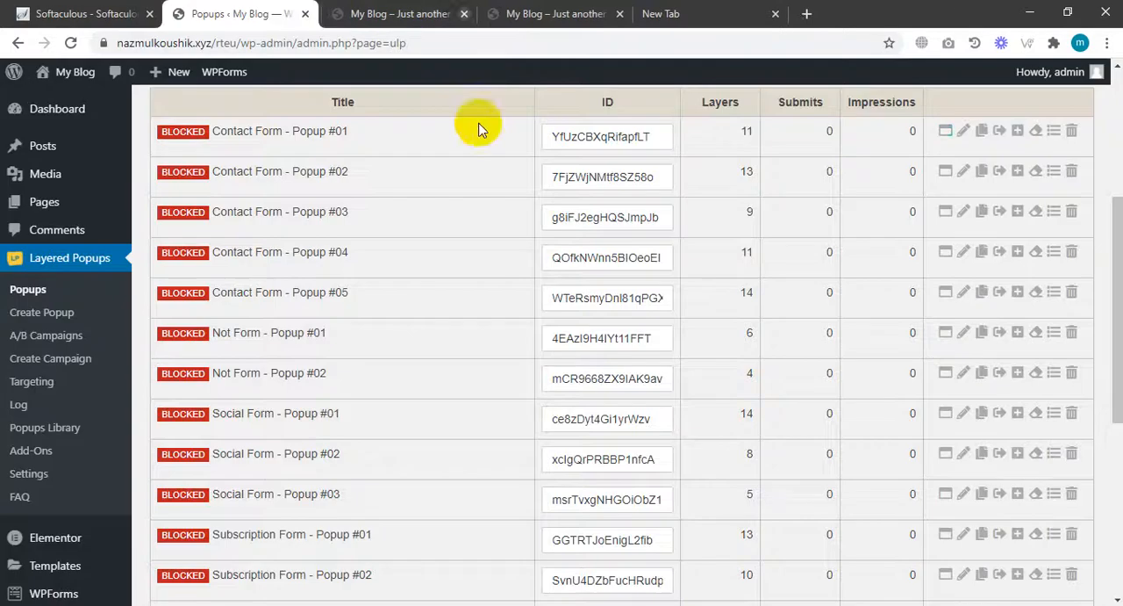
left_click(946, 176)
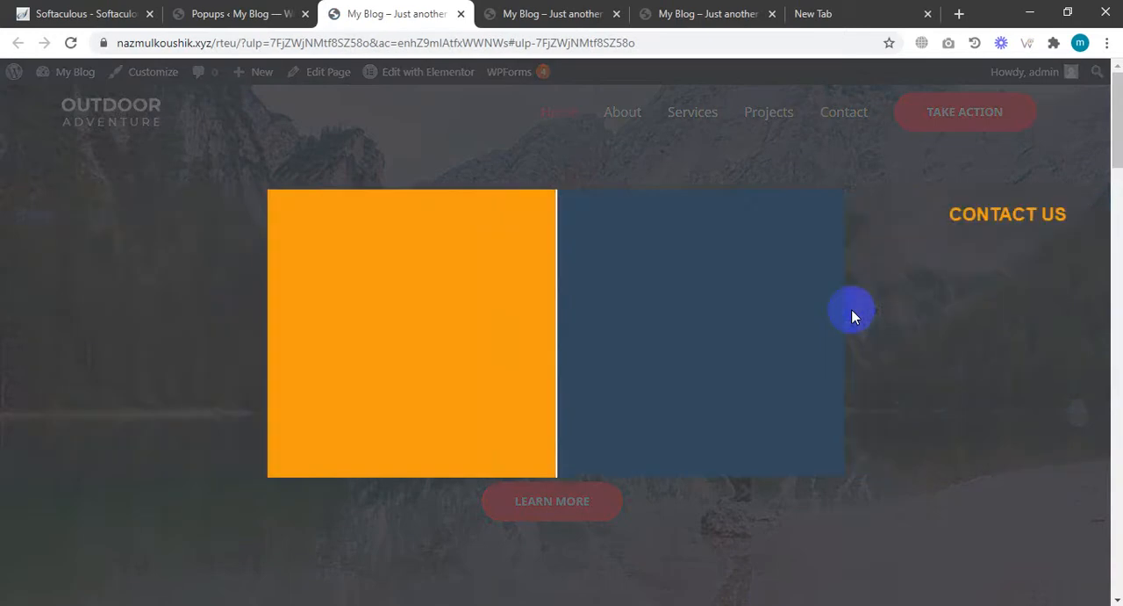
left_click(461, 14)
Preview Social Form - Popup #03 and Subscription Form - Popup #05, closing each preview tab.
scroll(299, 289, "down", 1)
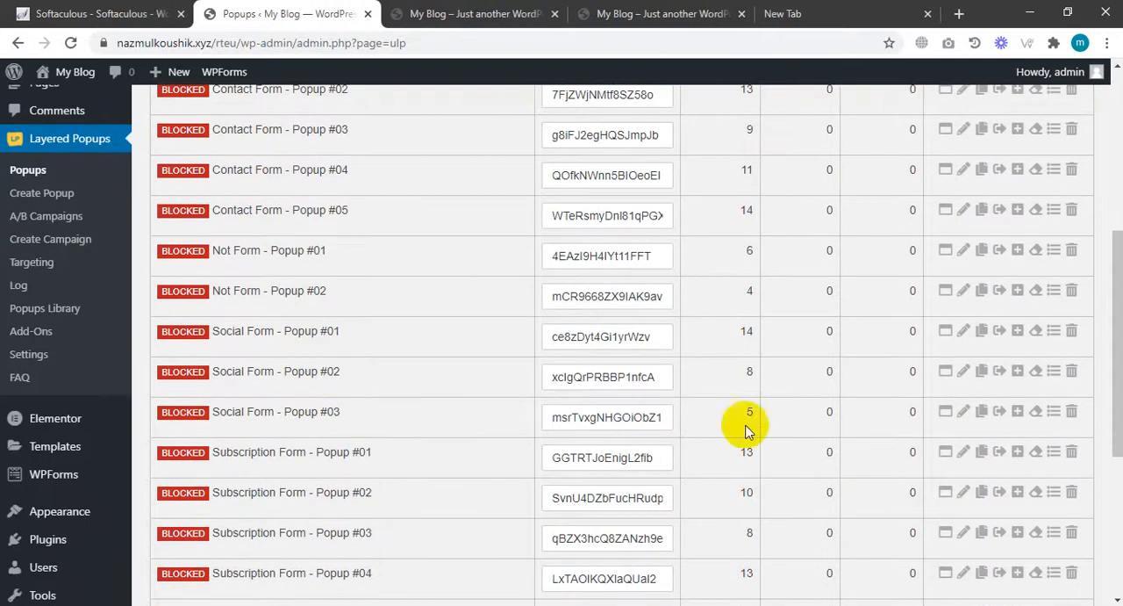
left_click(946, 412)
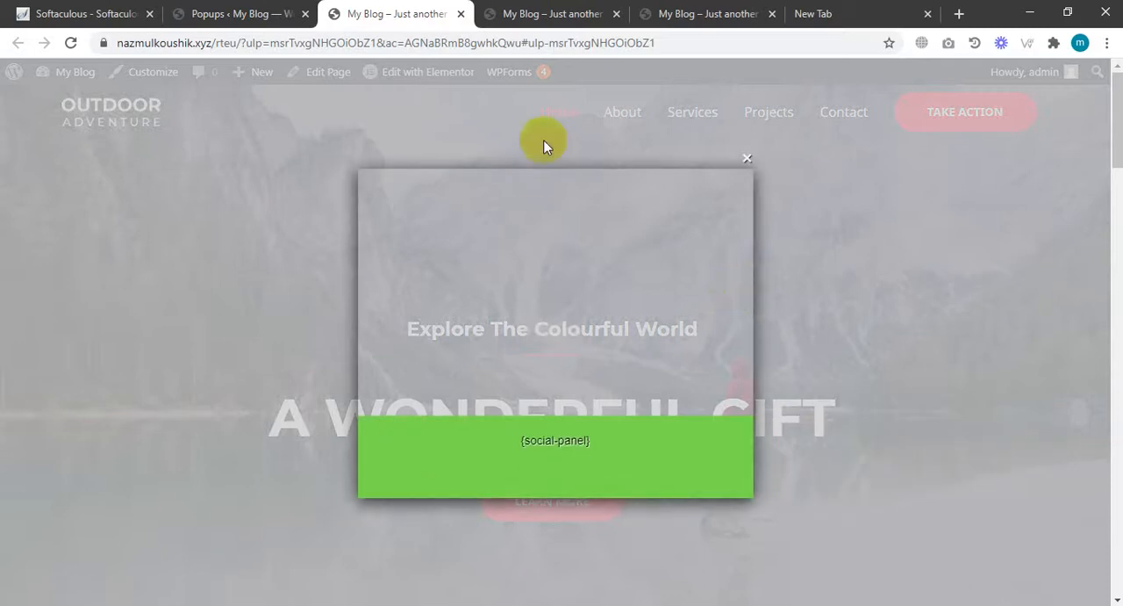
left_click(460, 14)
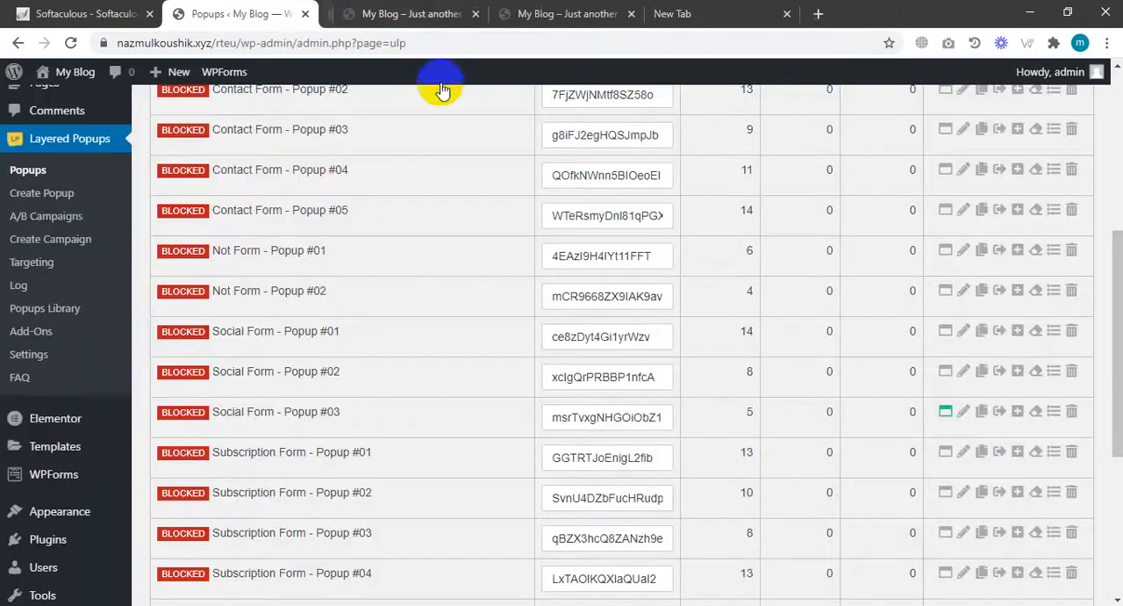
scroll(491, 306, "down", 1)
left_click(952, 280)
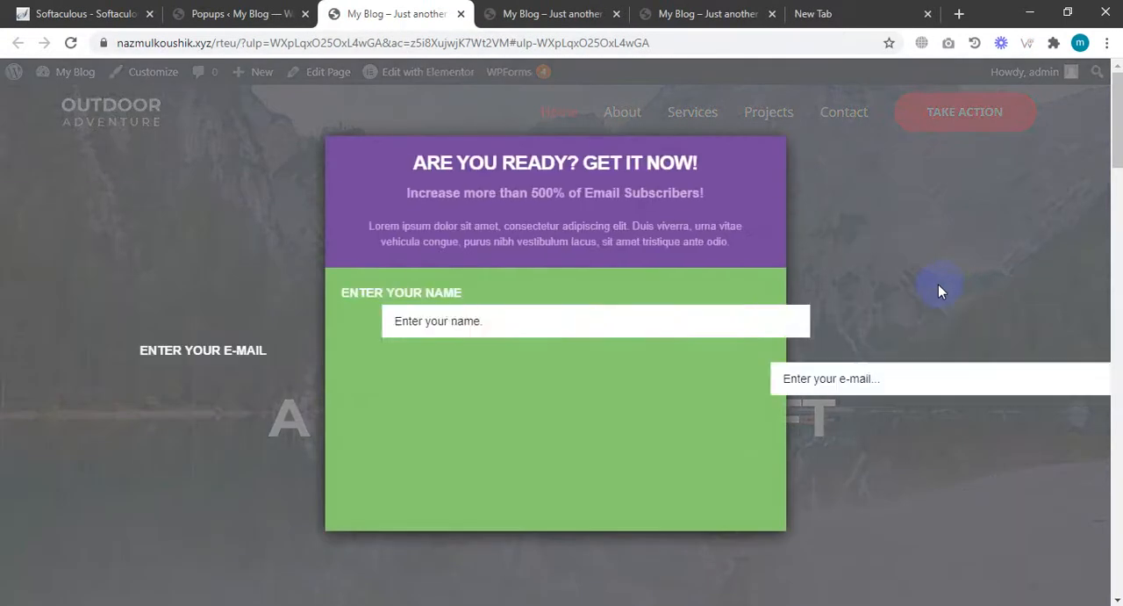
left_click(461, 14)
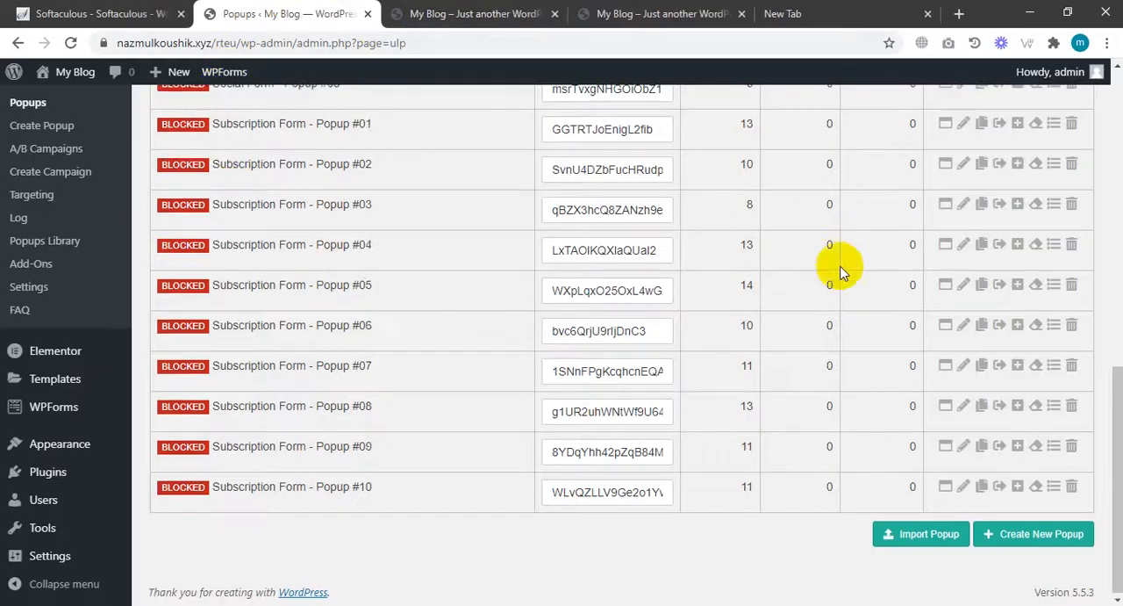
Preview Subscription Form - Popup #01 and return to the popup list.
scroll(770, 296, "up", 3)
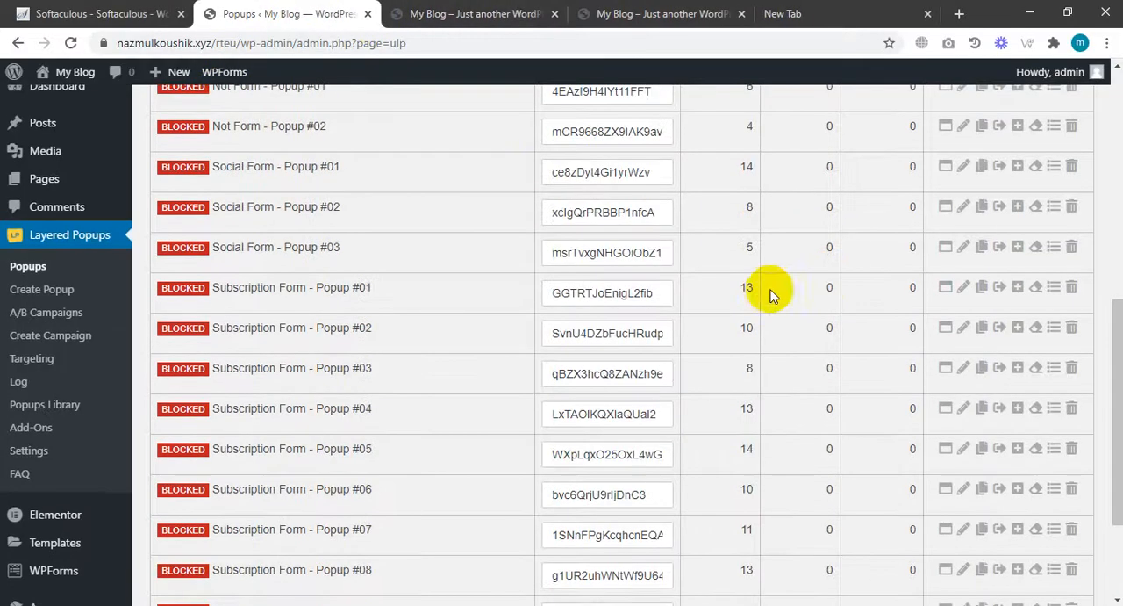
left_click(945, 288)
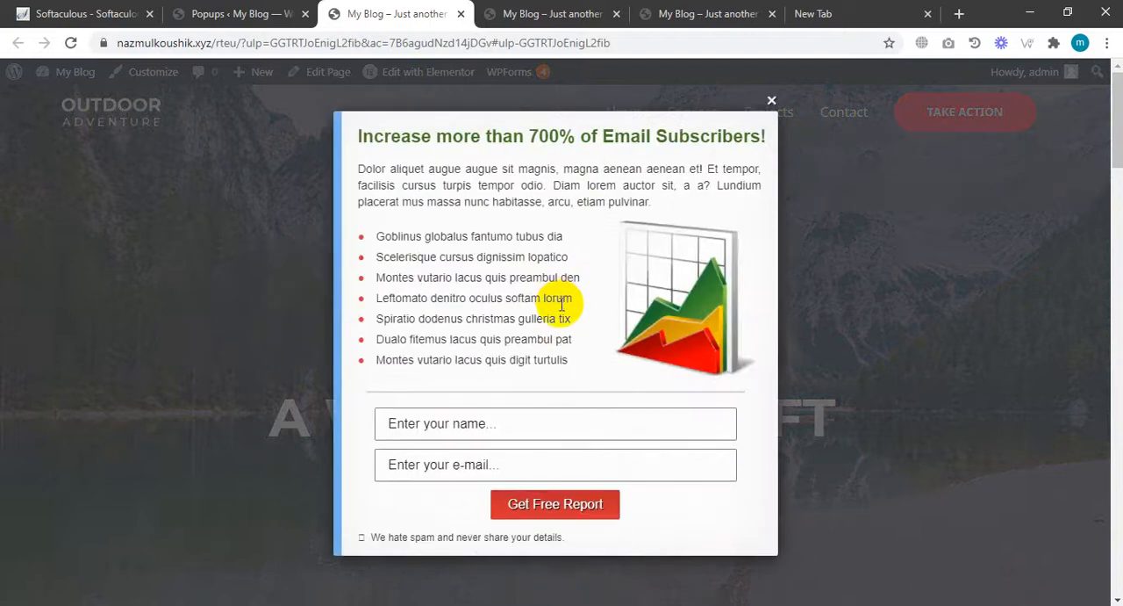
left_click(267, 9)
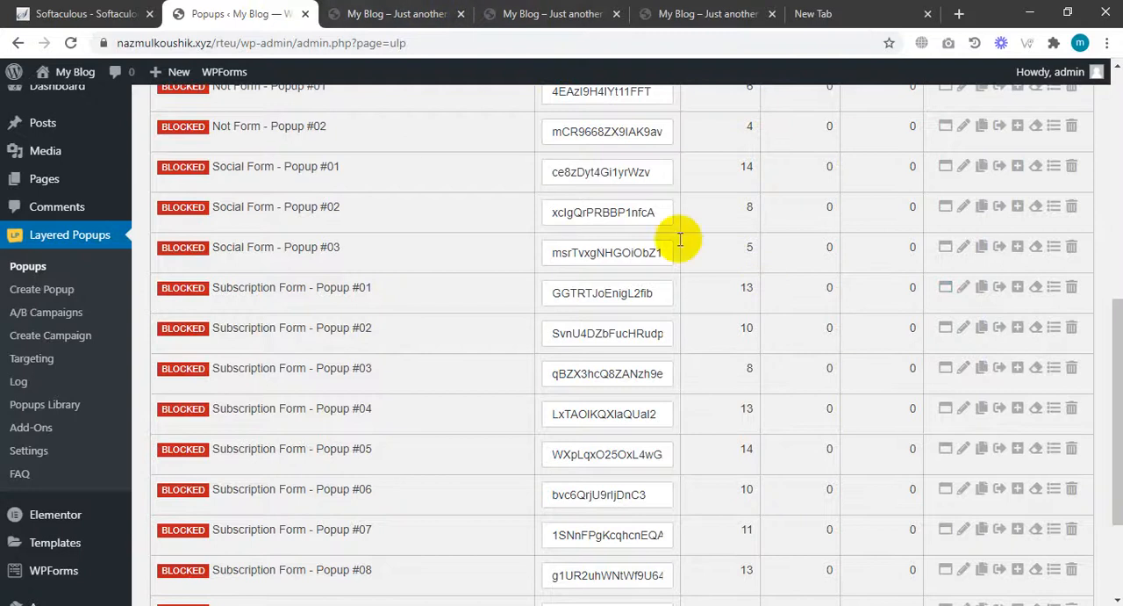
Preview Subscription Form - Popup #01 once more, then unblock it in the popup list.
left_click(942, 295)
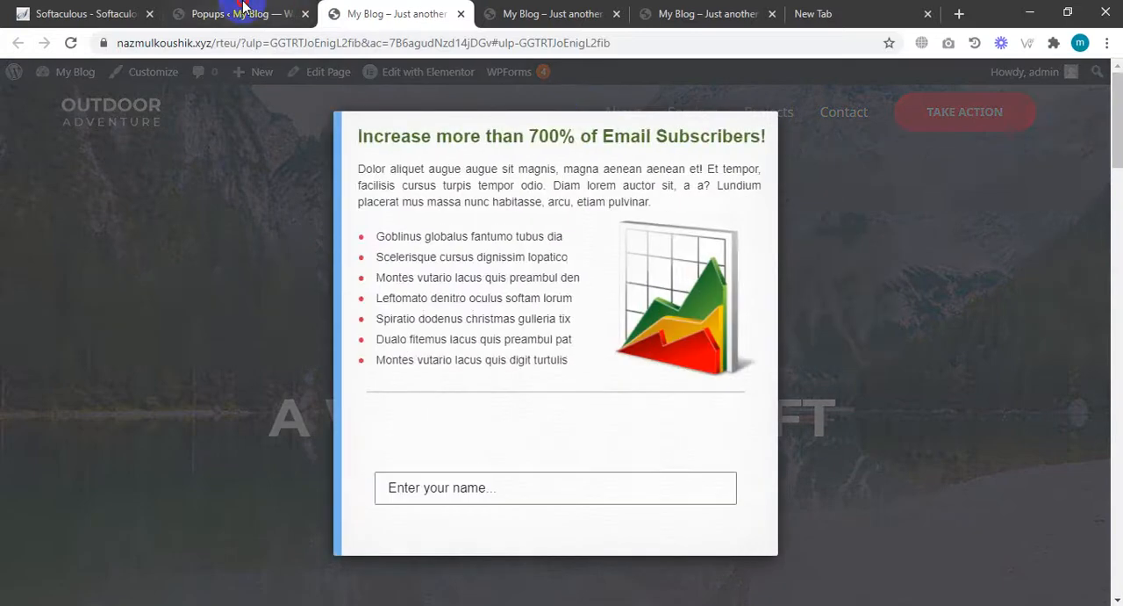
left_click(262, 14)
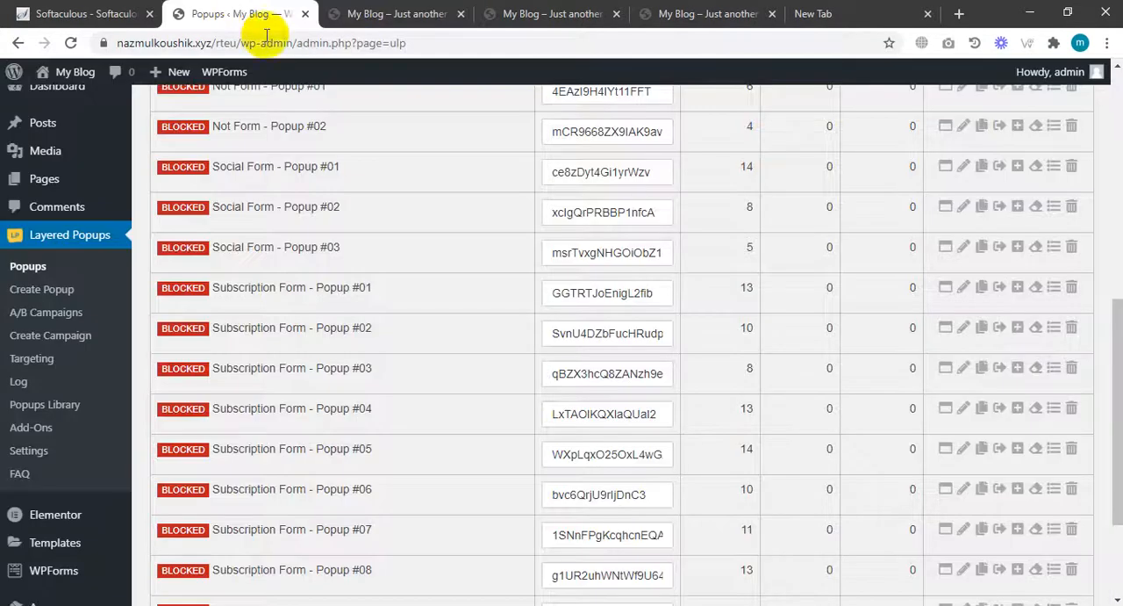
left_click(1019, 296)
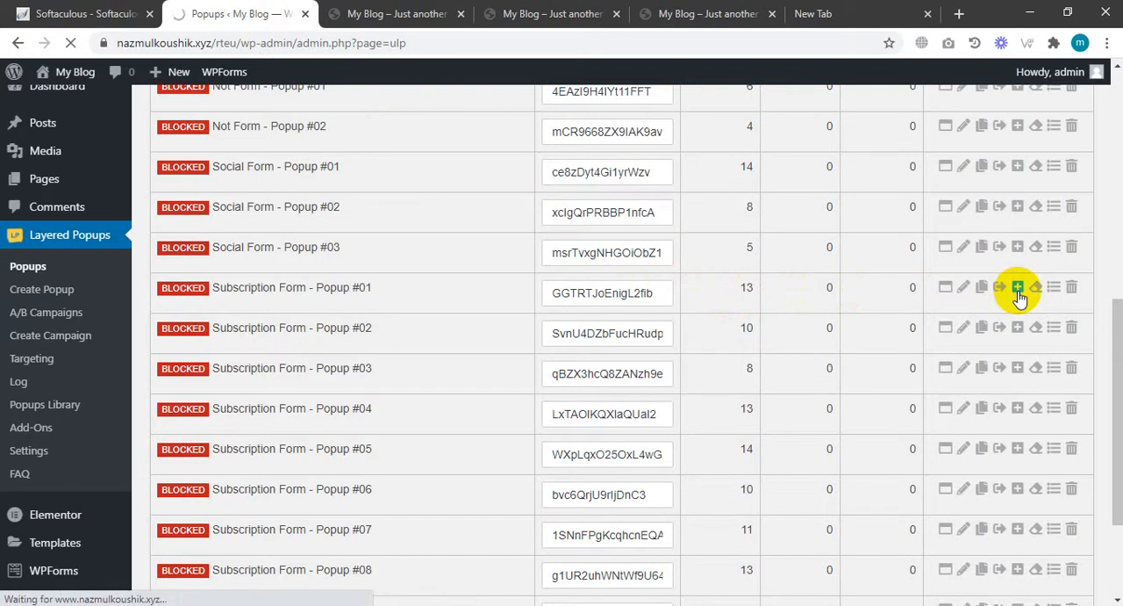
Open Subscription Form - Popup #01 for editing and review its general parameters.
scroll(501, 308, "down", 5)
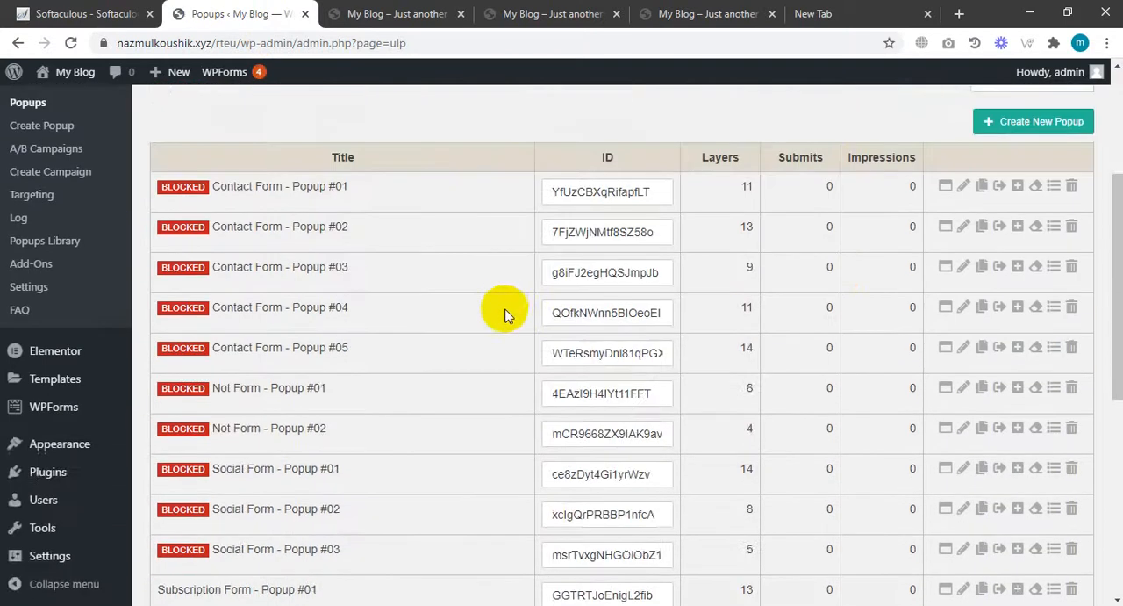
scroll(472, 329, "down", 2)
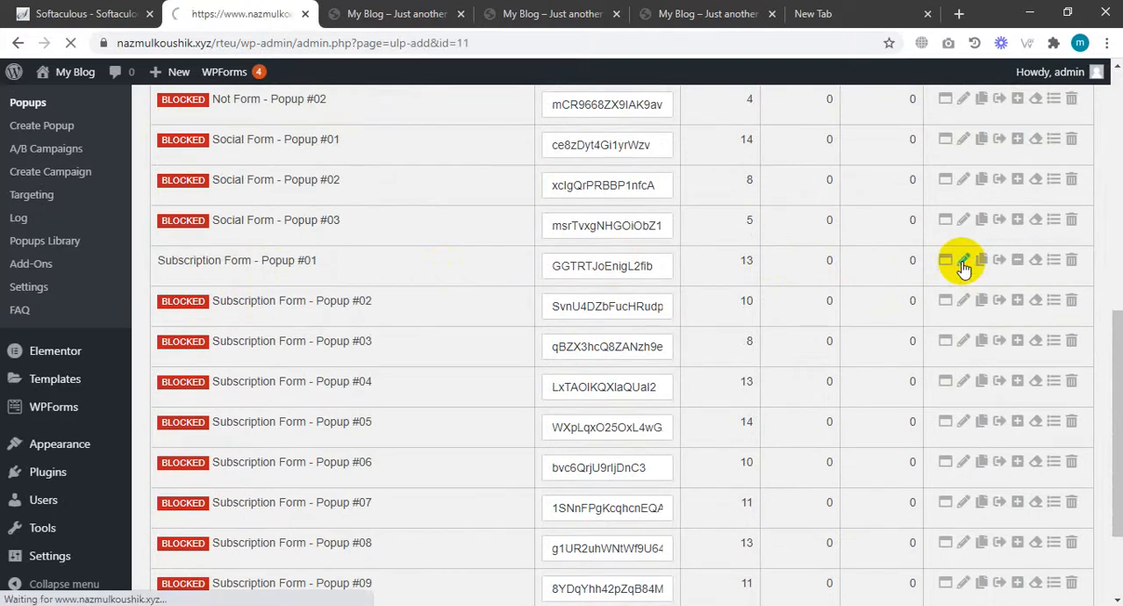
scroll(940, 280, "down", 2)
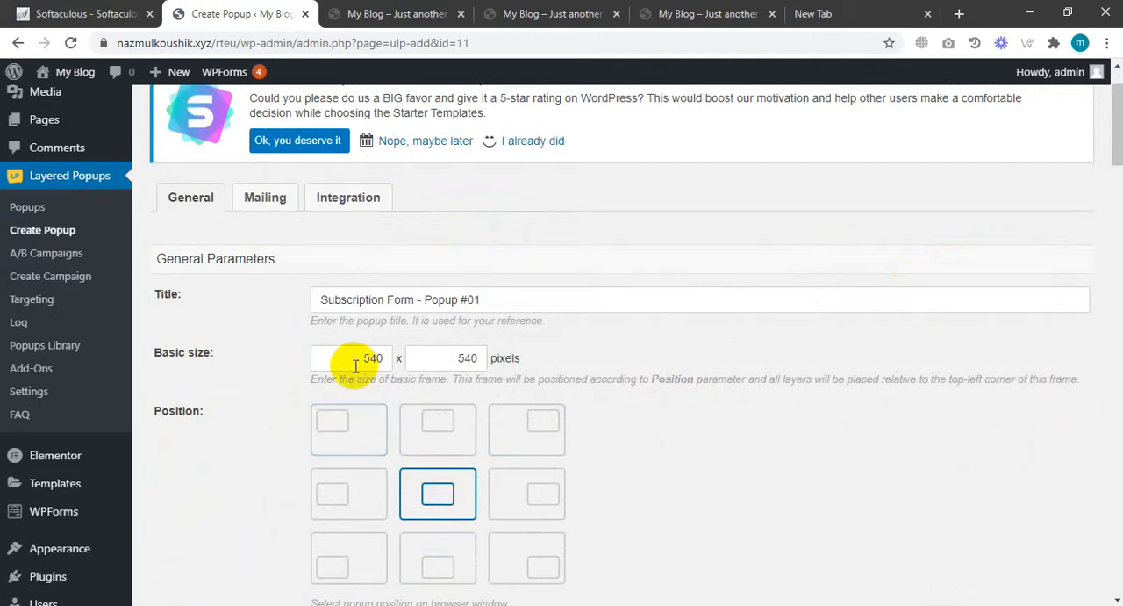
scroll(497, 368, "down", 4)
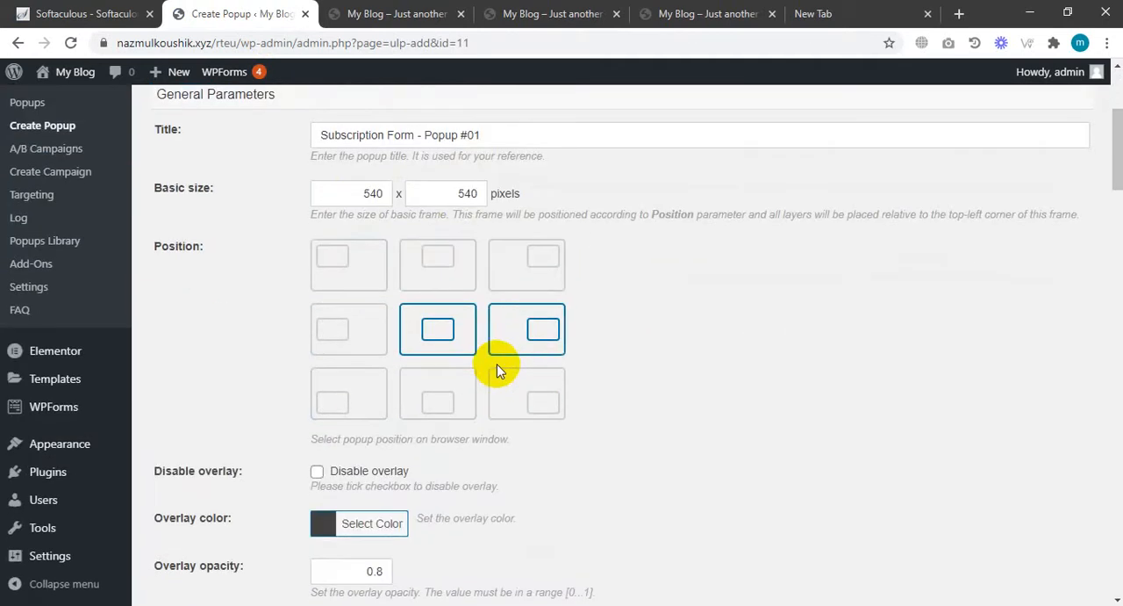
scroll(497, 363, "down", 4)
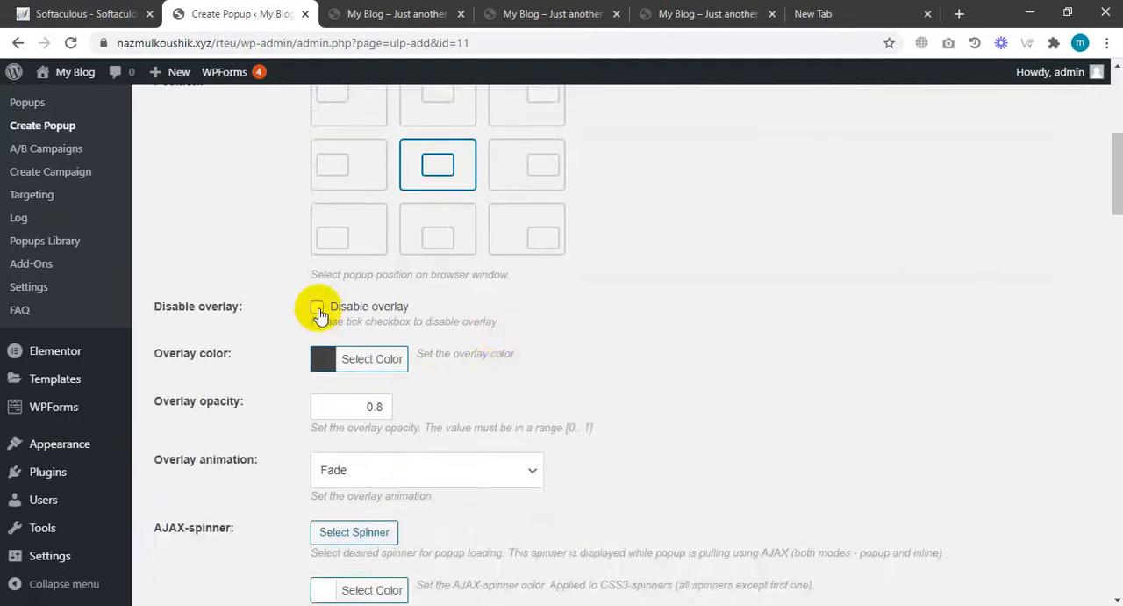
scroll(321, 303, "down", 6)
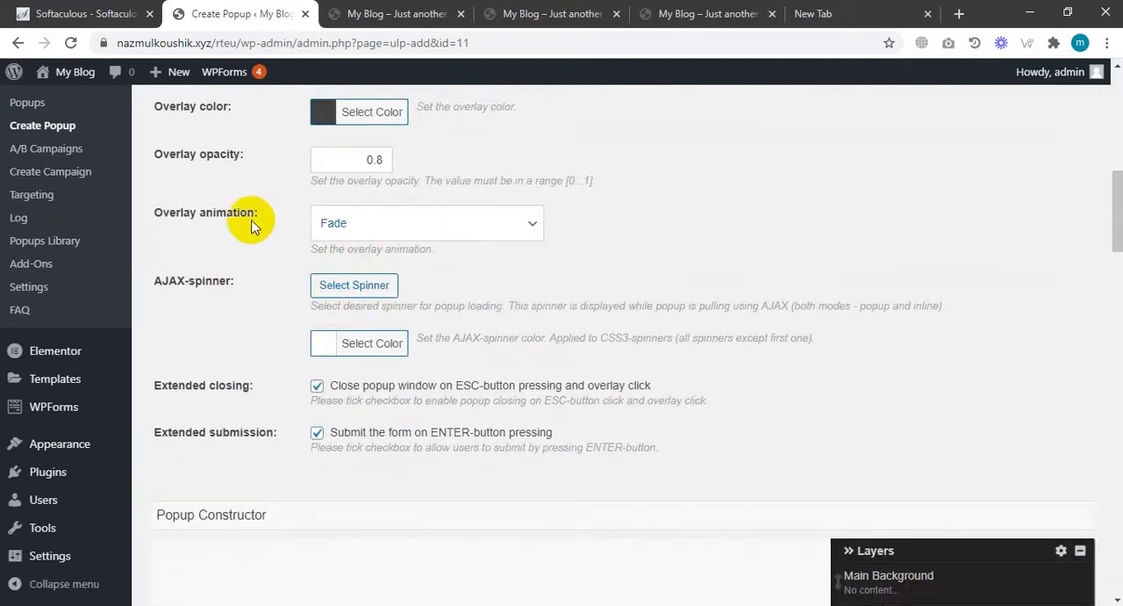
scroll(472, 319, "up", 8)
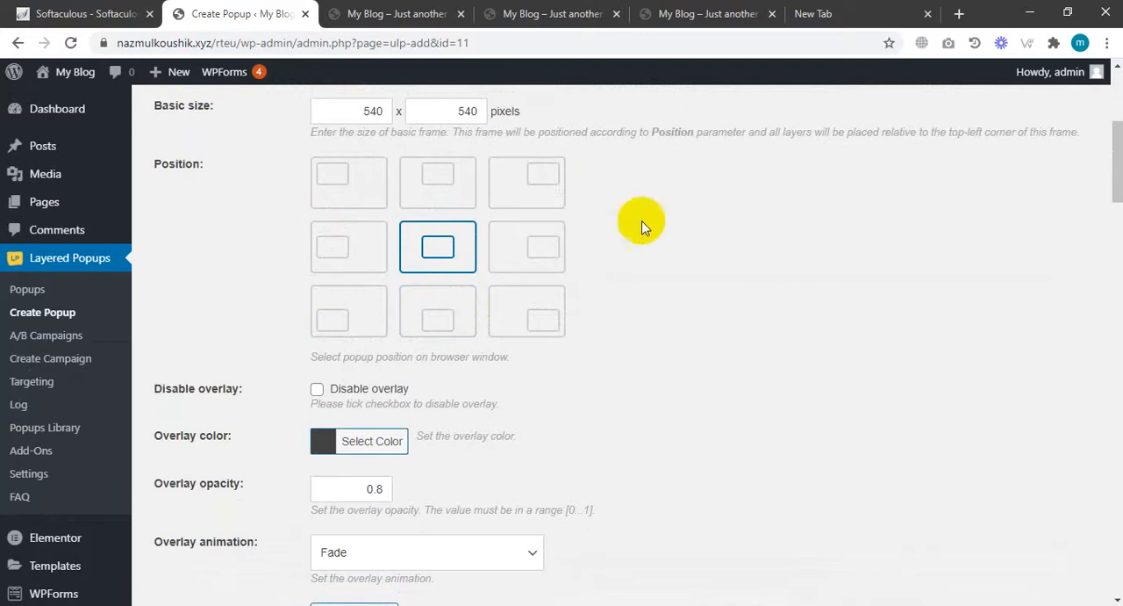
scroll(791, 252, "down", 4)
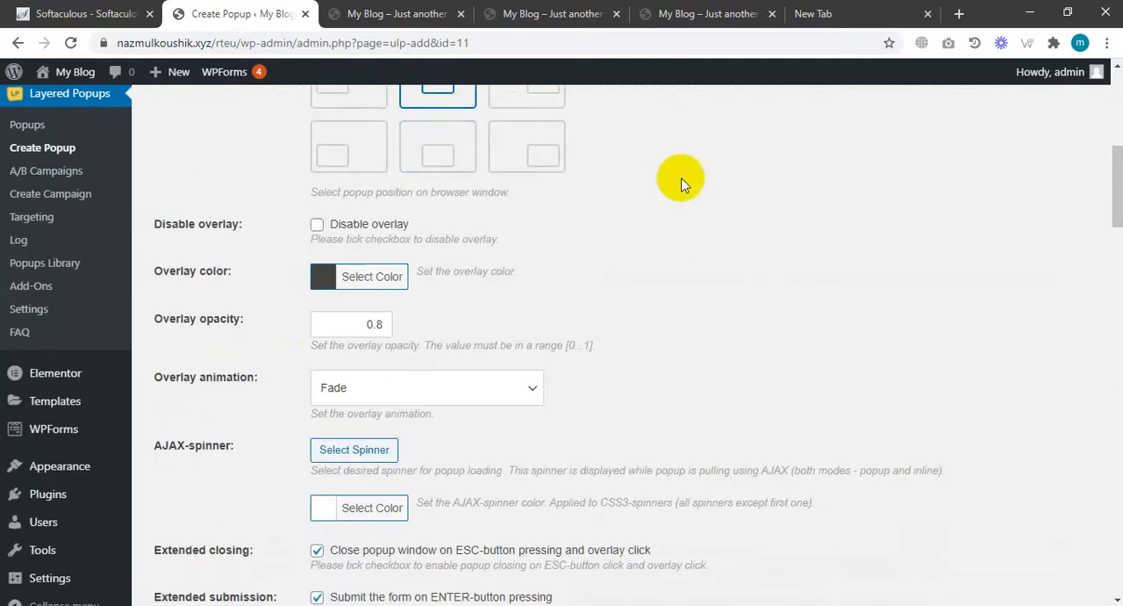
scroll(695, 195, "down", 2)
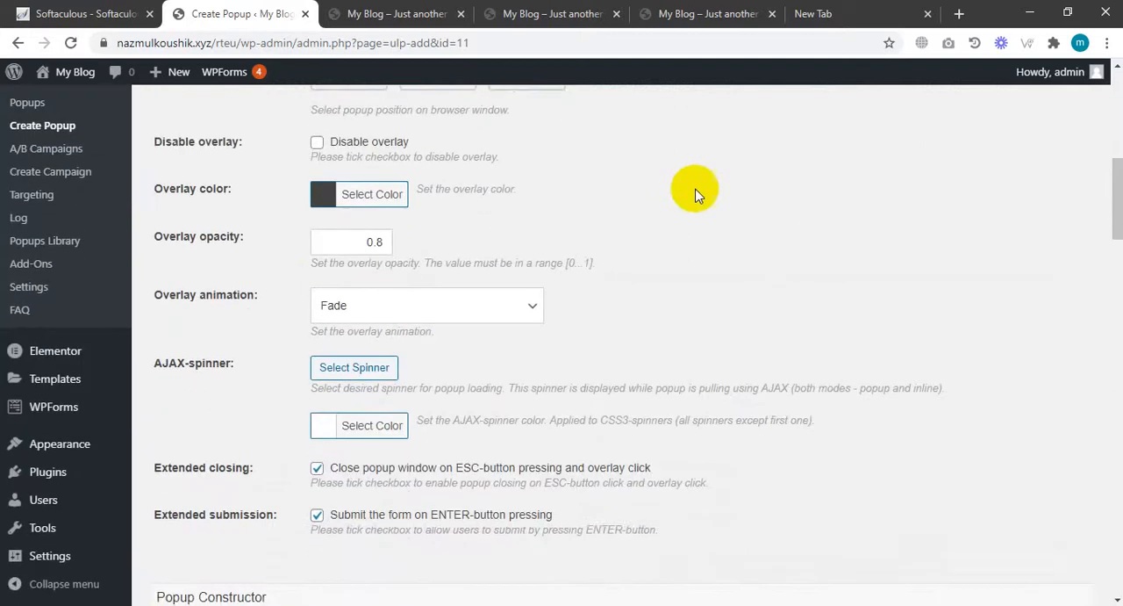
Glance at the popup's live preview, then set its overlay animation to Zoom.
left_click(399, 13)
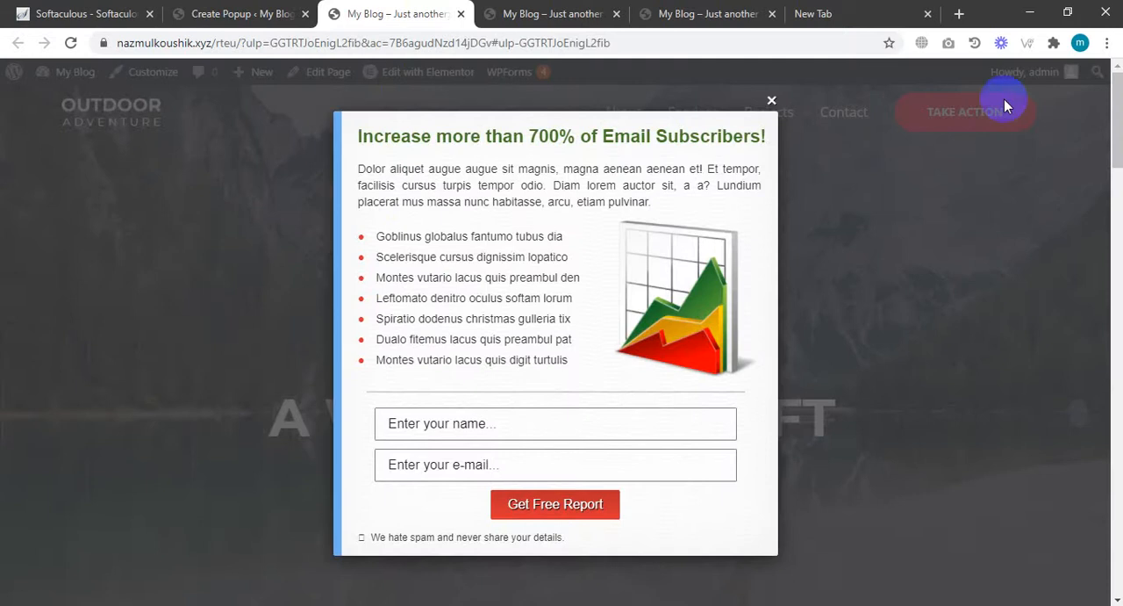
left_click(223, 11)
left_click(419, 306)
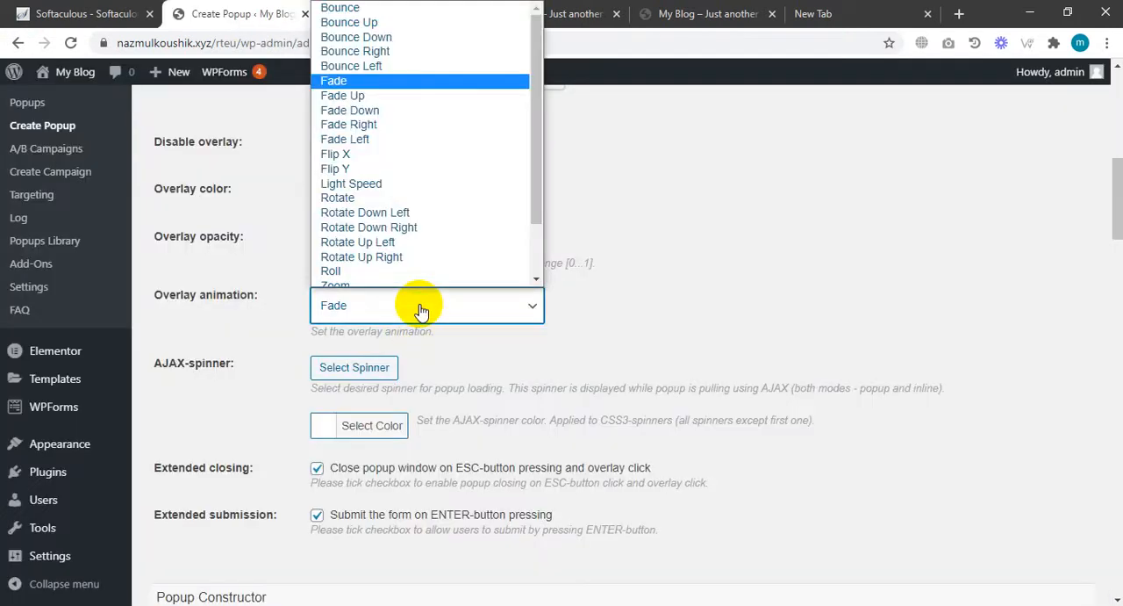
left_click(309, 387)
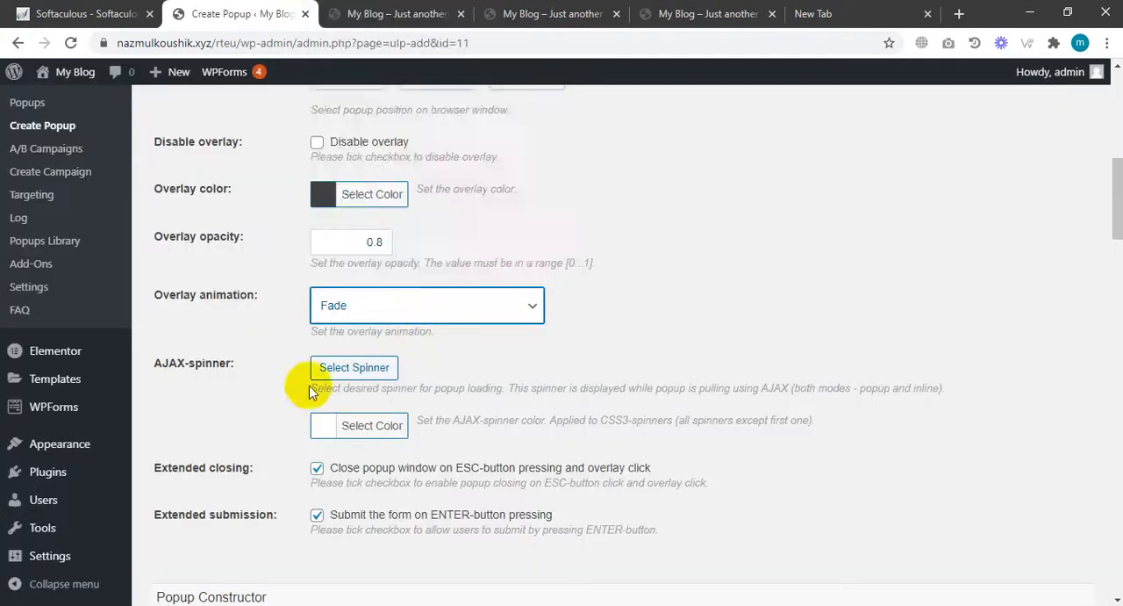
left_click(382, 313)
left_click(379, 276)
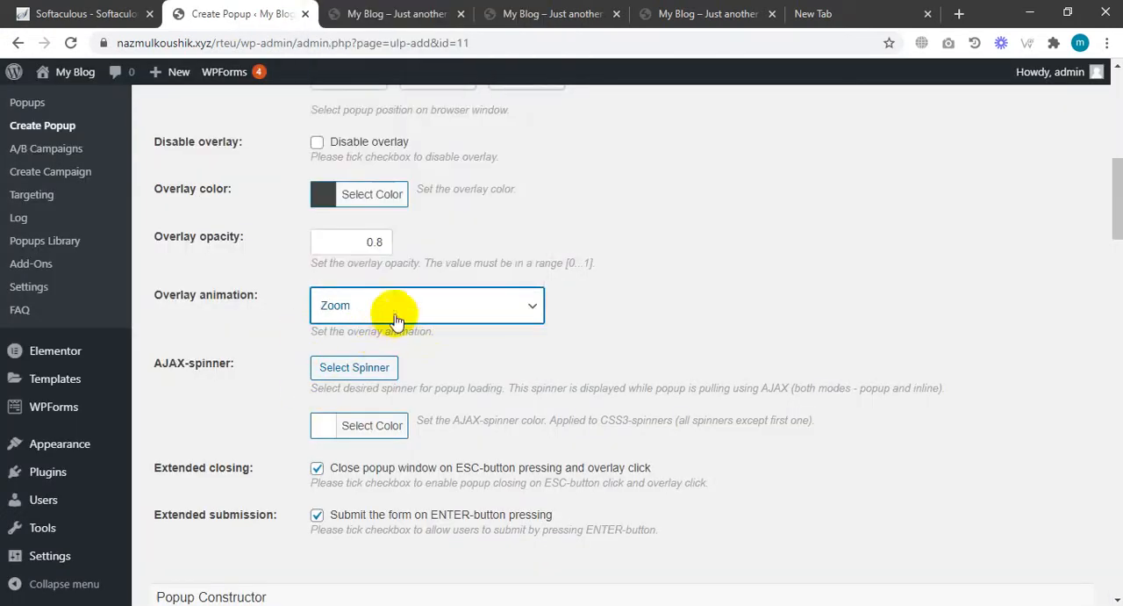
left_click(395, 321)
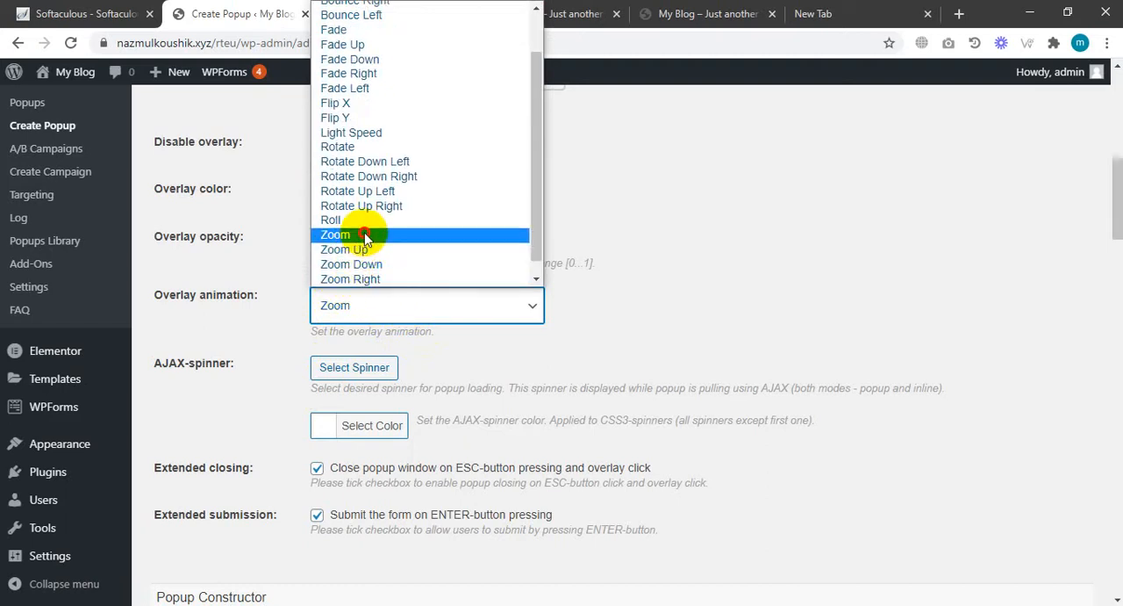
left_click(364, 235)
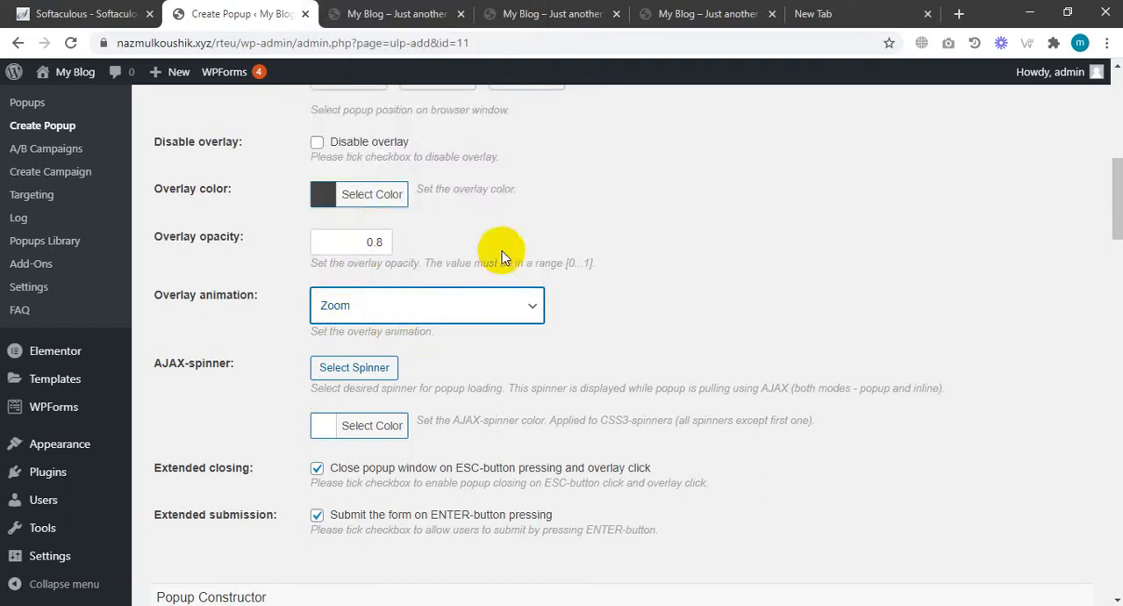
Scroll to the Popup Constructor and reposition the Layers panel slightly.
scroll(421, 258, "down", 1)
scroll(632, 248, "down", 2)
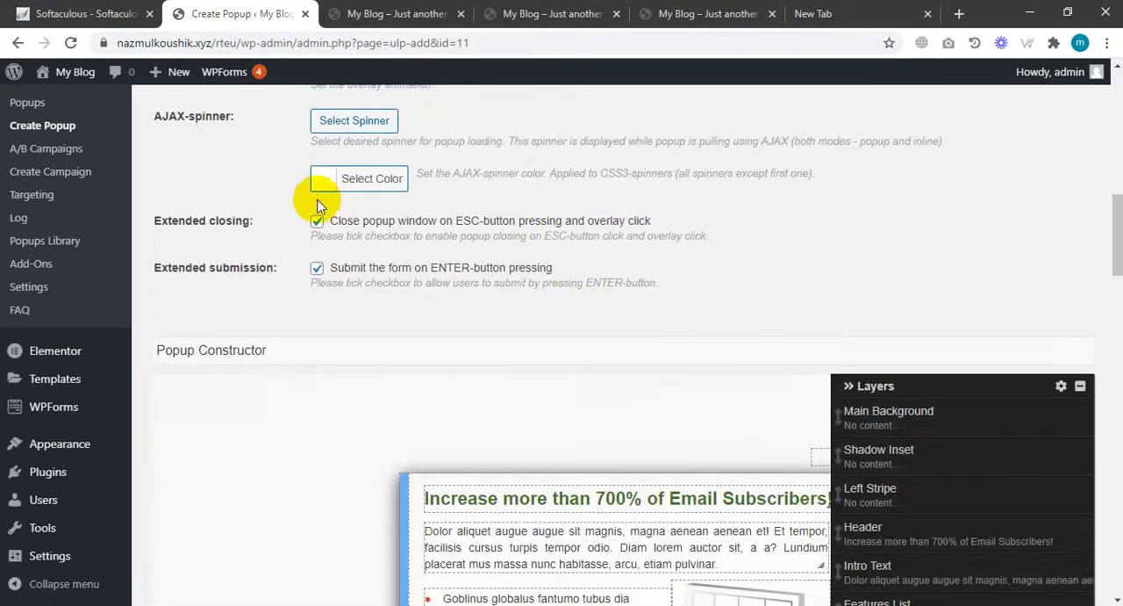
scroll(474, 242, "down", 3)
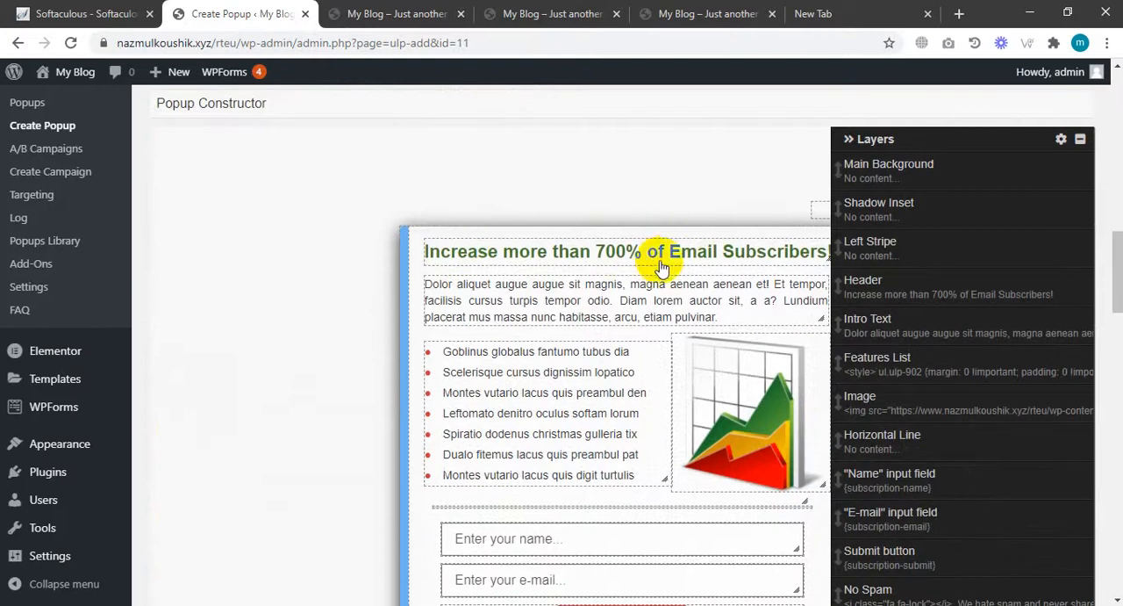
scroll(676, 290, "down", 2)
scroll(702, 347, "up", 2)
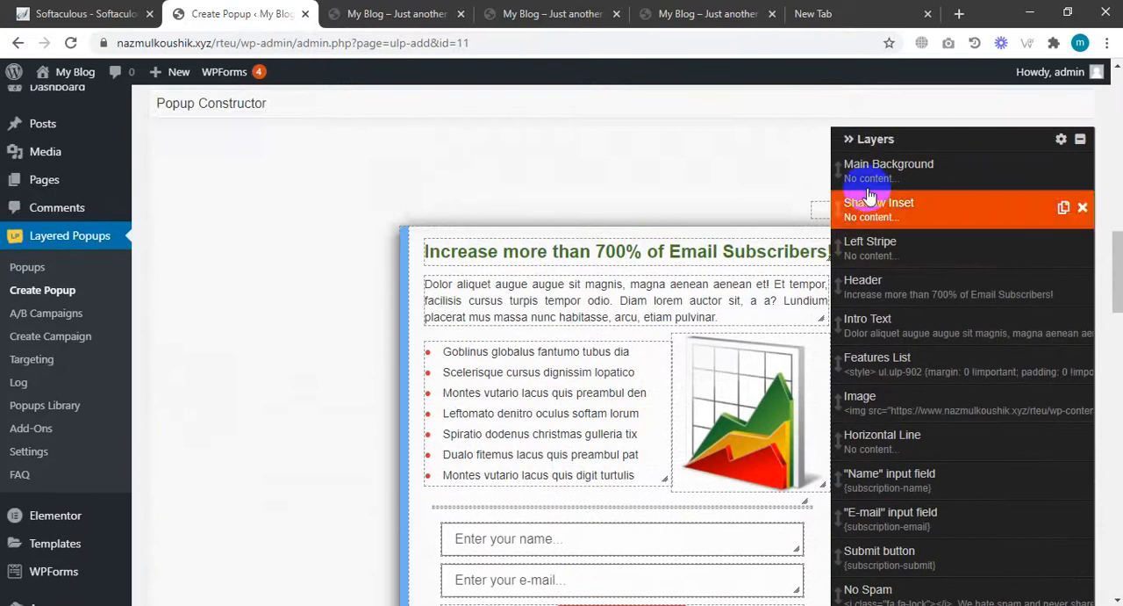
left_click_drag(858, 141, 933, 153)
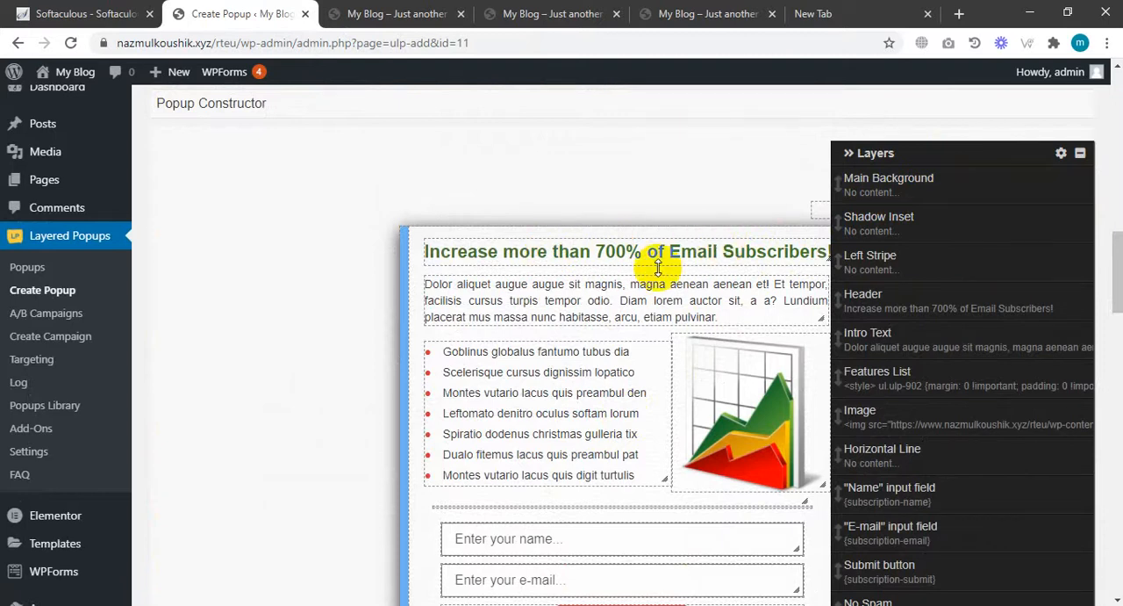
Select the Header layer and replace its content with HELLO EVERYONE.
left_click(565, 260)
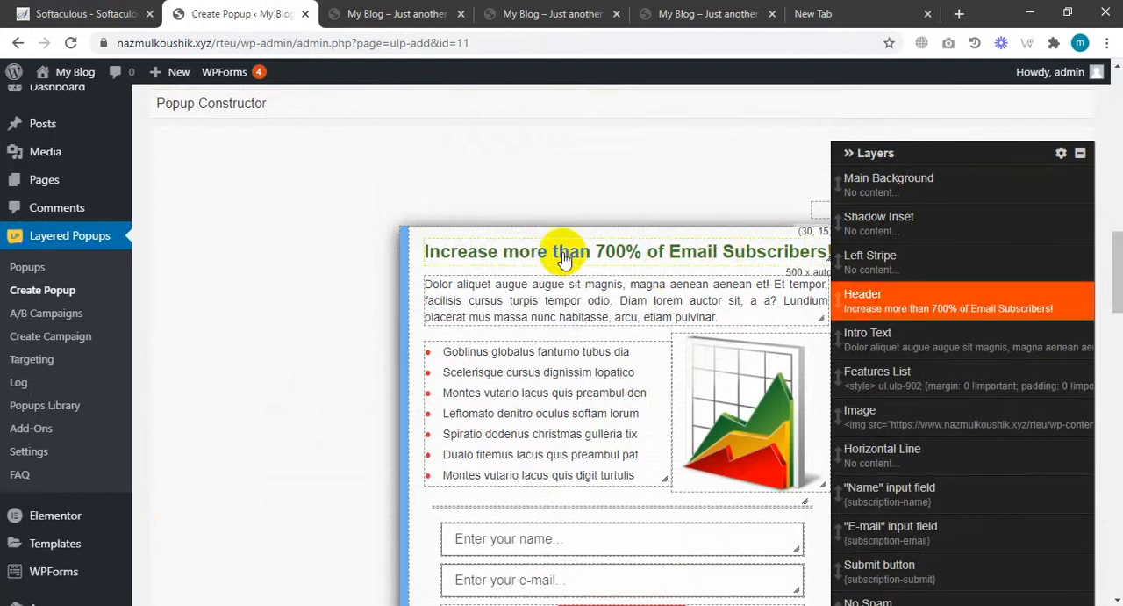
left_click(907, 315)
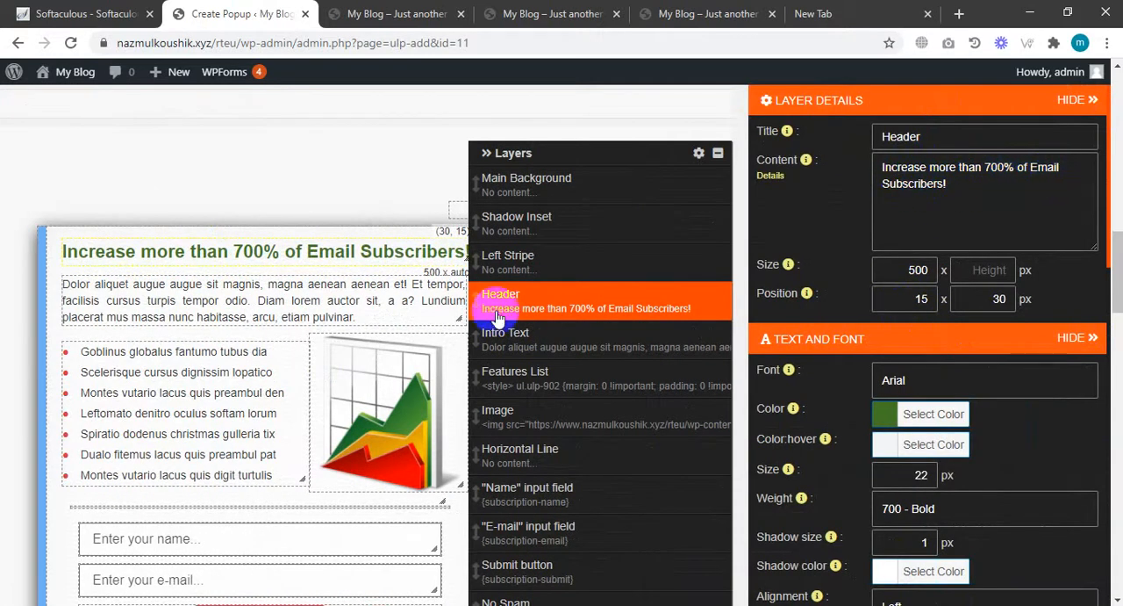
left_click_drag(952, 186, 878, 168)
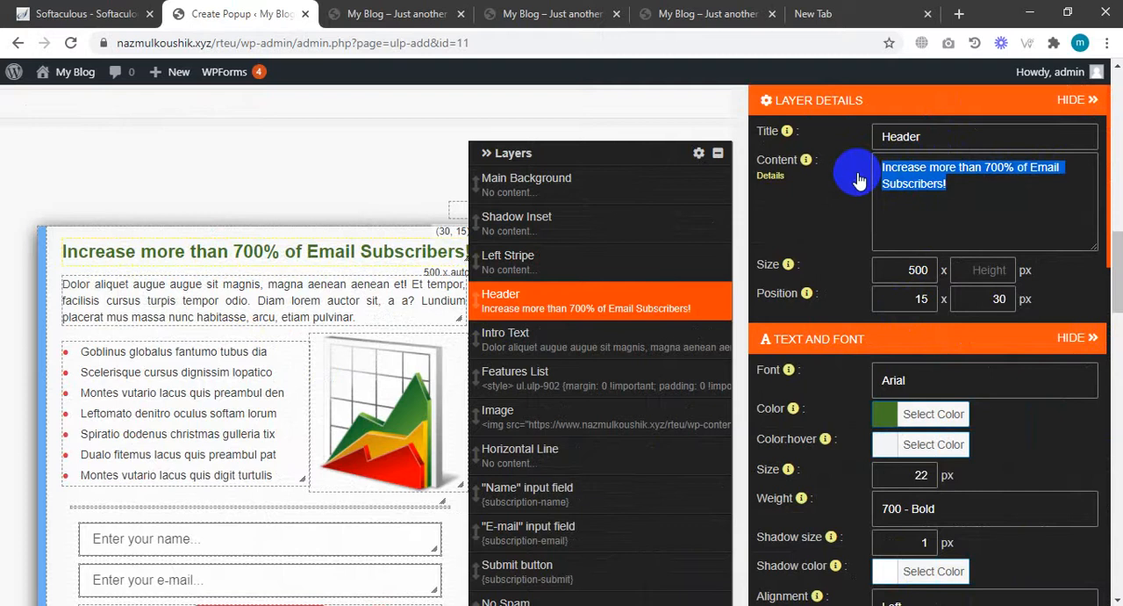
type("HELLO EVERYONE")
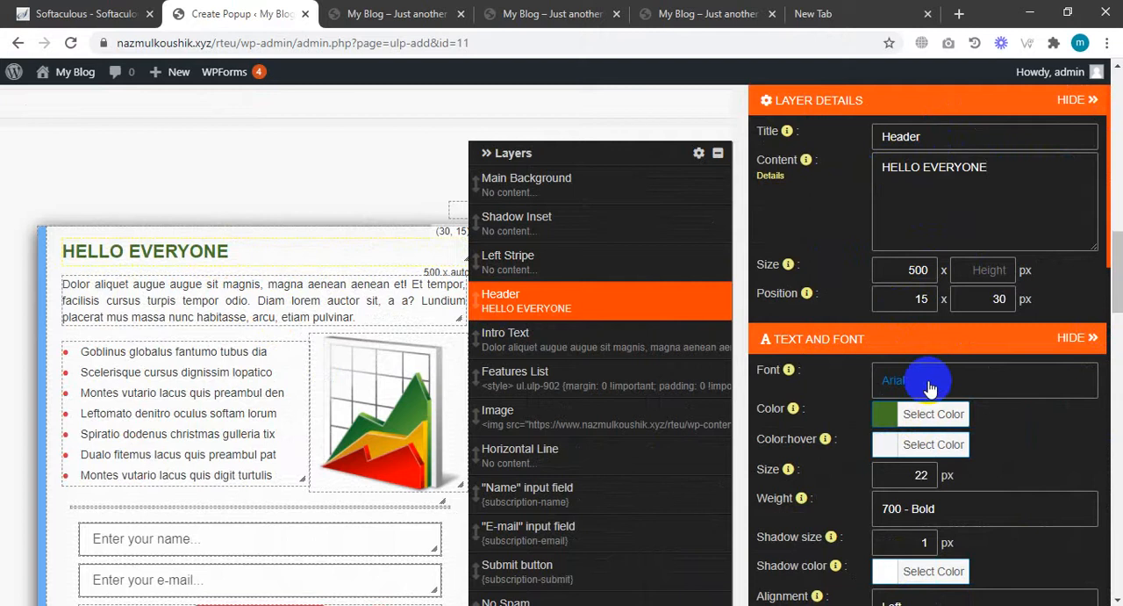
Set the header layer's font to Averia Libre.
left_click(930, 387)
scroll(937, 344, "down", 5)
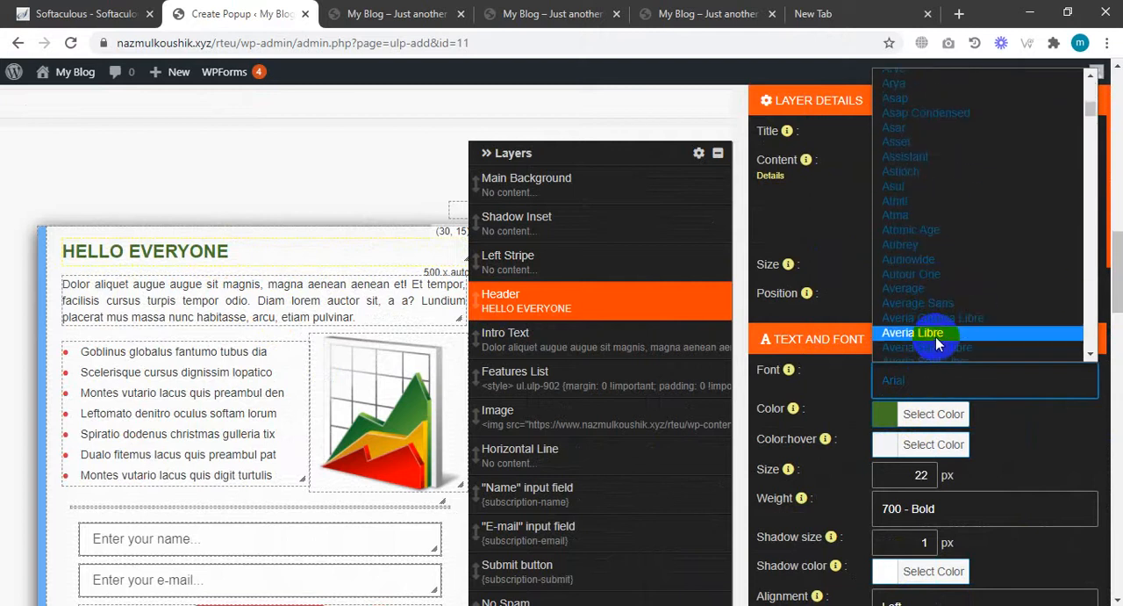
left_click(938, 344)
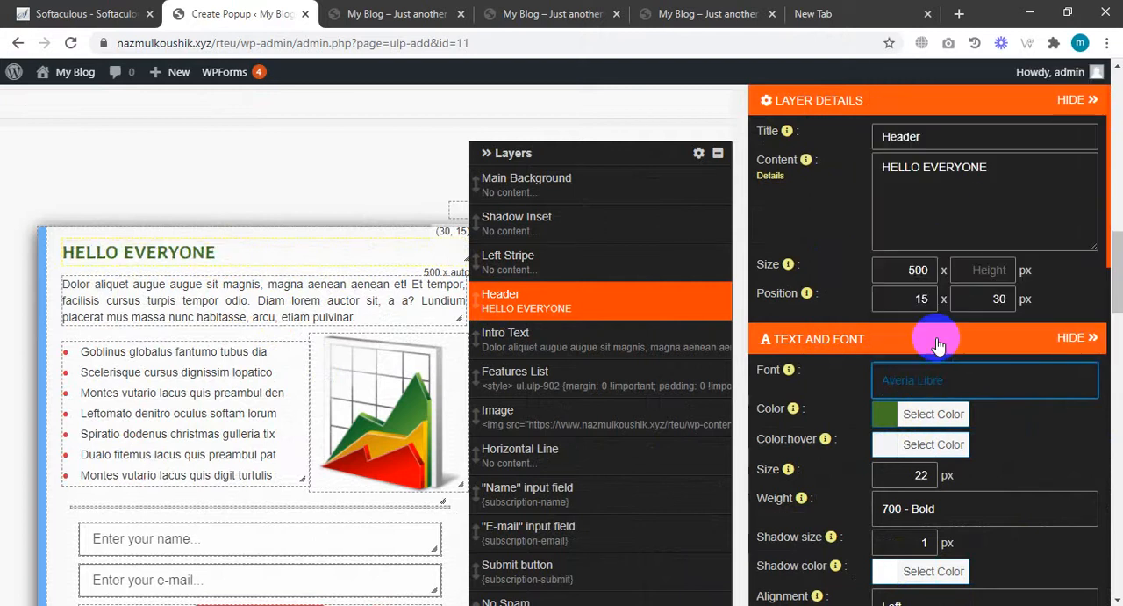
Change the header text color to a dark red, #9b0029.
left_click(886, 415)
left_click_drag(1018, 475, 1016, 439)
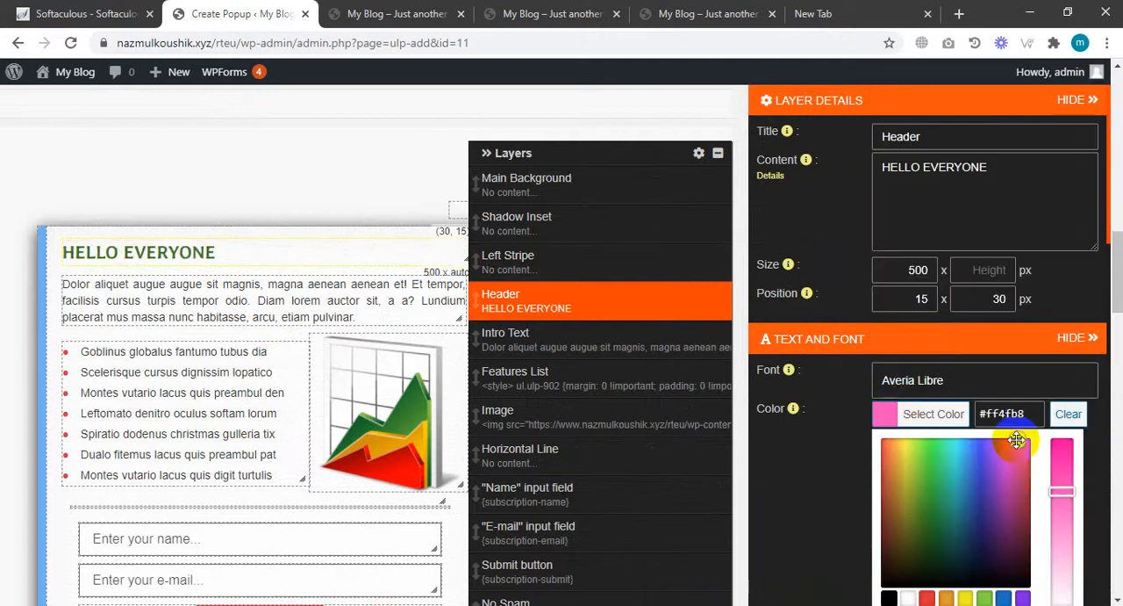
left_click_drag(1066, 493, 1073, 432)
scroll(1027, 465, "down", 2)
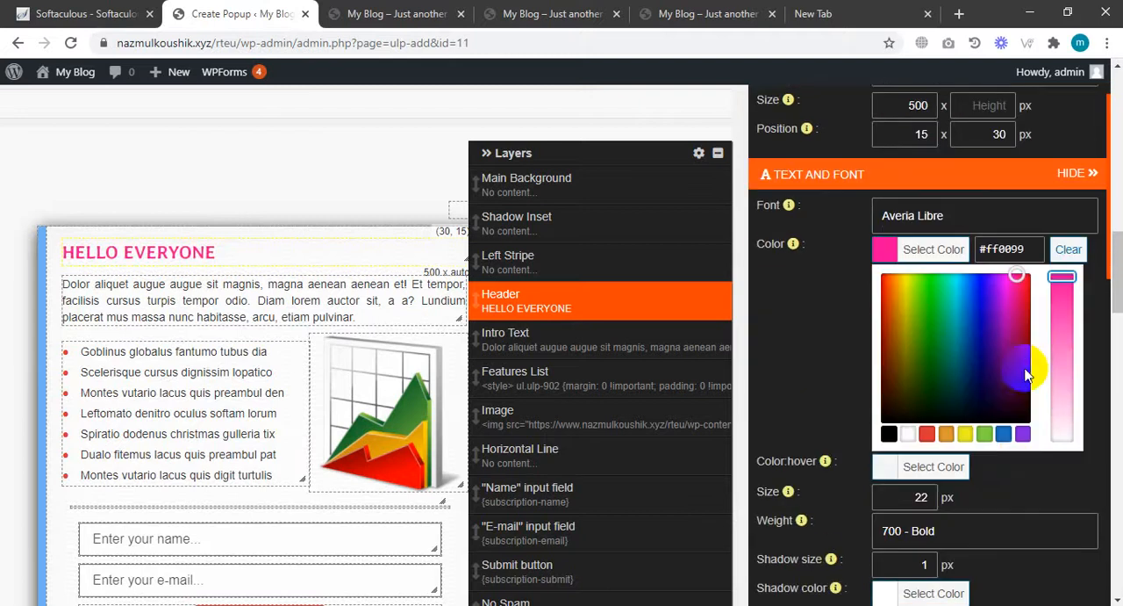
left_click_drag(1025, 334, 1037, 359)
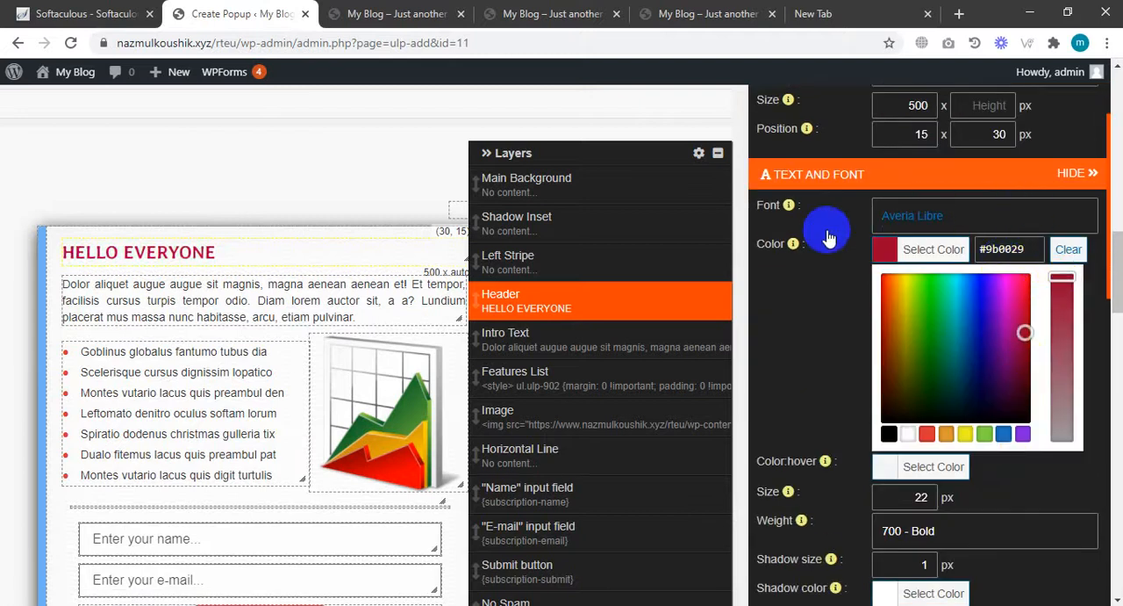
left_click(790, 279)
Set the header font size to 30 px and its weight to 900 - Black.
scroll(908, 316, "down", 1)
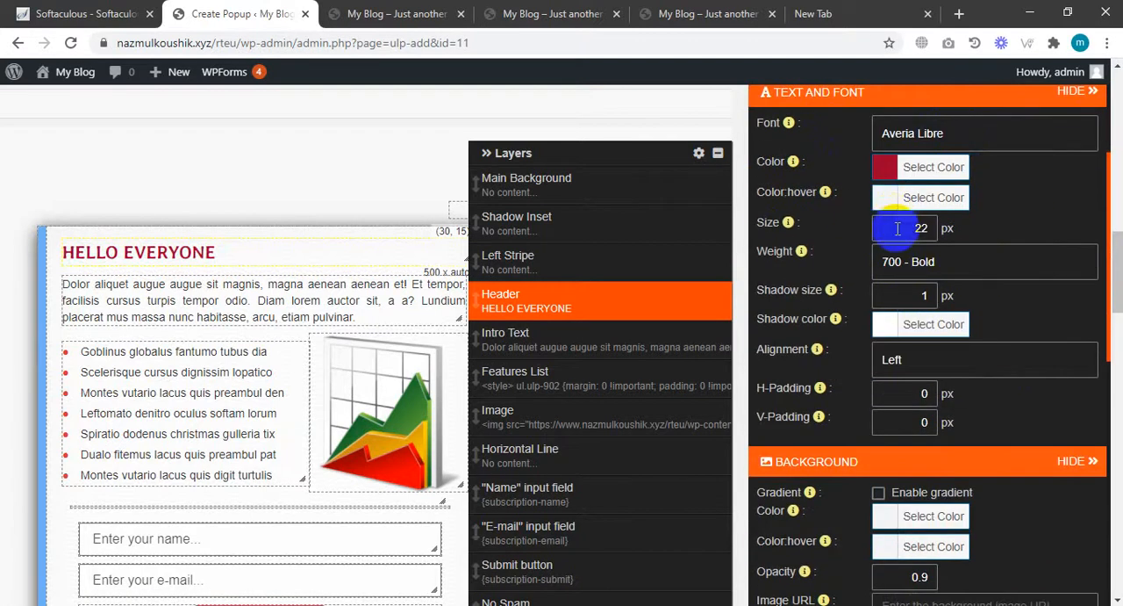
double_click(921, 228)
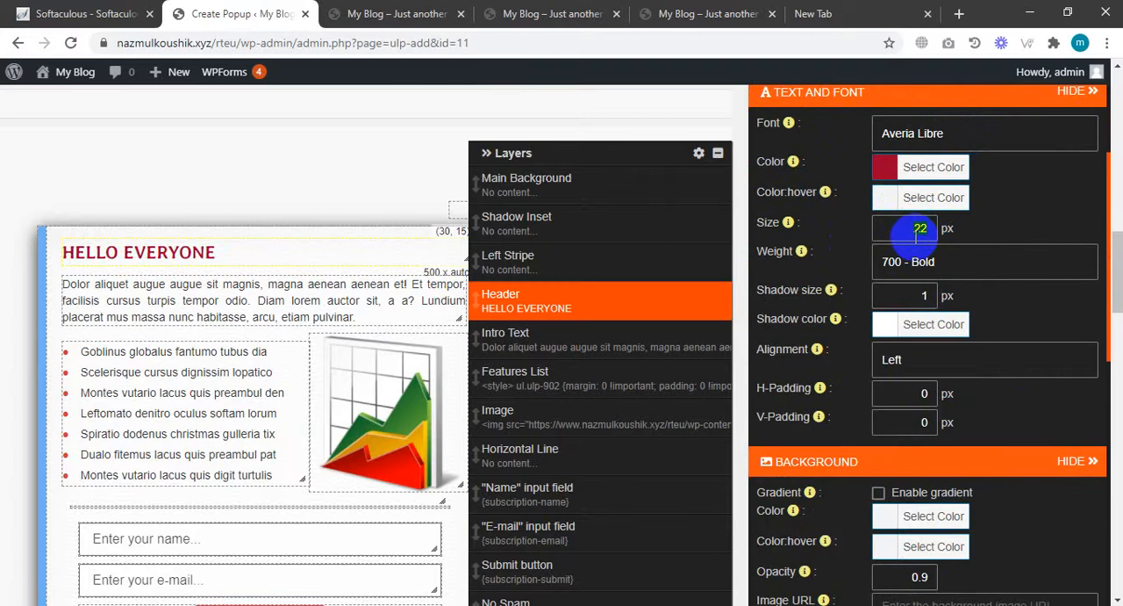
left_click_drag(920, 272, 918, 421)
left_click(918, 419)
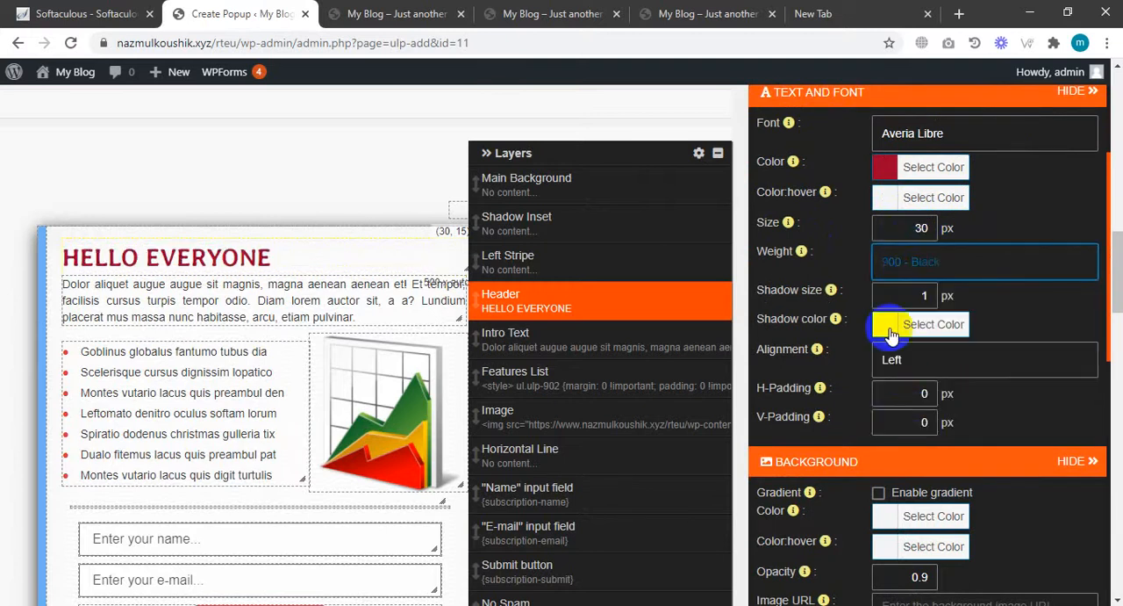
Set the header text alignment to Center.
left_click_drag(901, 367, 908, 426)
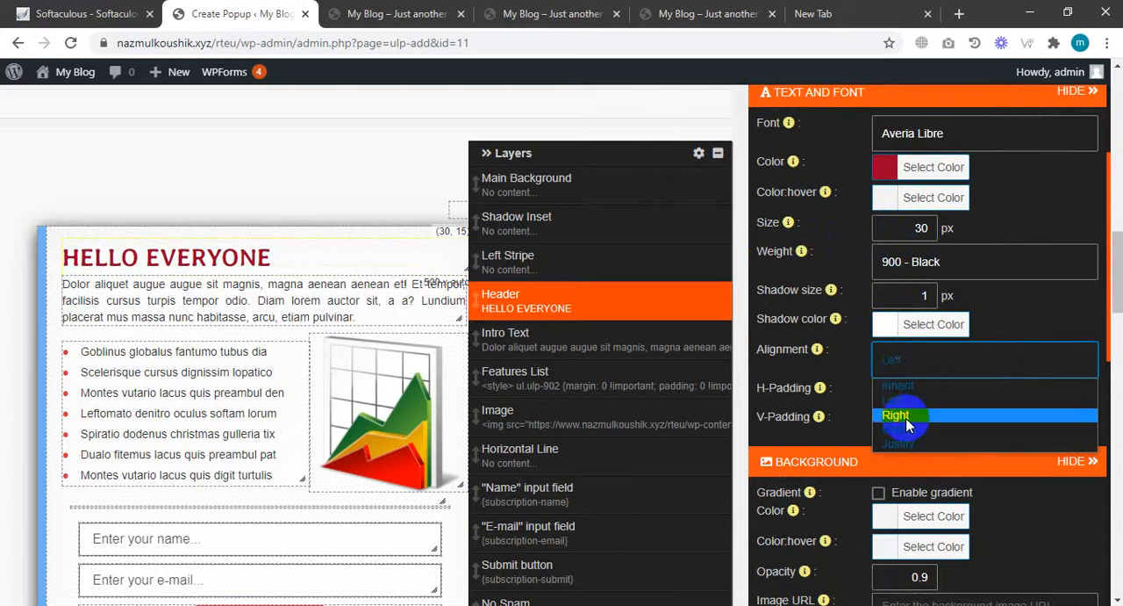
left_click(921, 415)
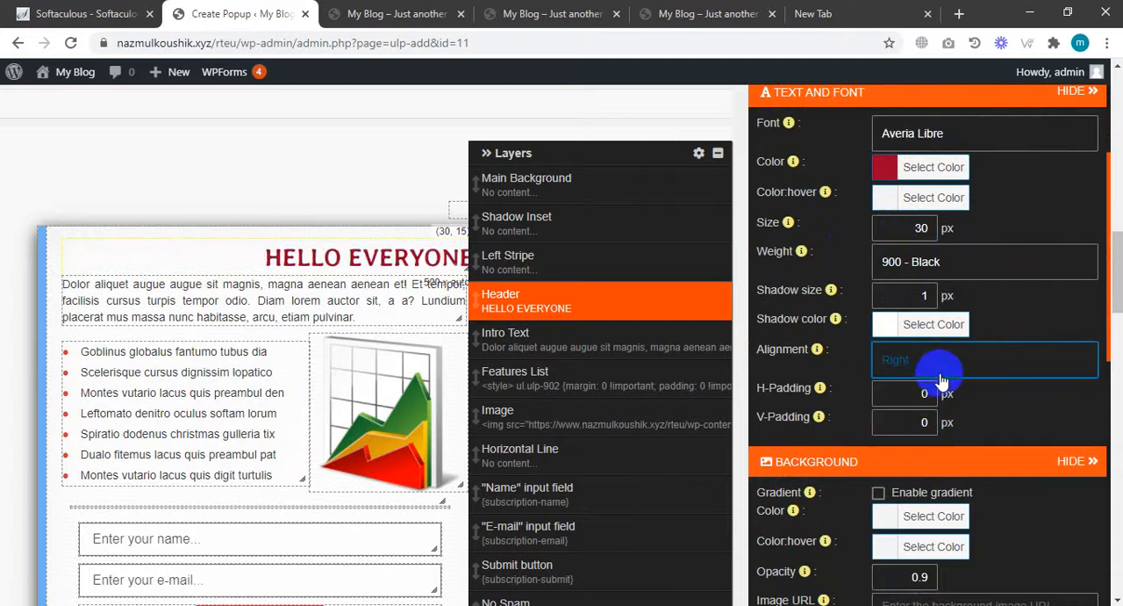
left_click(923, 373)
left_click(916, 428)
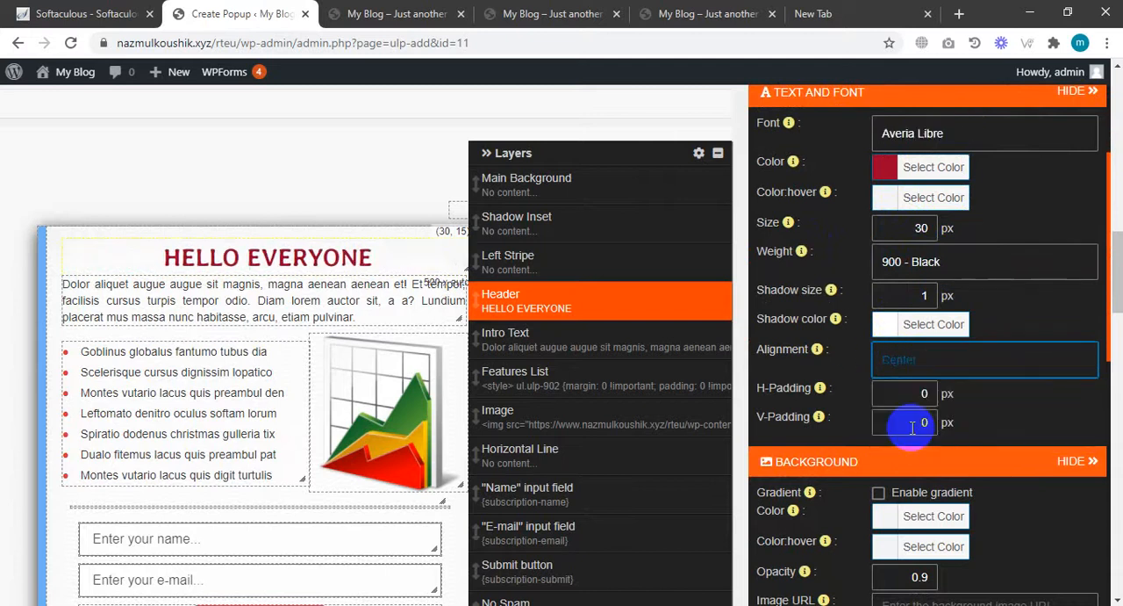
Delete the Intro Text layer from the popup.
scroll(940, 396, "down", 2)
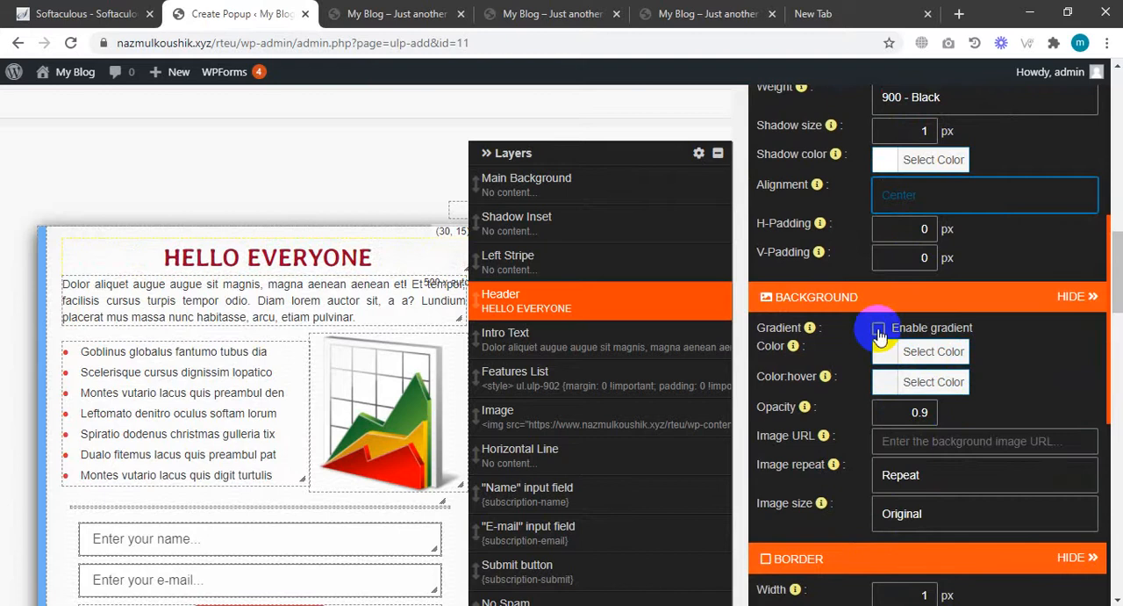
scroll(986, 359, "down", 5)
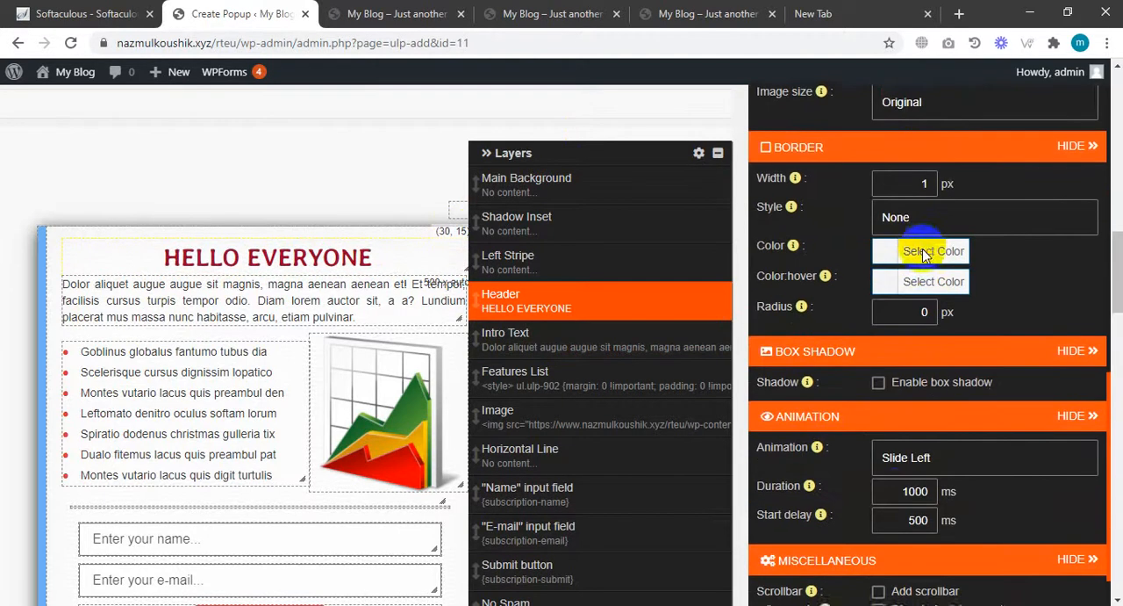
left_click(921, 253)
scroll(965, 426, "down", 2)
scroll(985, 369, "up", 3)
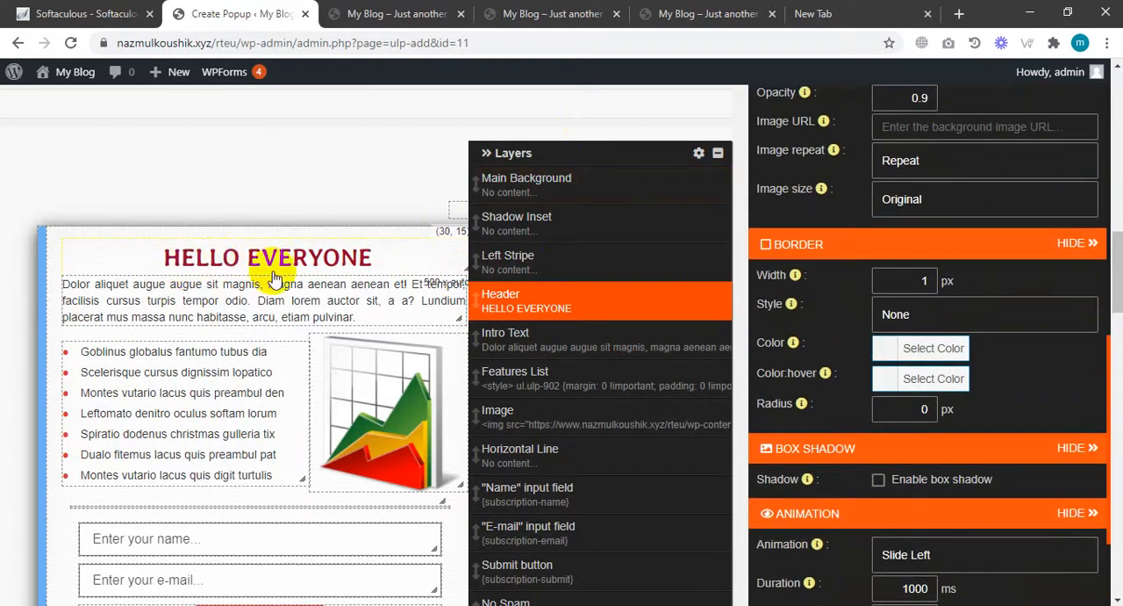
left_click(200, 307)
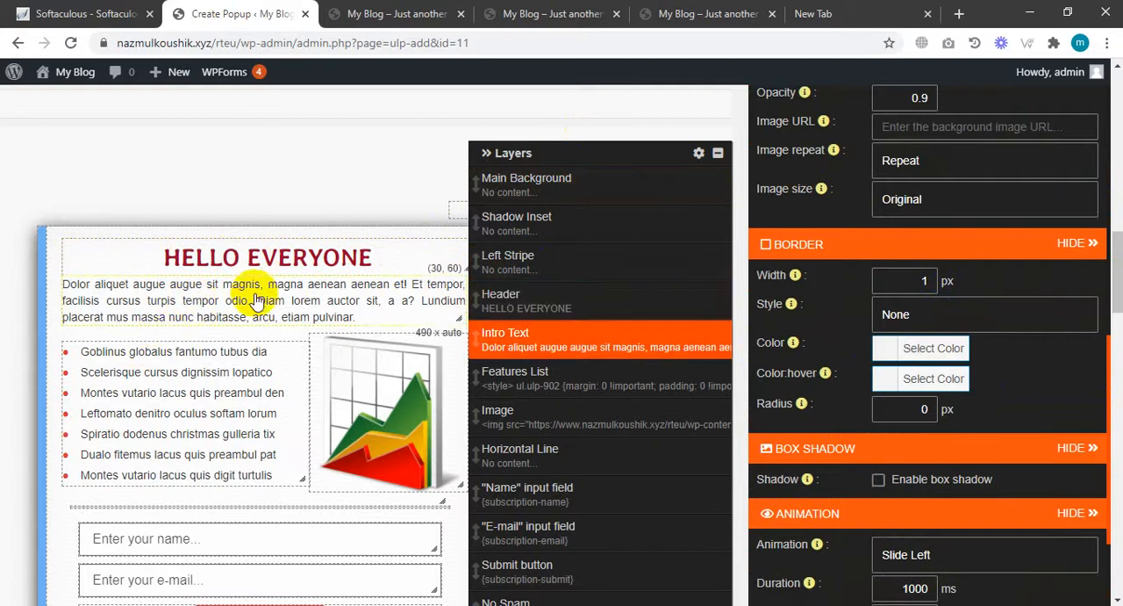
left_click(720, 338)
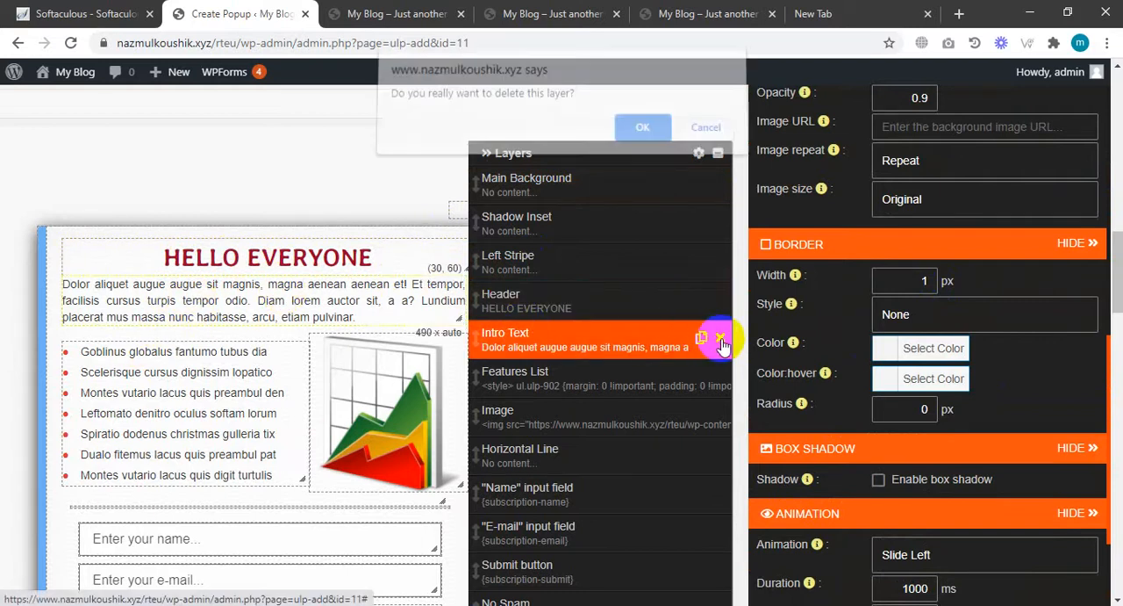
left_click(641, 130)
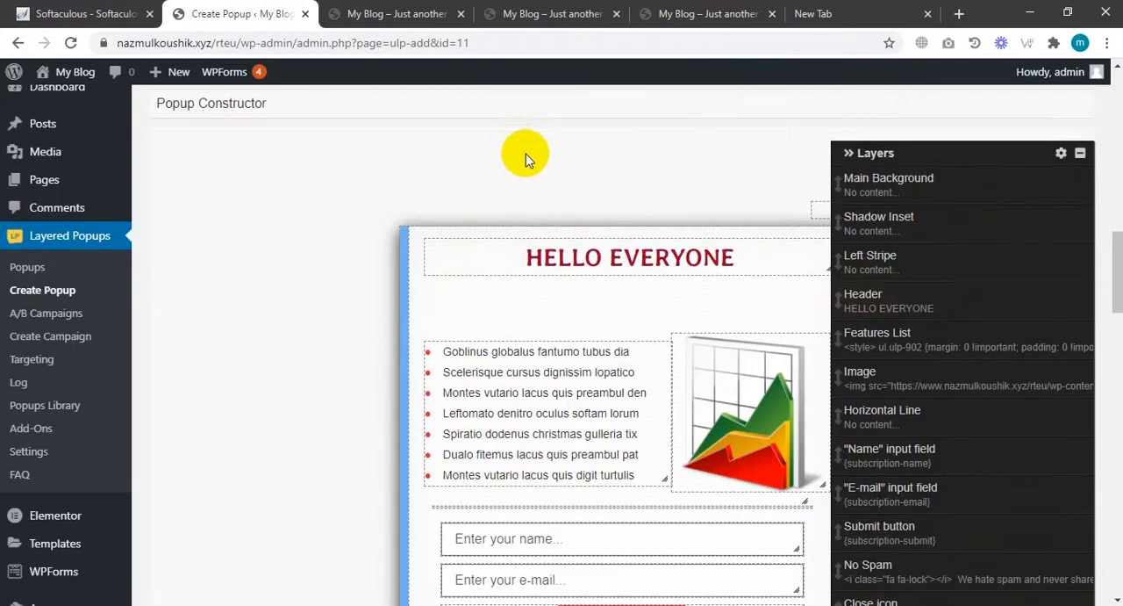
Move the features list and the image up into the space left by the removed intro text.
scroll(921, 140, "up", 2)
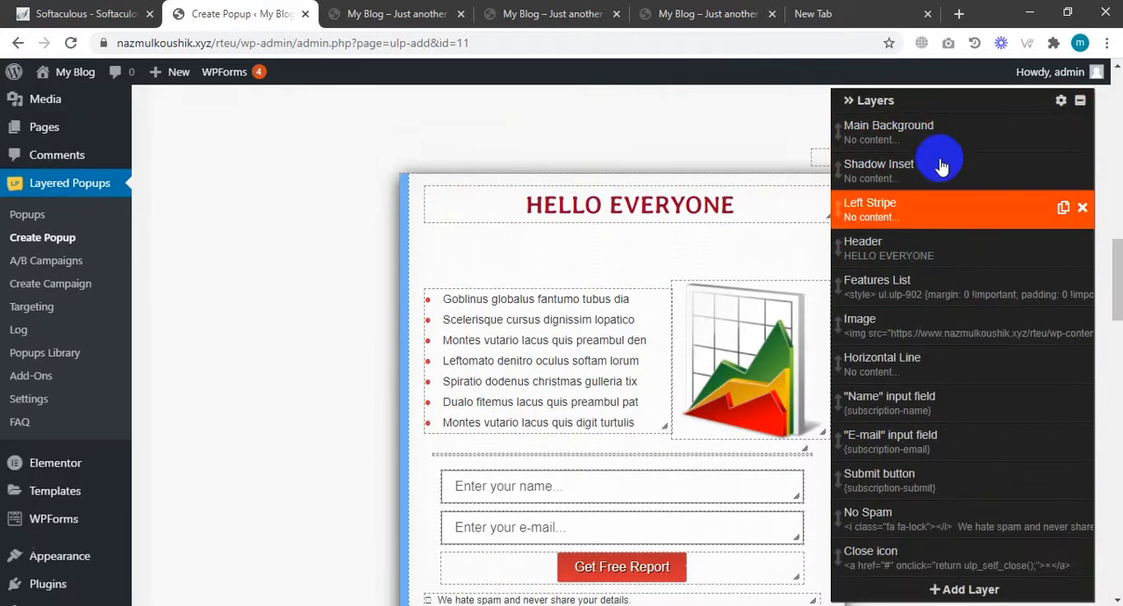
left_click_drag(927, 146, 1016, 405)
scroll(896, 339, "down", 3)
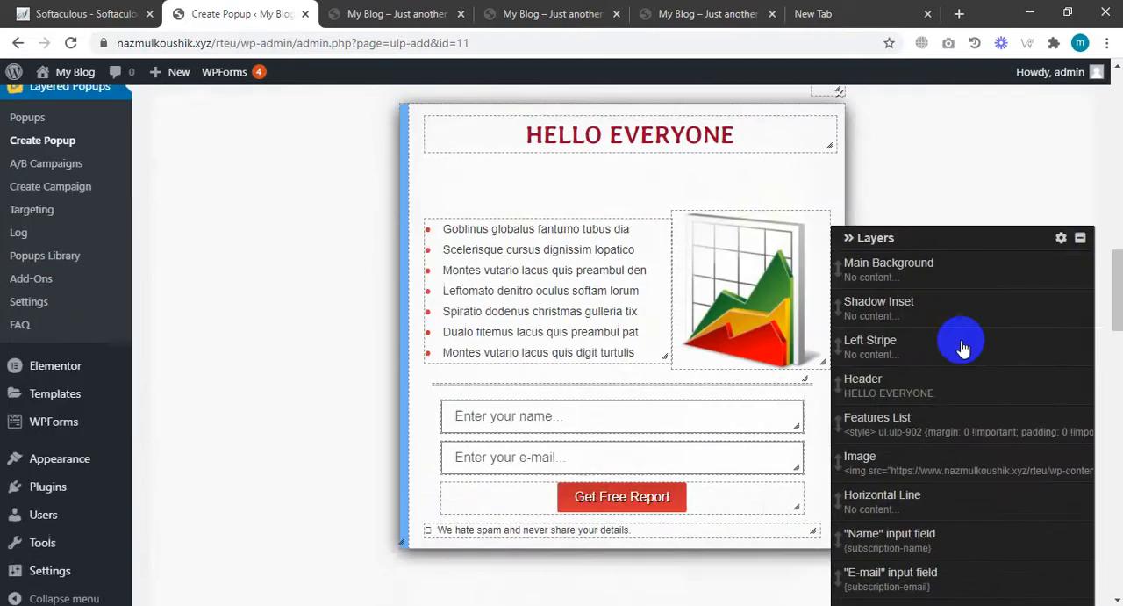
scroll(527, 308, "down", 1)
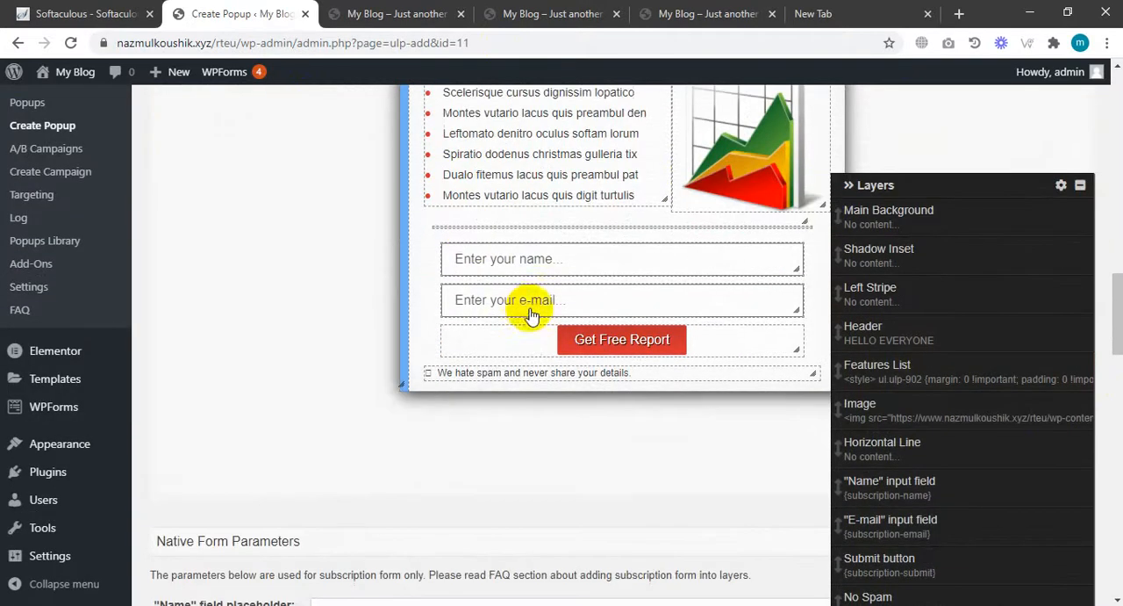
scroll(537, 341, "up", 2)
left_click_drag(533, 303, 537, 256)
left_click_drag(734, 309, 727, 295)
left_click(665, 390)
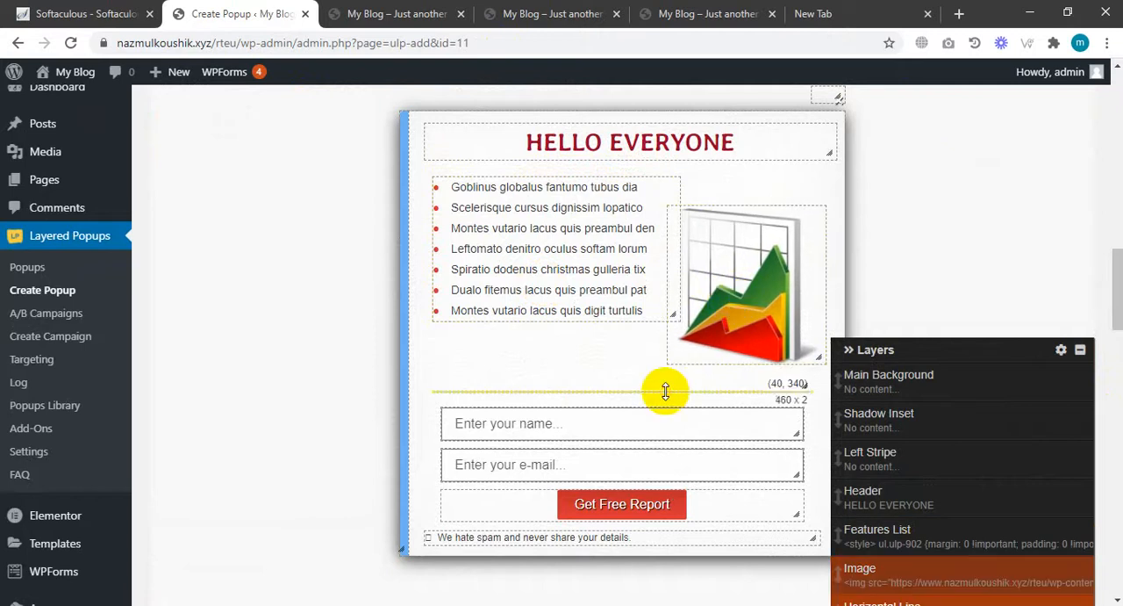
left_click_drag(928, 351, 972, 225)
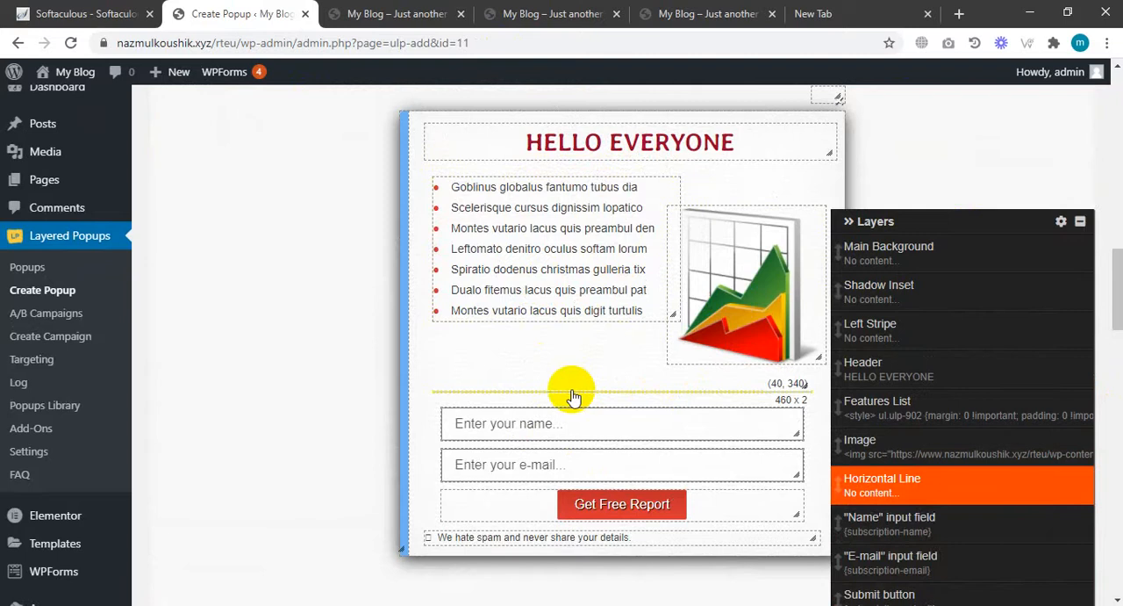
mouse_move(569, 274)
left_mouse_down()
mouse_move(500, 258)
mouse_move(636, 279)
mouse_move(491, 229)
mouse_move(558, 281)
mouse_move(577, 259)
left_mouse_up()
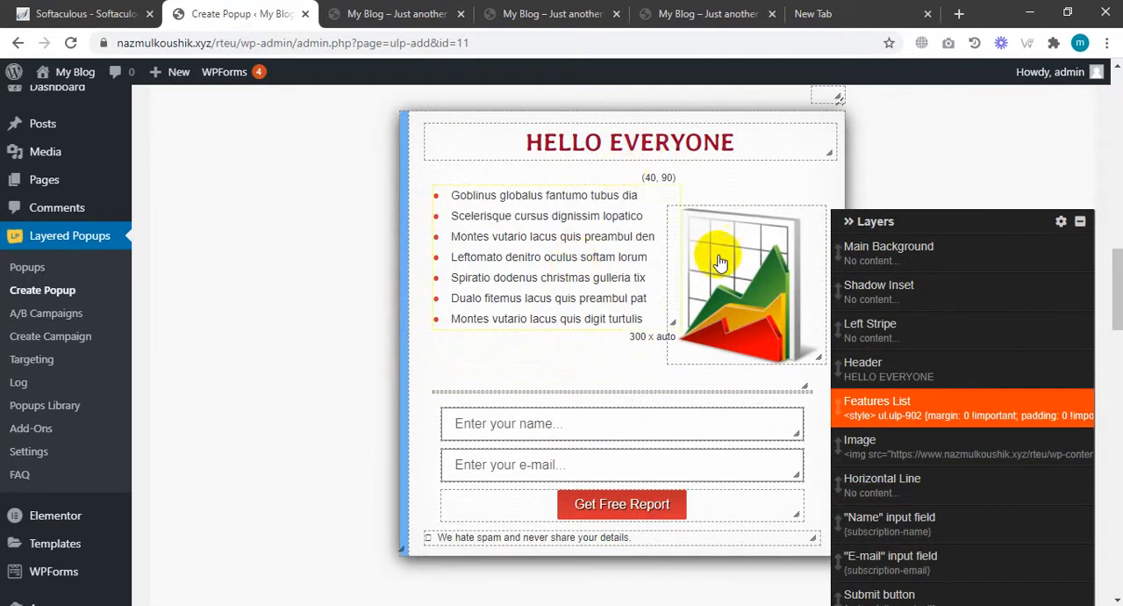
Inspect the name and e-mail input field layers and the native form parameters below the popup.
left_click(558, 380)
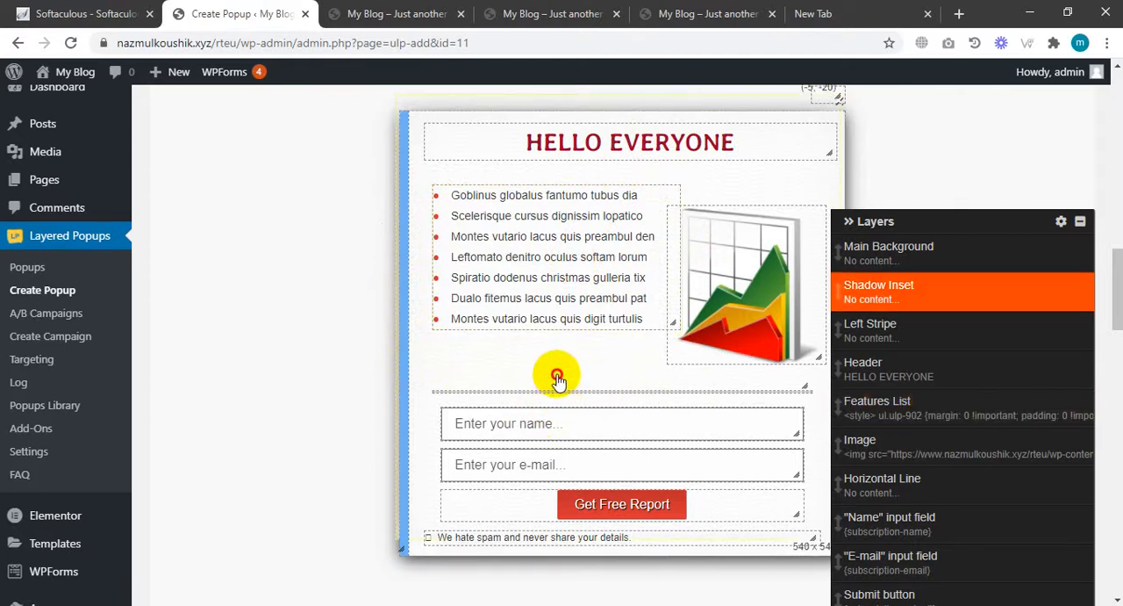
scroll(596, 442, "down", 2)
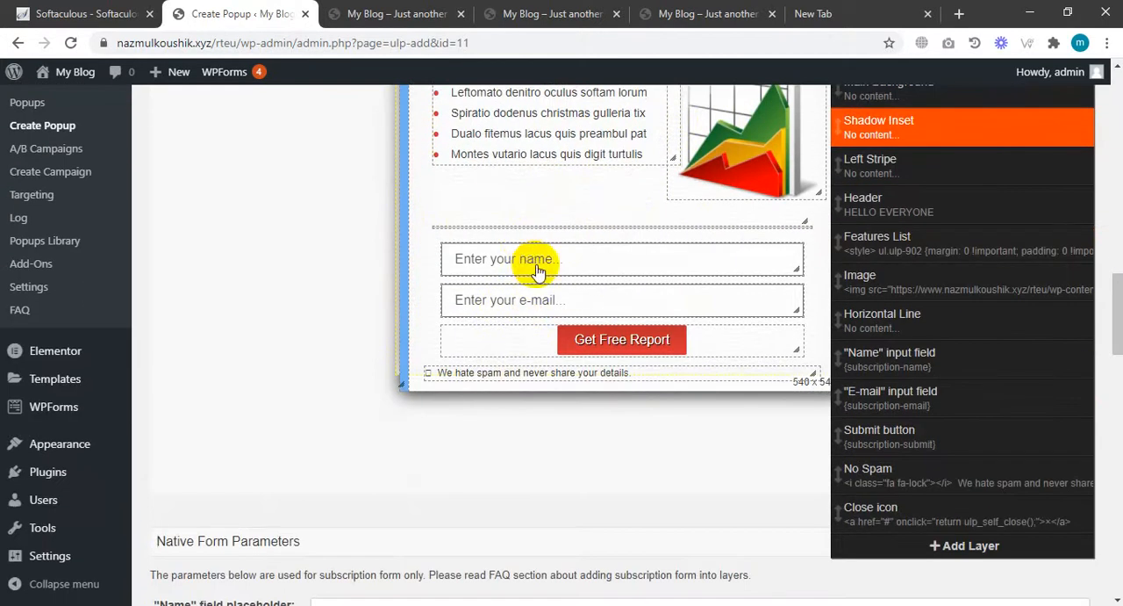
left_click(753, 270)
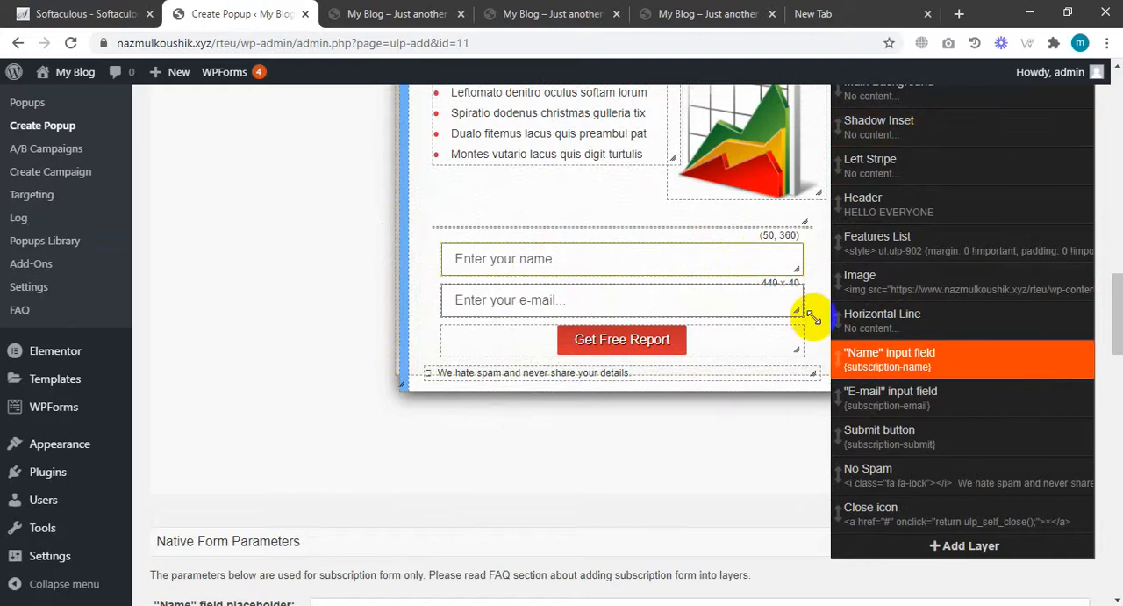
left_click(889, 373)
left_click(856, 398)
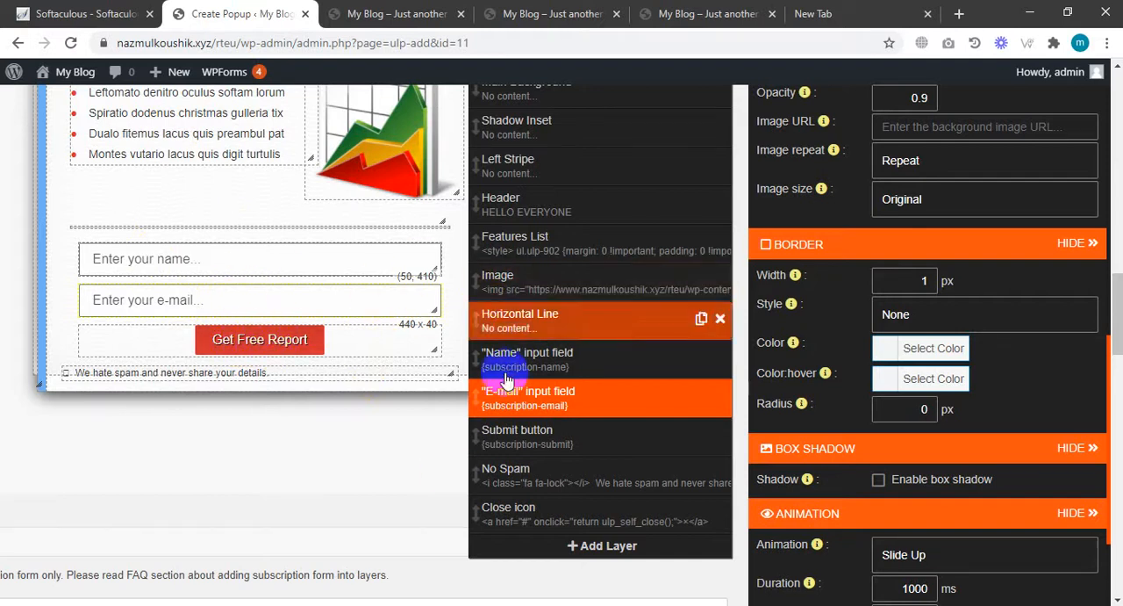
left_click(1085, 249)
scroll(579, 316, "down", 5)
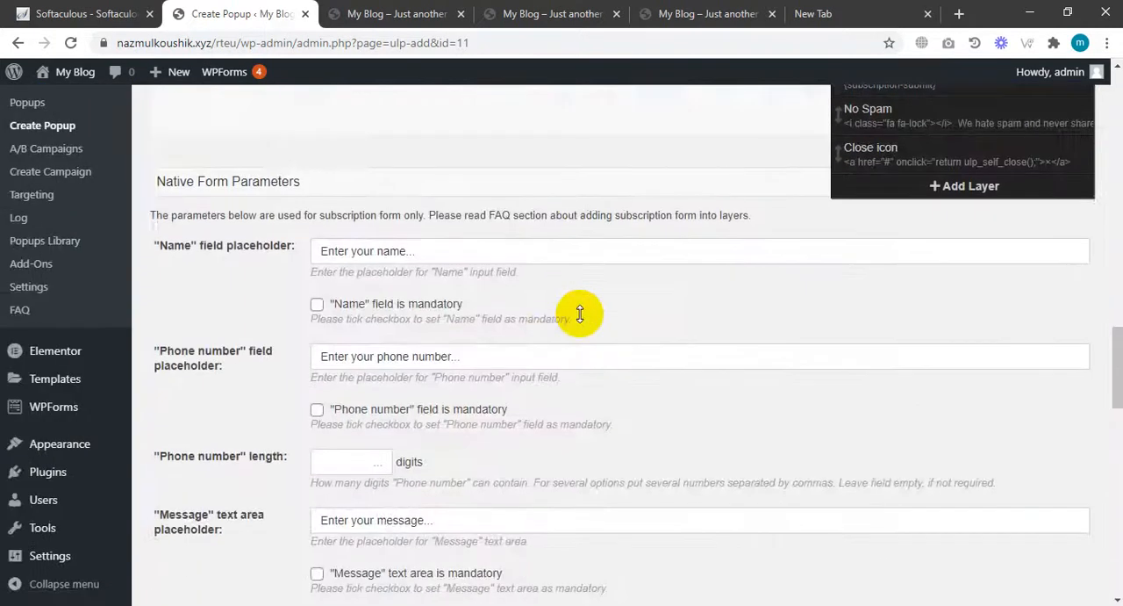
scroll(580, 313, "down", 3)
scroll(580, 316, "up", 2)
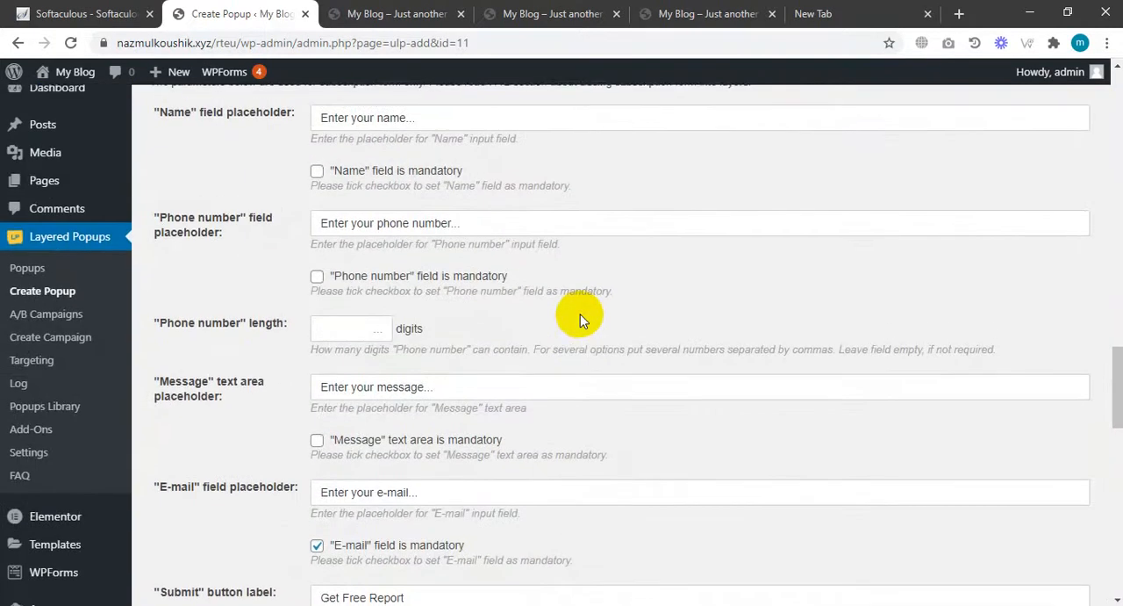
scroll(580, 314, "up", 1)
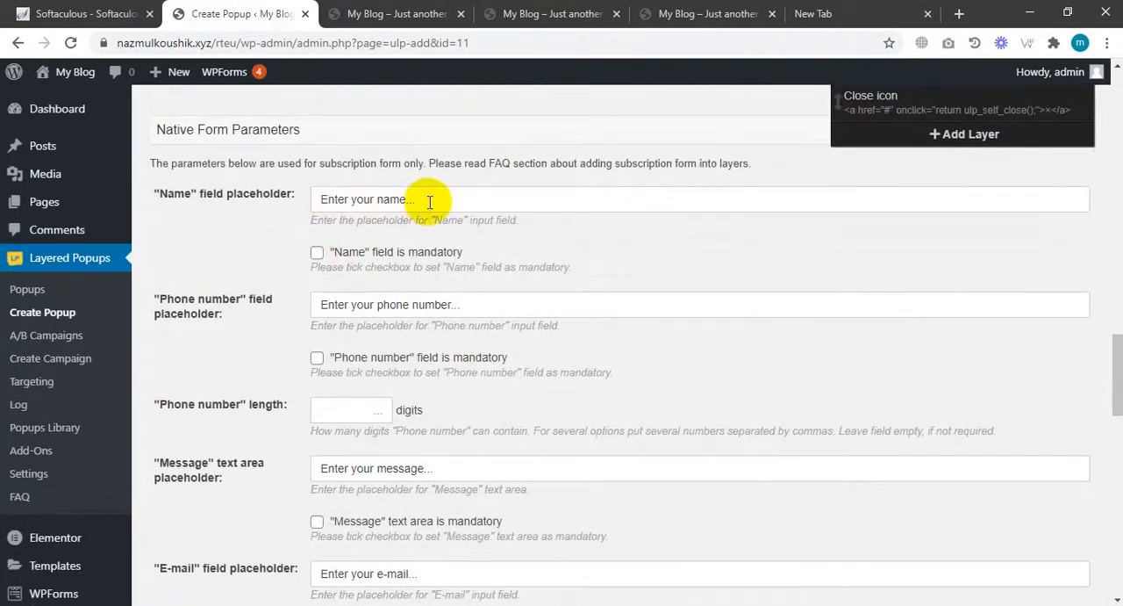
scroll(521, 271, "up", 4)
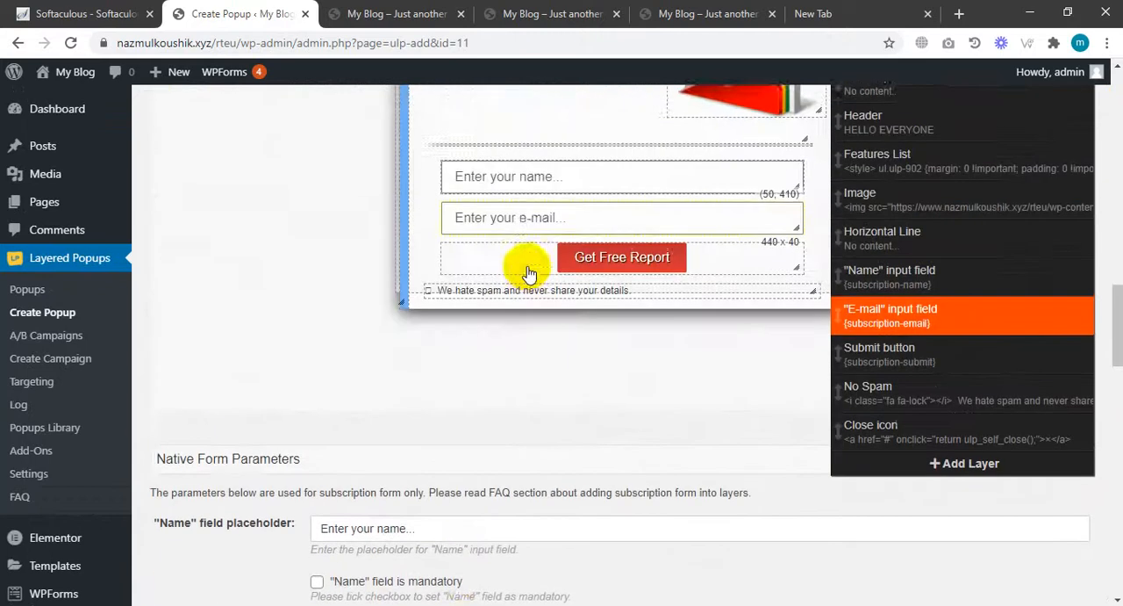
Change the Submit button label to SEND.
left_click(959, 493)
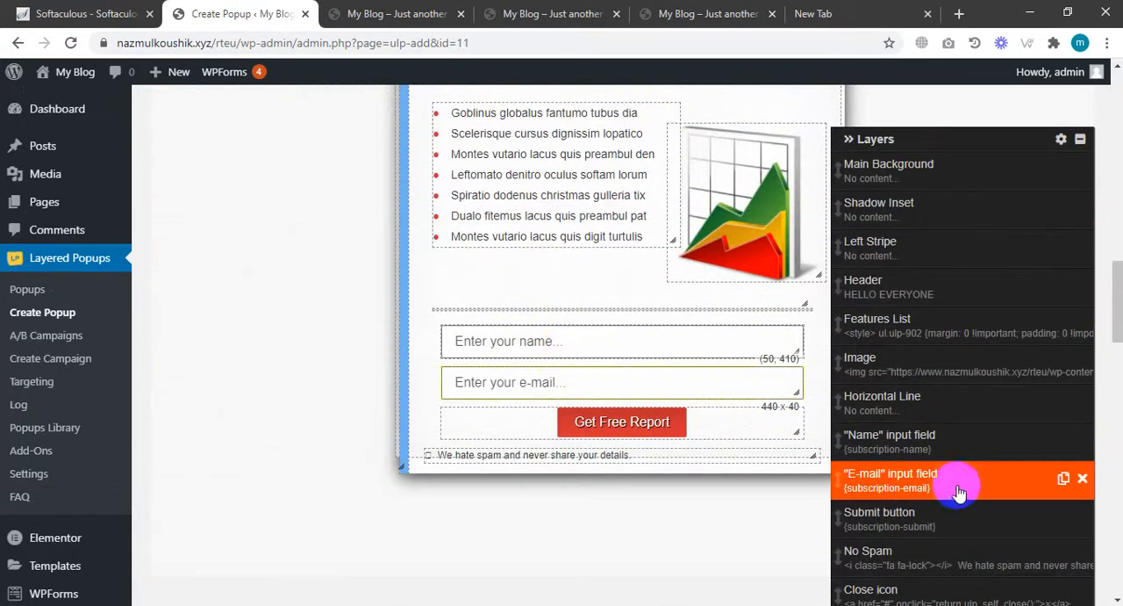
scroll(516, 375, "down", 2)
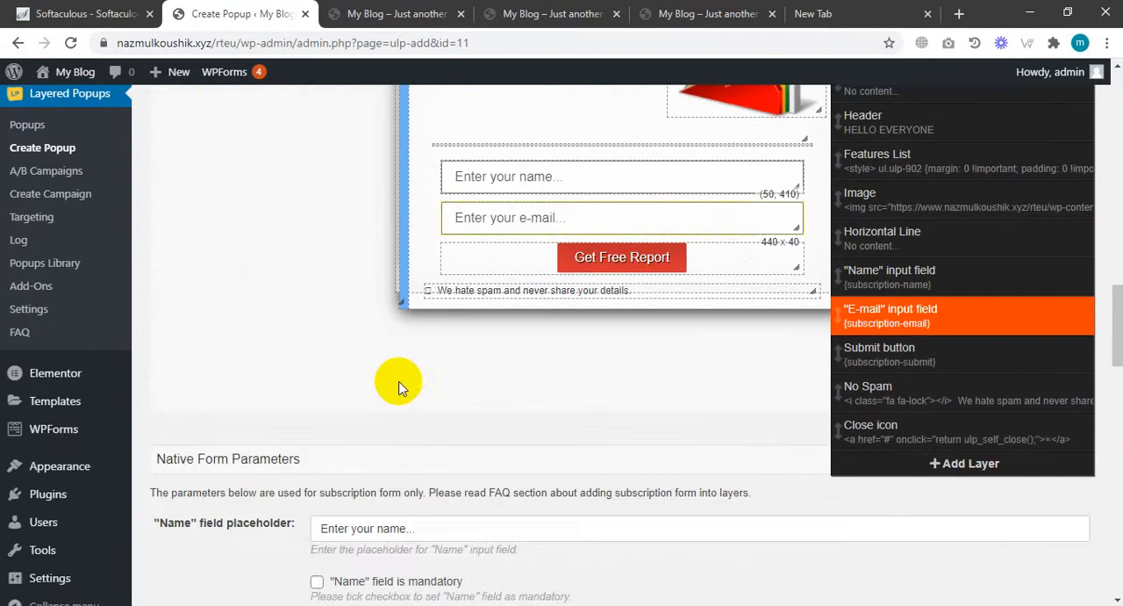
scroll(534, 238, "down", 4)
scroll(541, 213, "down", 4)
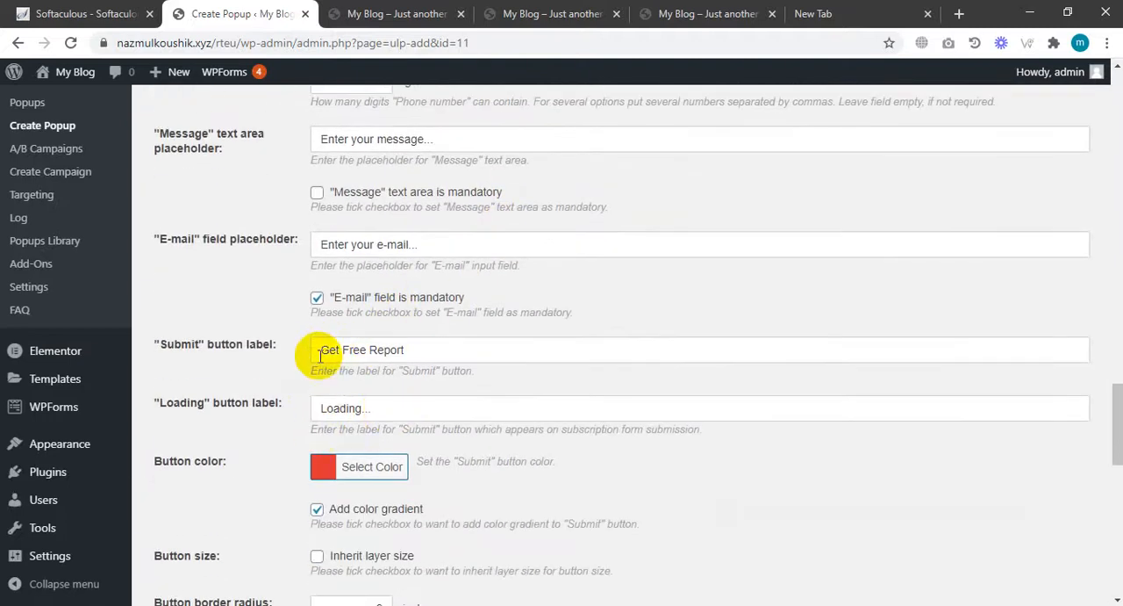
left_click_drag(415, 351, 268, 354)
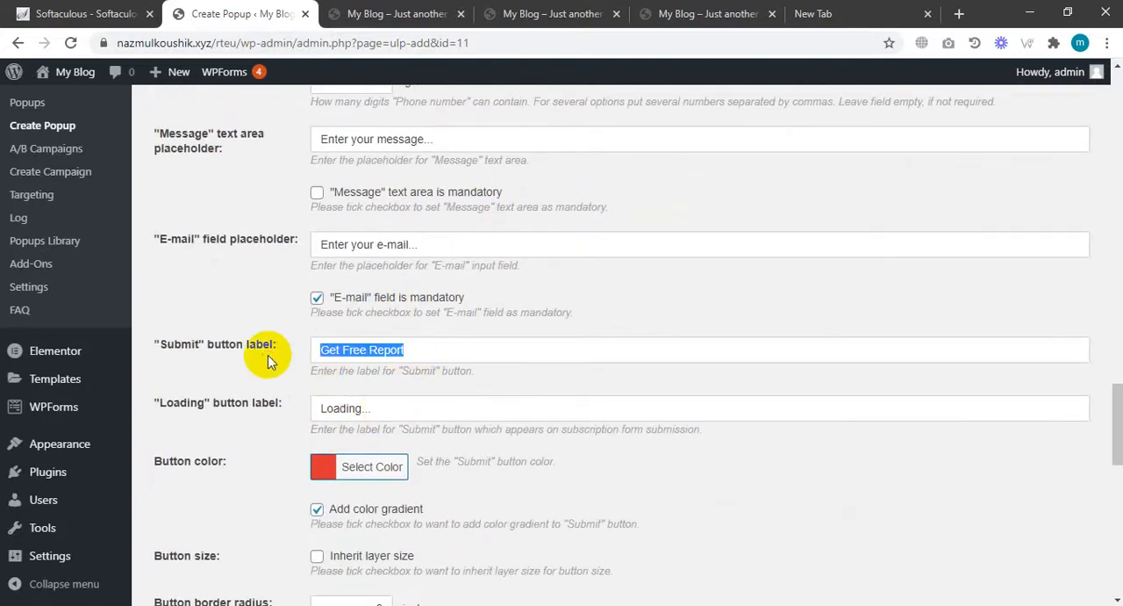
scroll(609, 403, "up", 9)
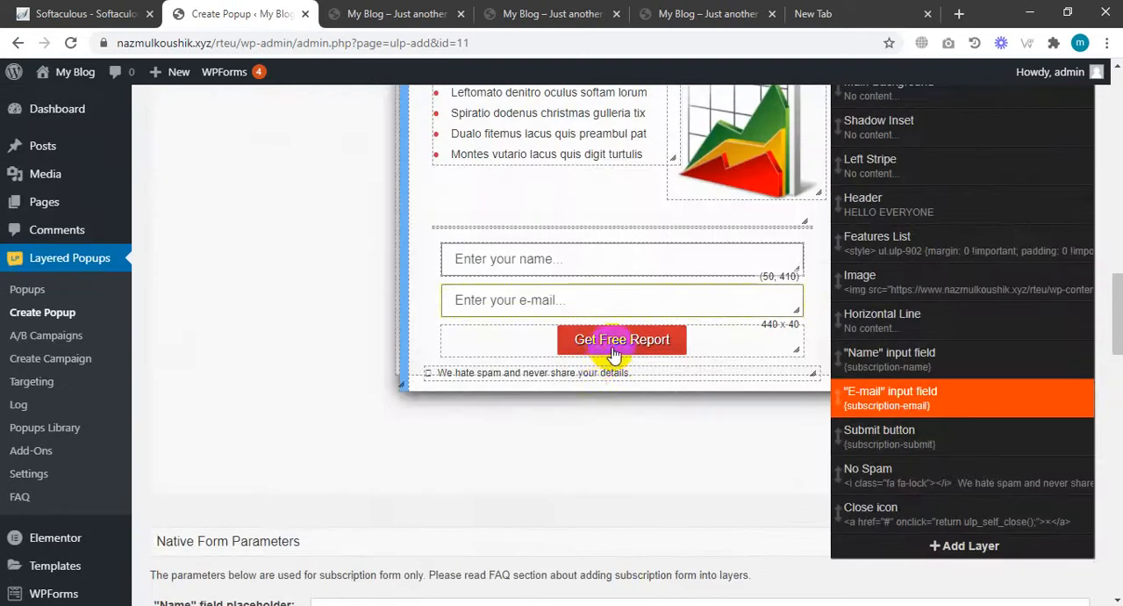
scroll(576, 383, "down", 8)
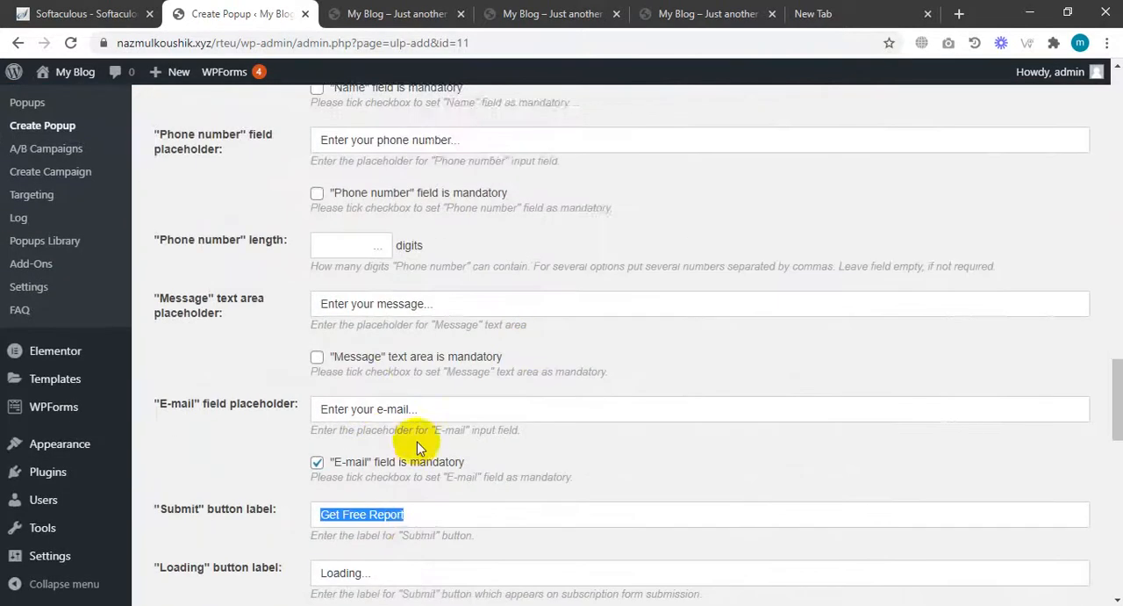
type("SEND")
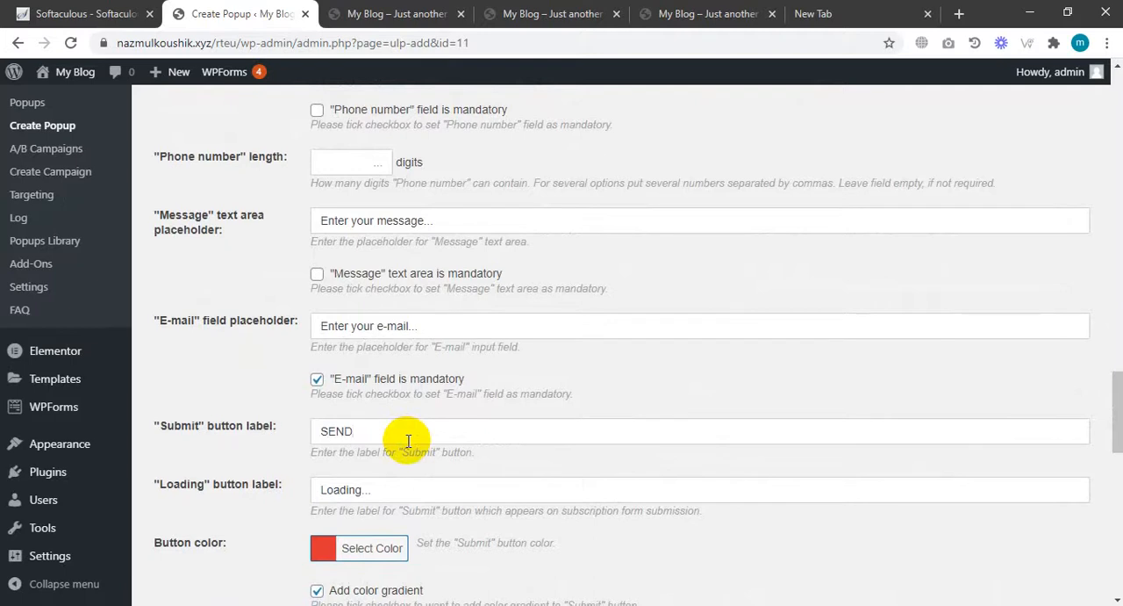
Set the submit button color to blue, #385af4.
scroll(377, 452, "down", 1)
left_click(328, 467)
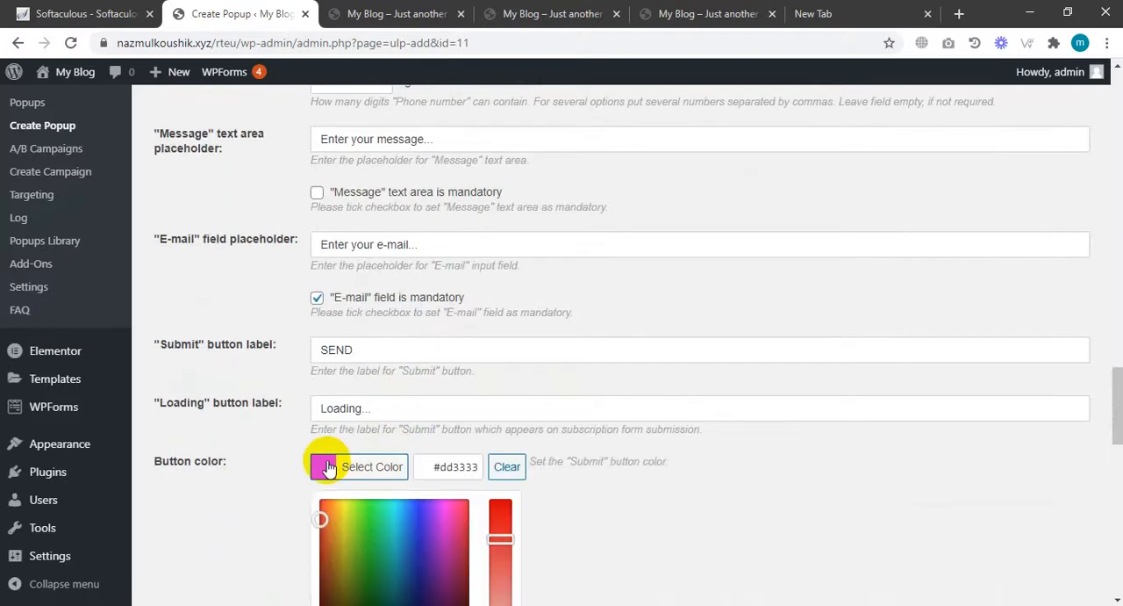
left_click_drag(455, 556, 419, 504)
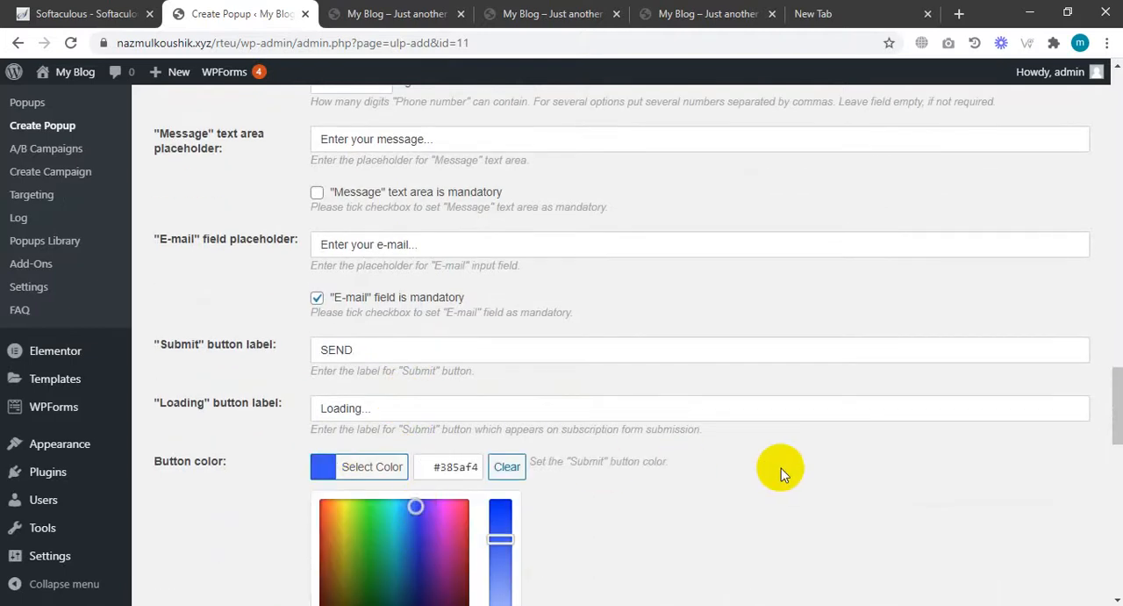
left_click(709, 425)
Save the popup details.
scroll(709, 426, "up", 10)
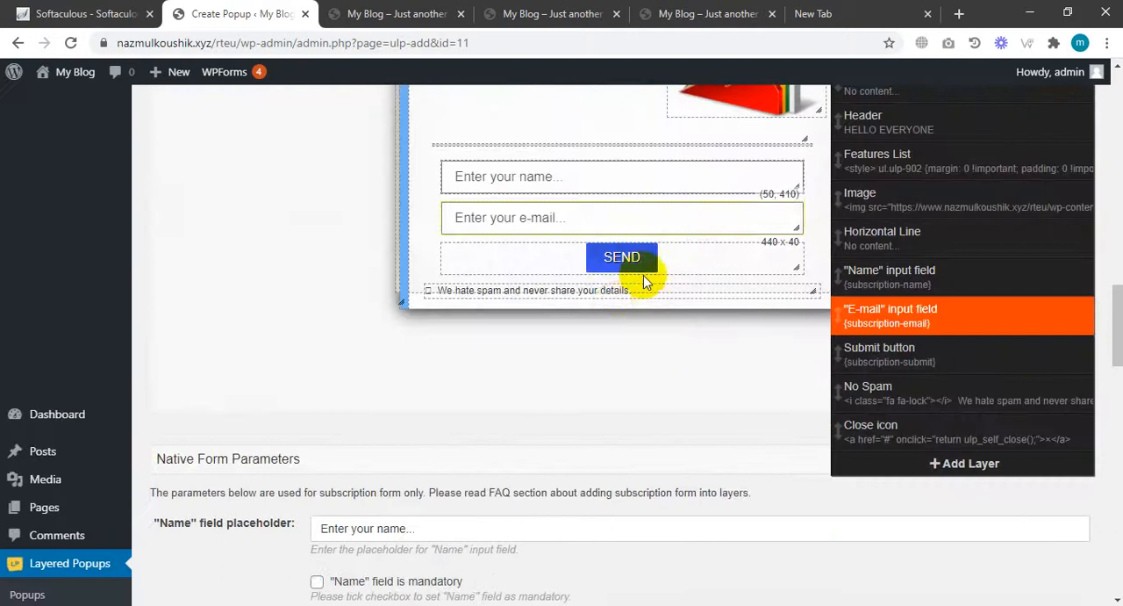
scroll(591, 376, "down", 20)
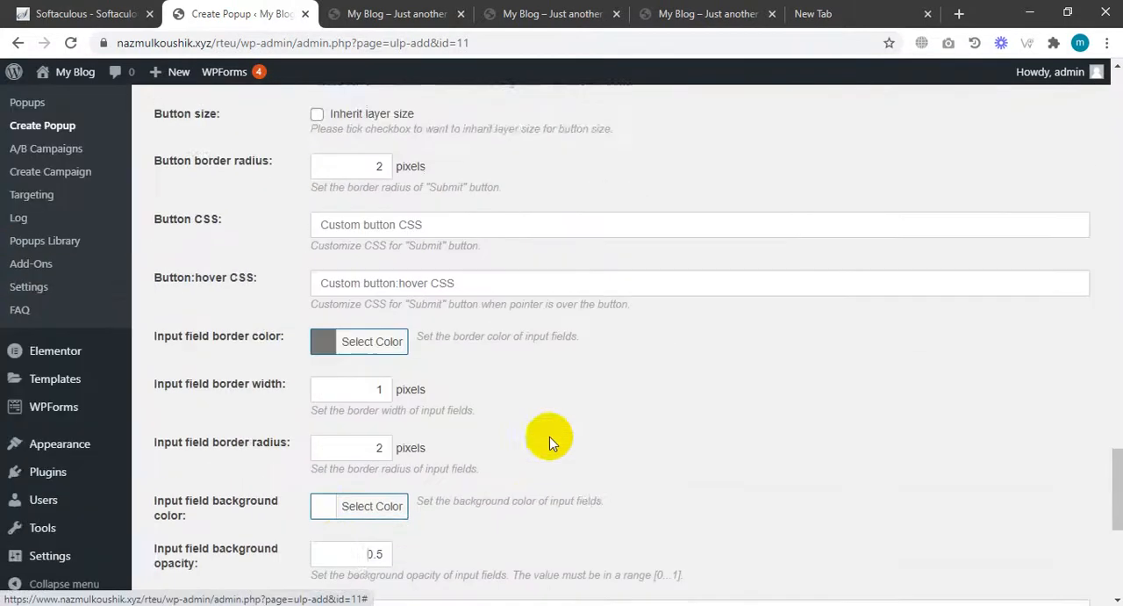
scroll(334, 492, "down", 5)
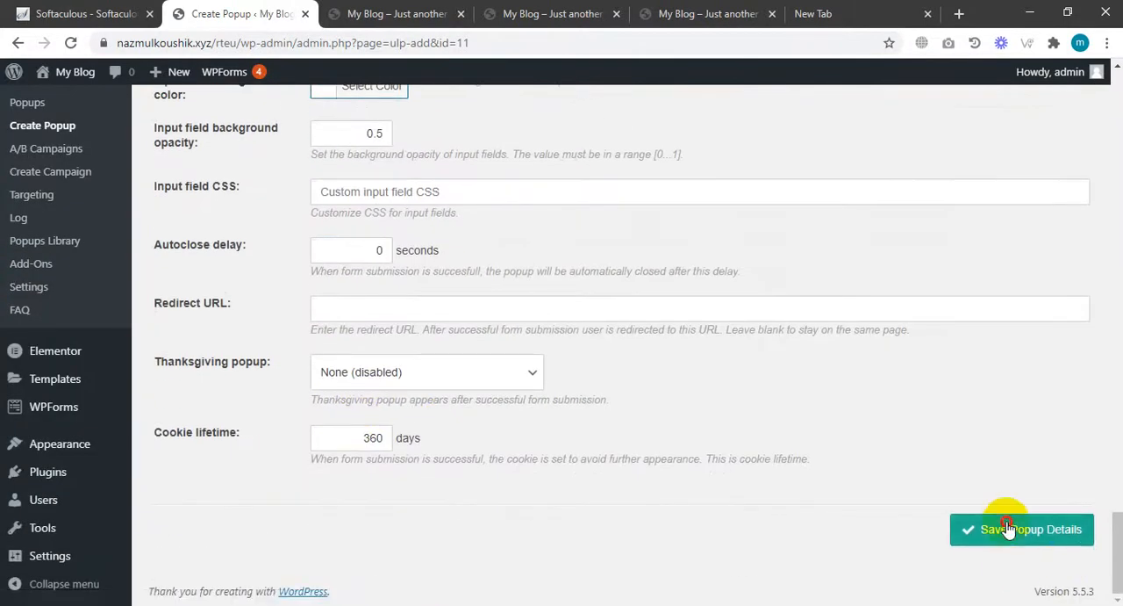
left_click(1006, 528)
Open the popup's Mailing settings and activate double opt-in.
scroll(684, 388, "up", 1)
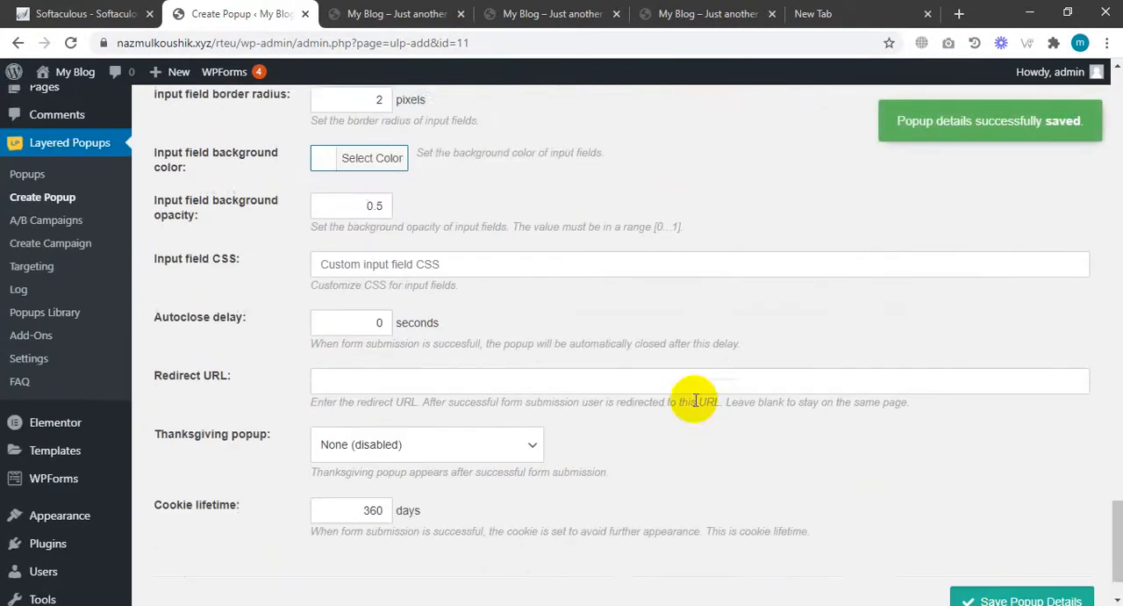
scroll(691, 408, "up", 12)
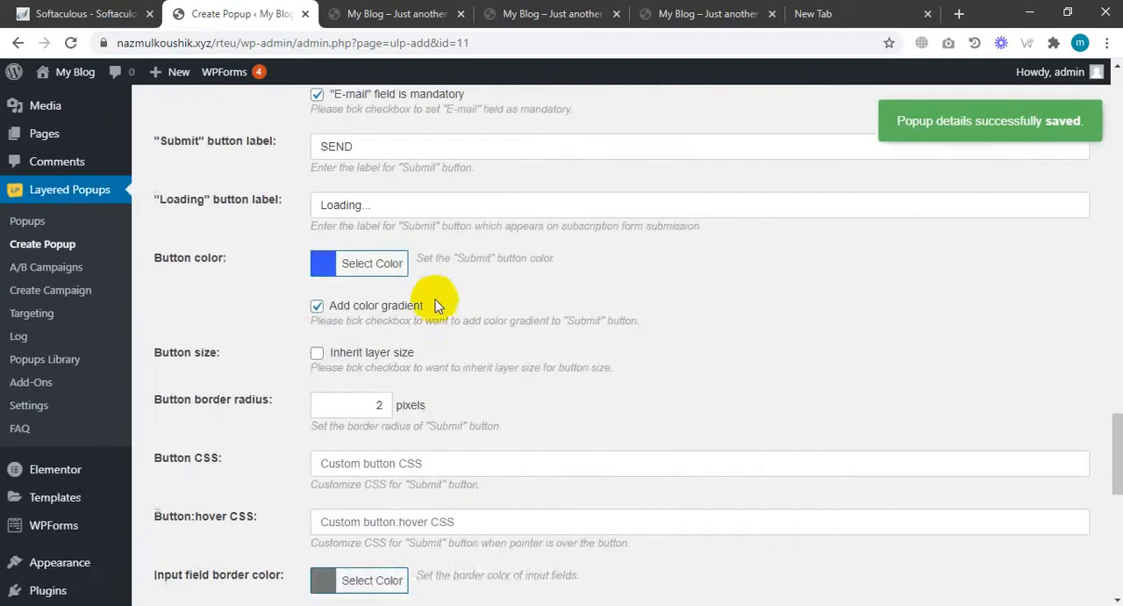
scroll(440, 327, "up", 3)
scroll(1096, 373, "up", 2)
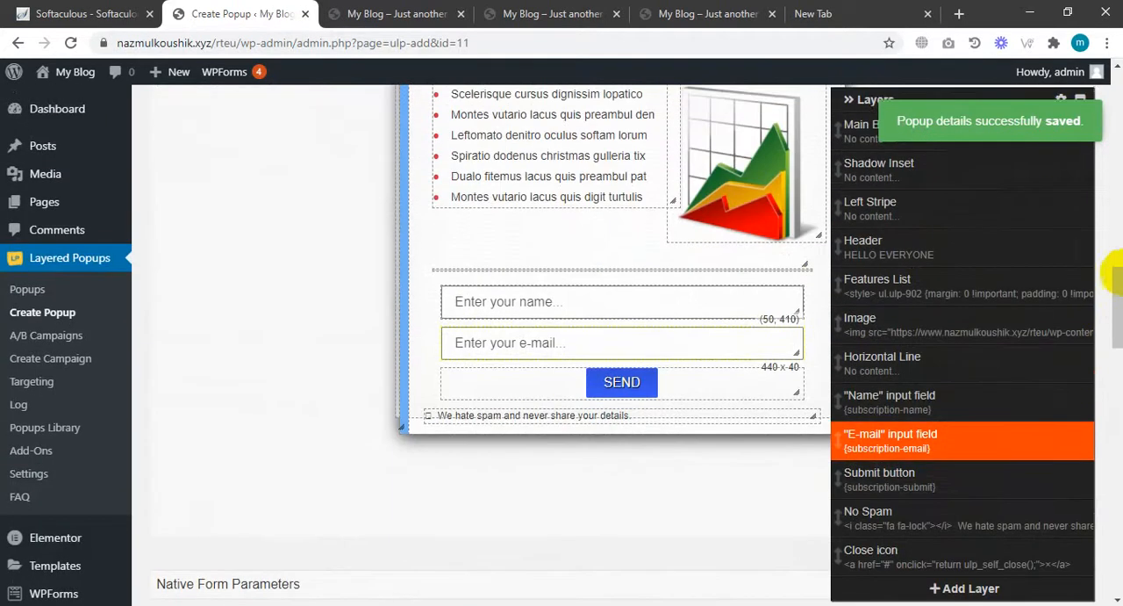
left_click_drag(1112, 269, 1113, 88)
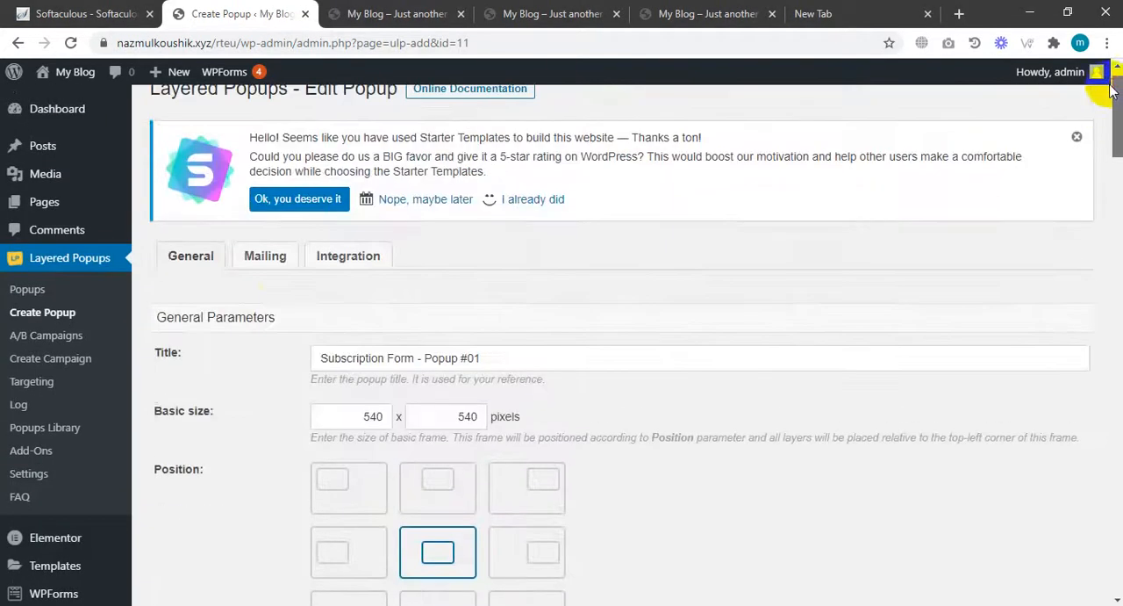
left_click(275, 259)
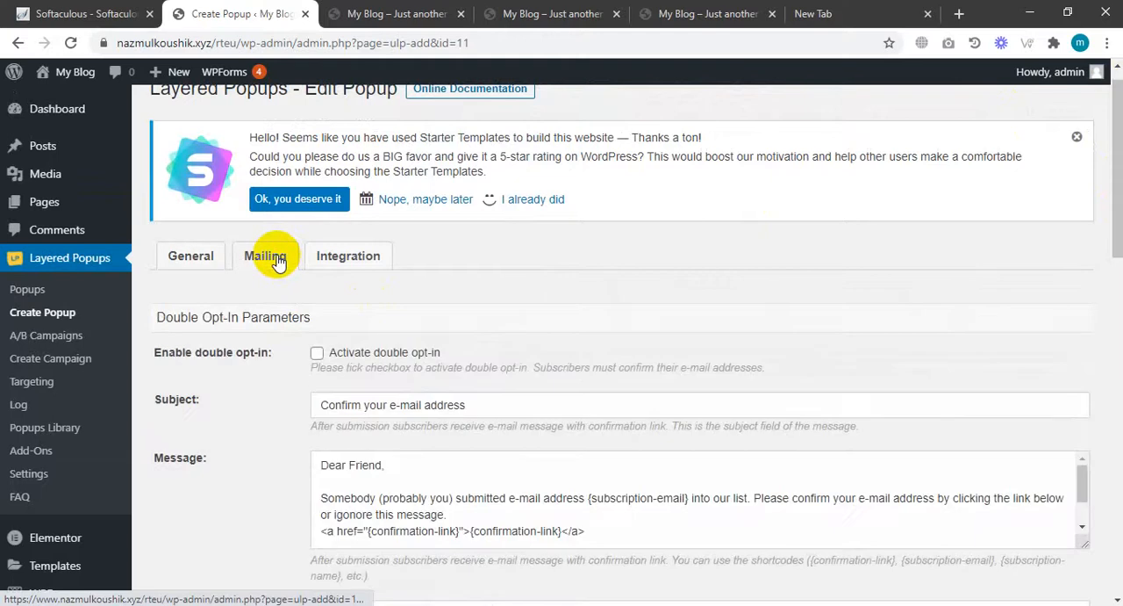
scroll(360, 376, "down", 1)
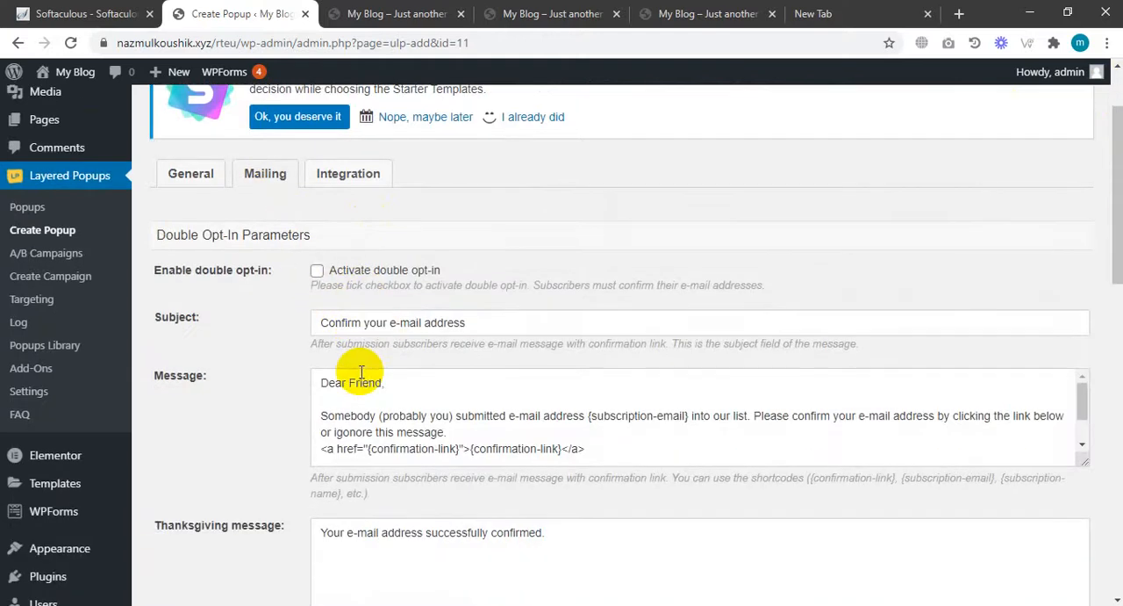
scroll(371, 384, "down", 1)
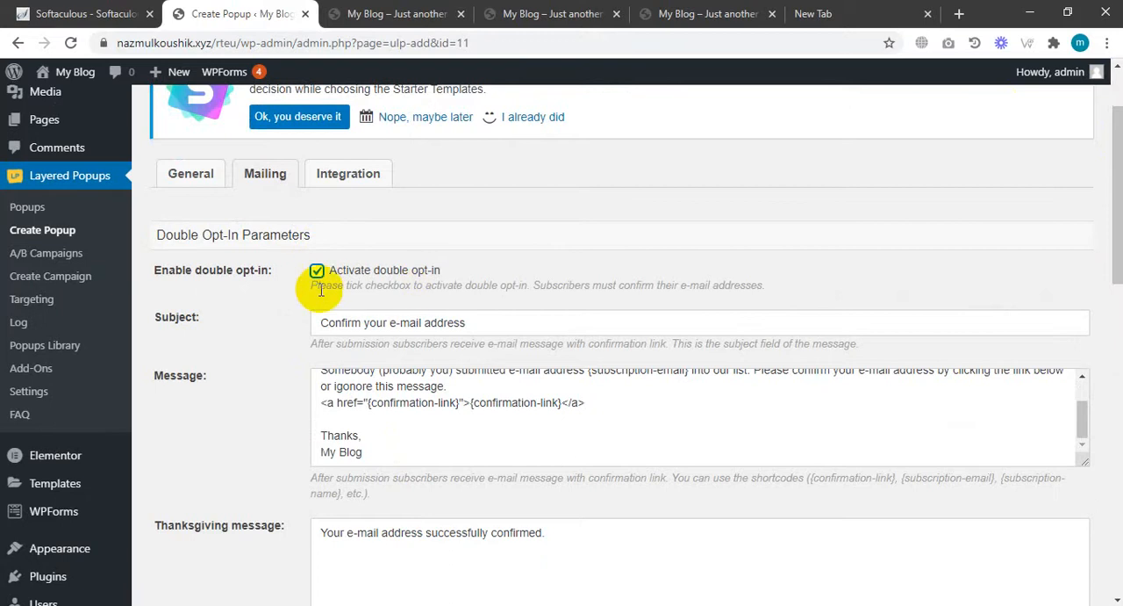
scroll(448, 443, "down", 1)
scroll(448, 443, "down", 6)
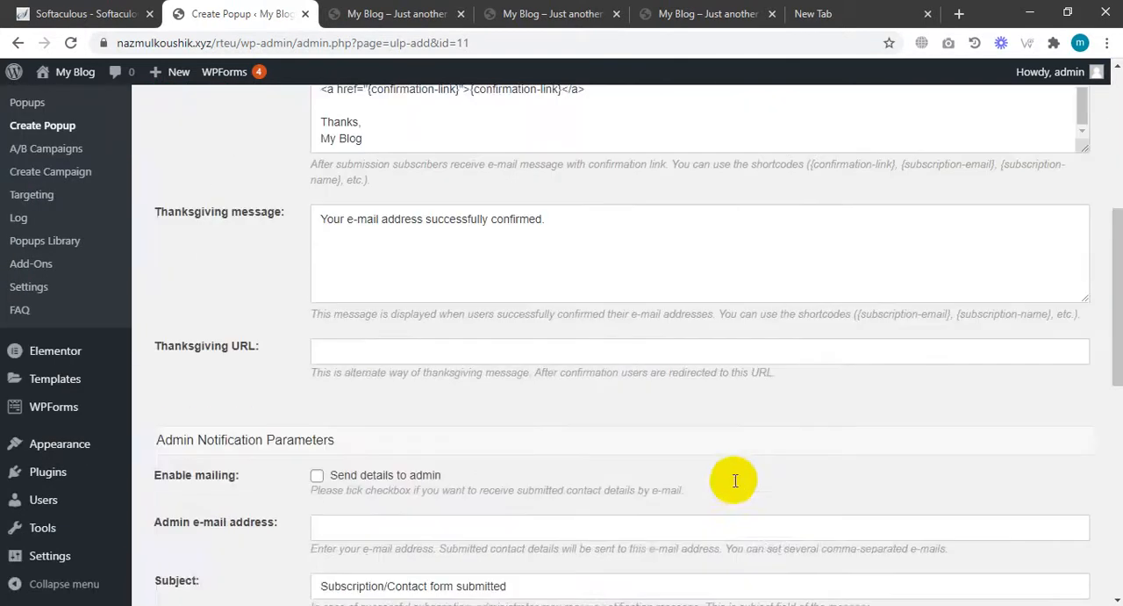
Enable sending the submitted contact details to the admin by e-mail.
scroll(602, 418, "up", 4)
scroll(392, 446, "down", 3)
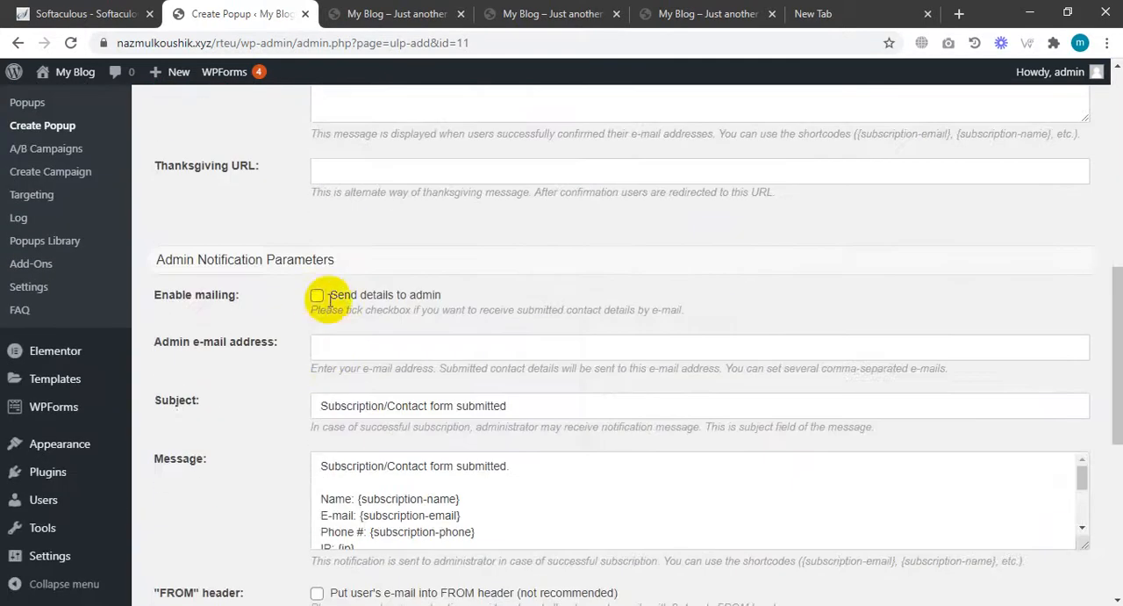
left_click(318, 297)
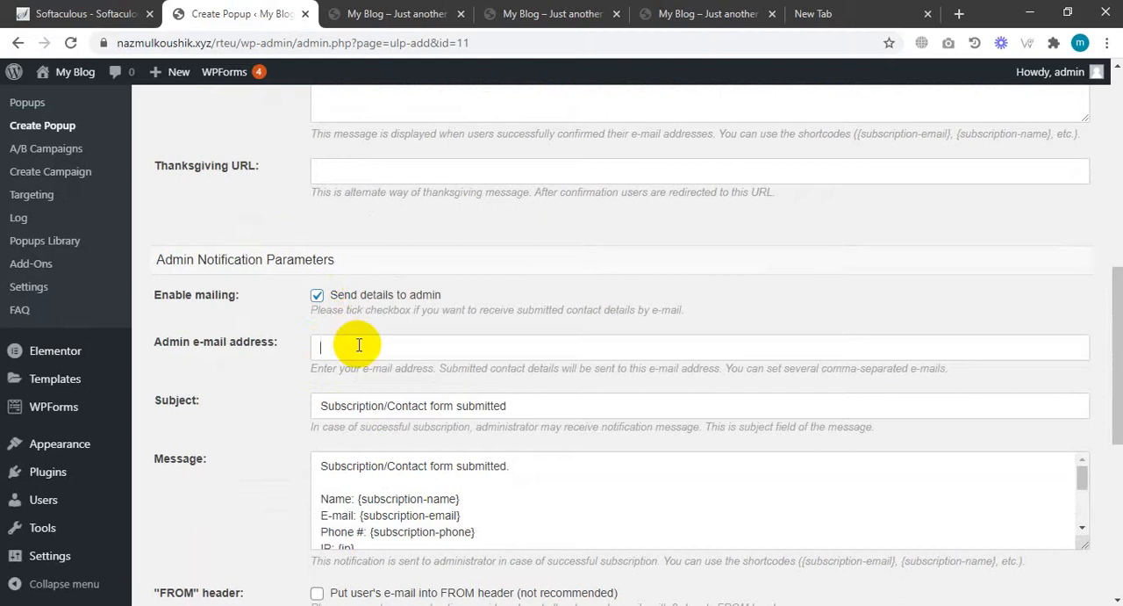
scroll(369, 334, "down", 3)
scroll(372, 181, "up", 1)
left_click(329, 182)
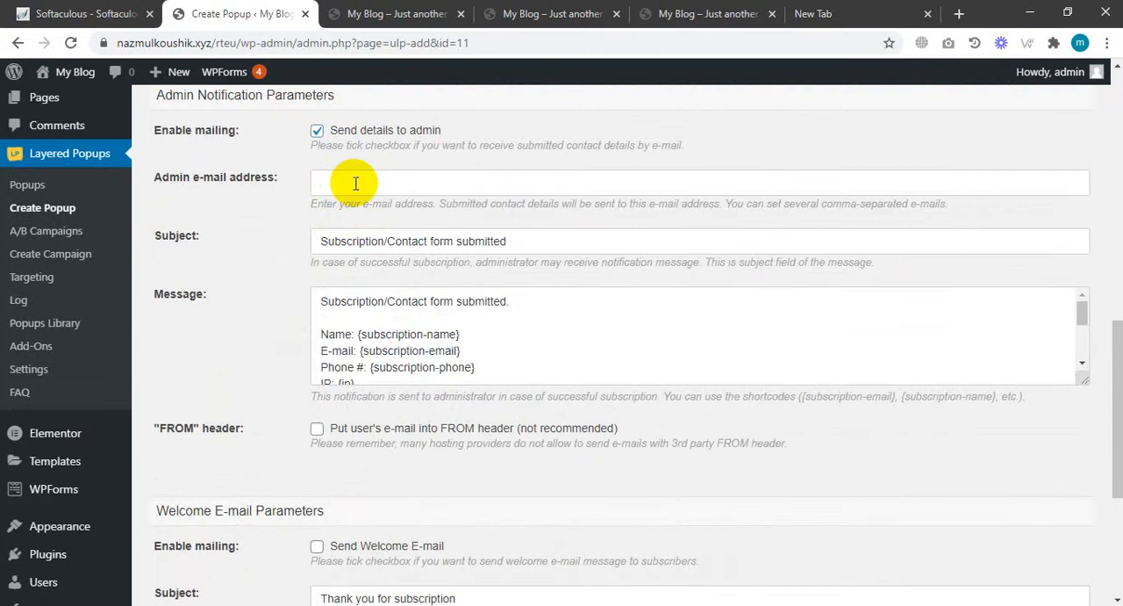
Enable the welcome e-mail and putting the user's e-mail into the FROM header.
scroll(409, 339, "down", 3)
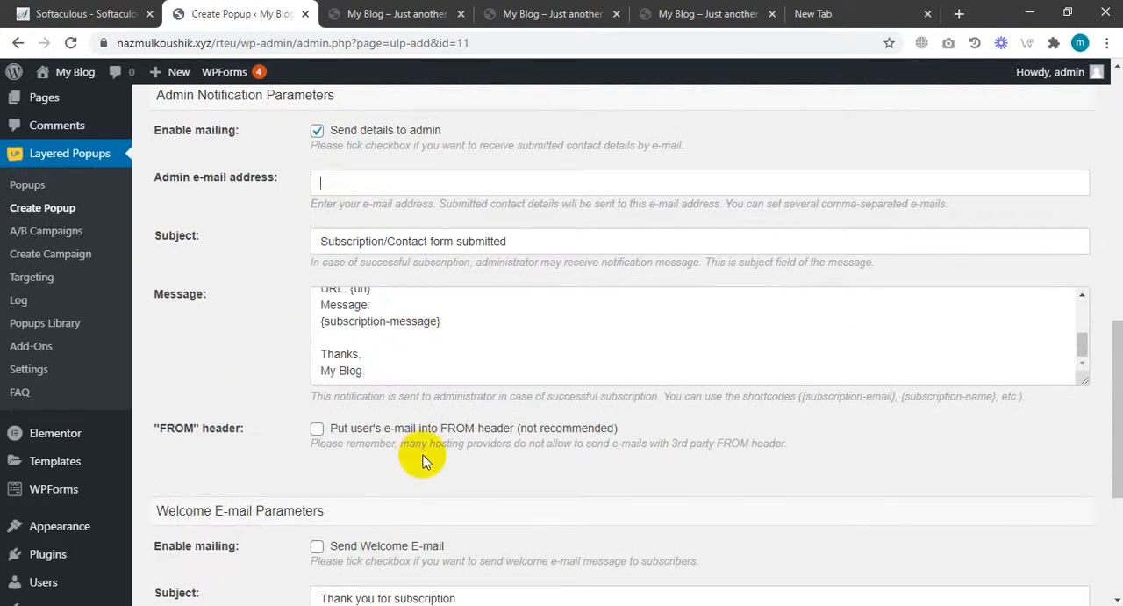
left_click(315, 546)
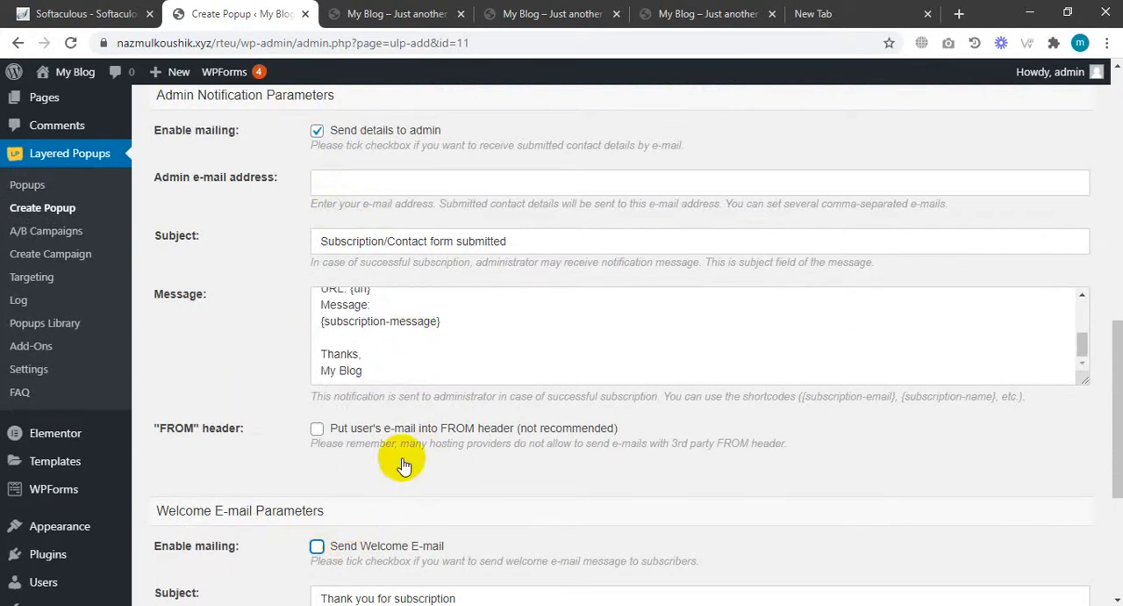
left_click(313, 433)
Fill in the admin e-mail address and save the popup details.
scroll(459, 470, "down", 4)
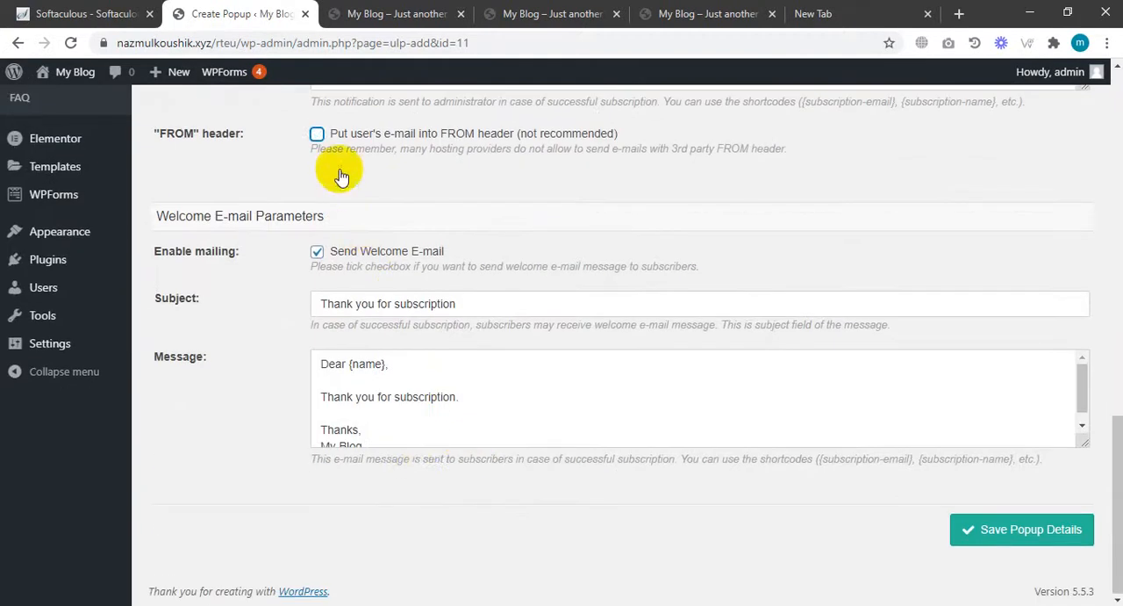
left_click(1036, 544)
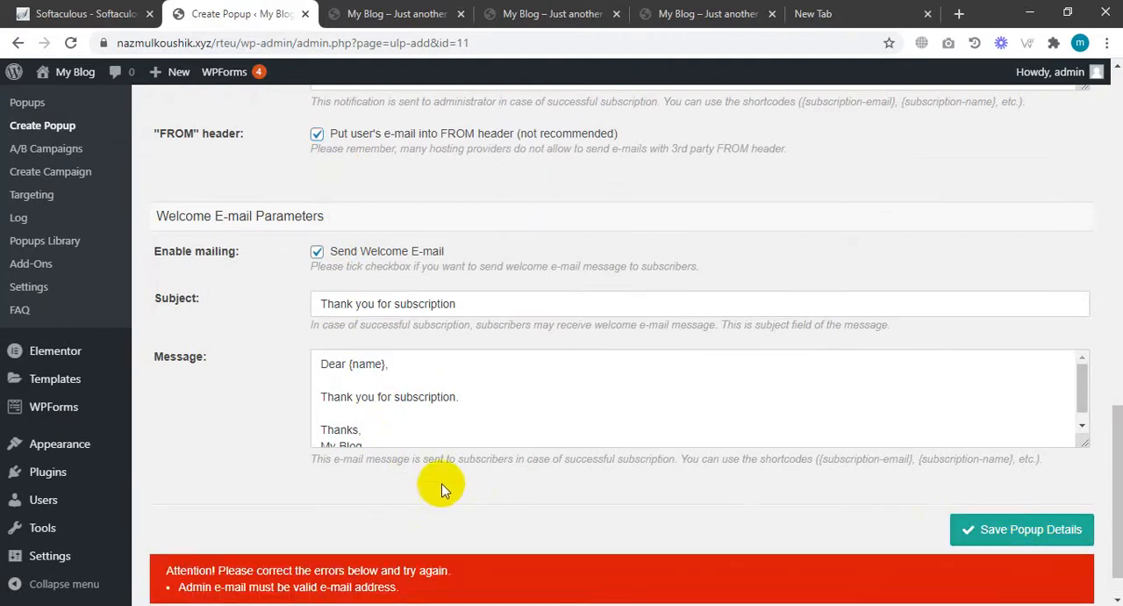
scroll(445, 378, "up", 4)
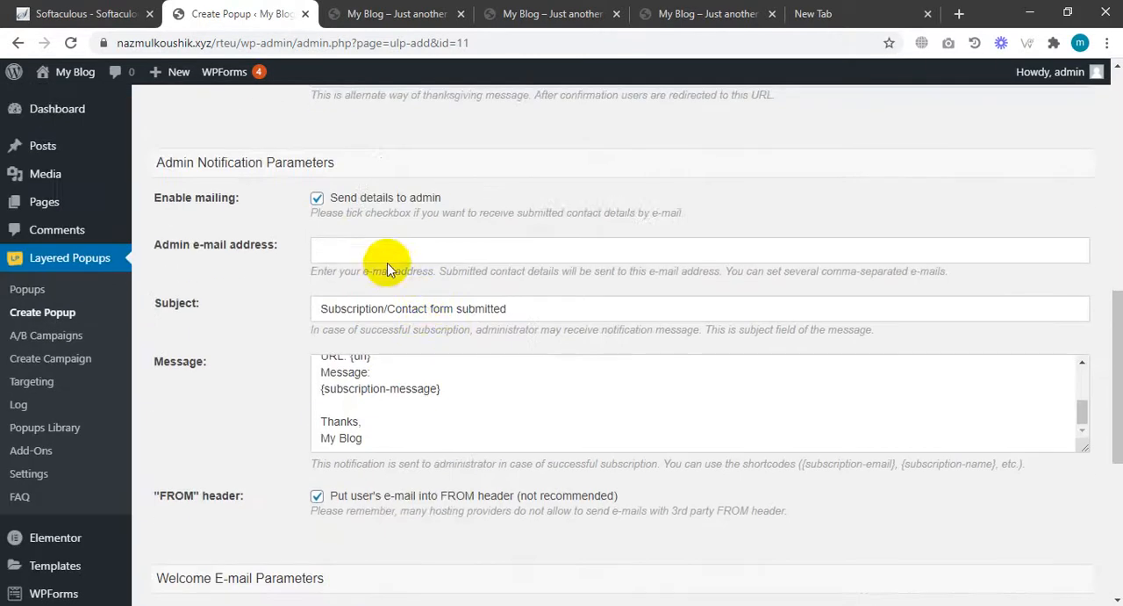
left_click(381, 255)
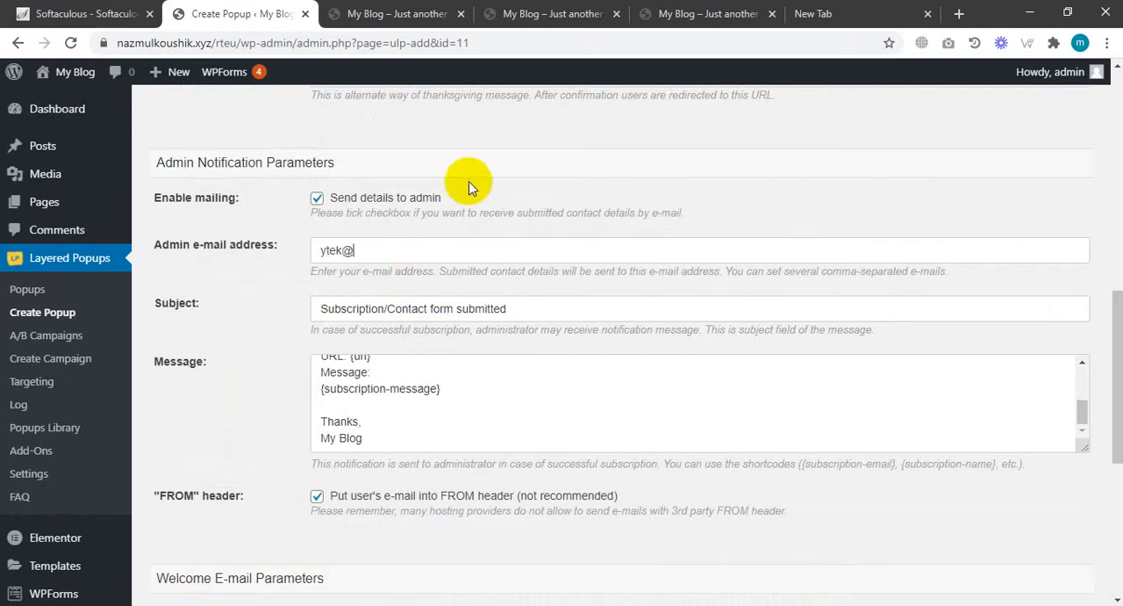
scroll(948, 459, "down", 5)
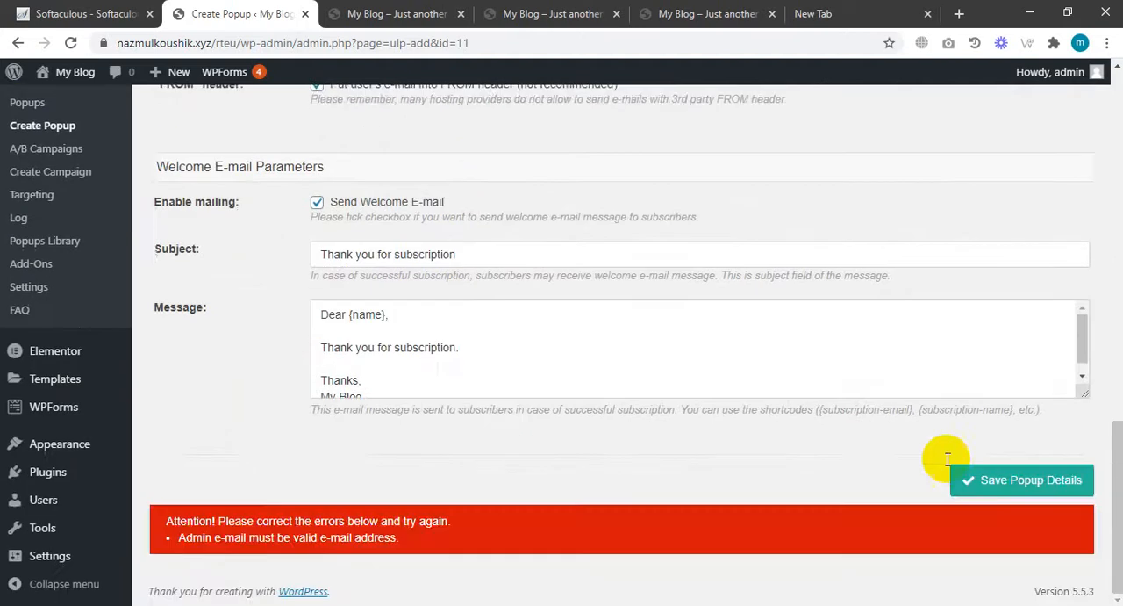
left_click(990, 496)
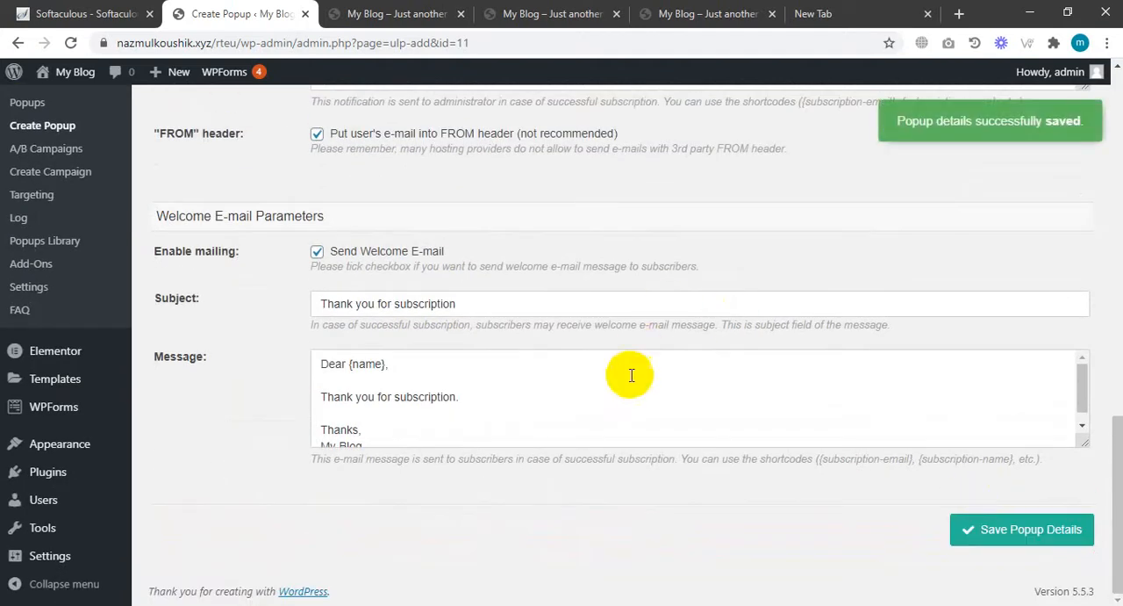
Switch to the popup's Integration settings and save the popup details.
scroll(627, 371, "up", 5)
scroll(528, 377, "up", 10)
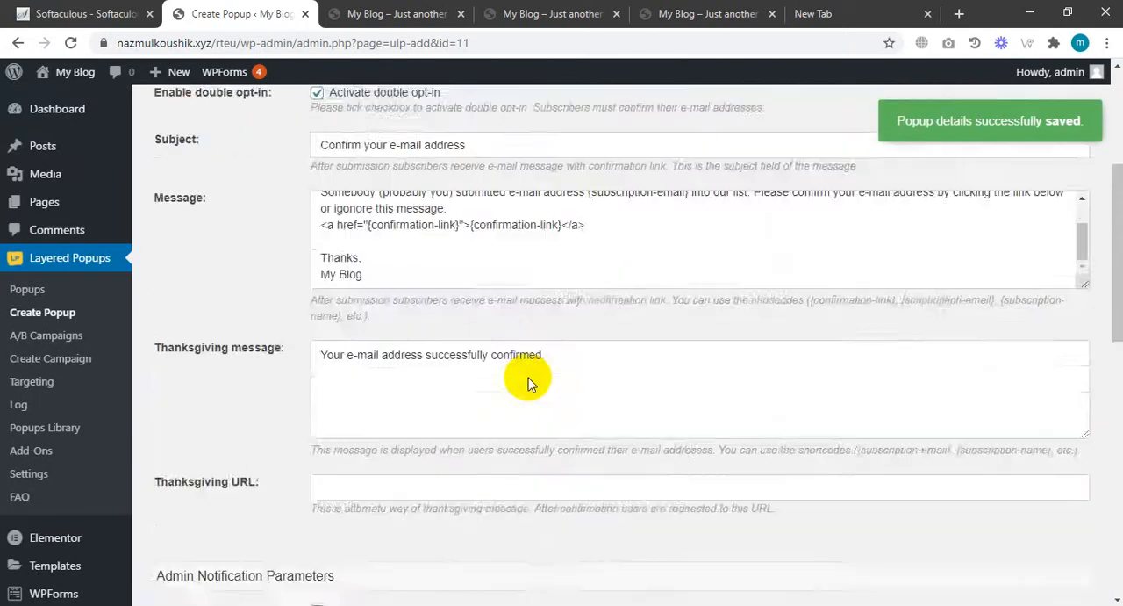
left_click(336, 282)
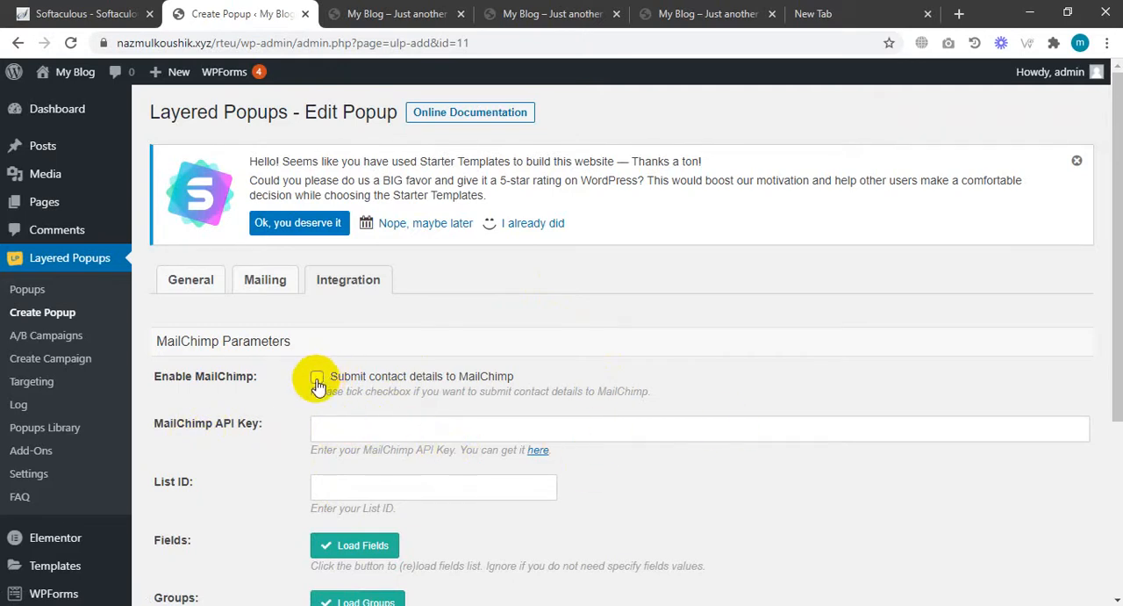
scroll(316, 369, "down", 1)
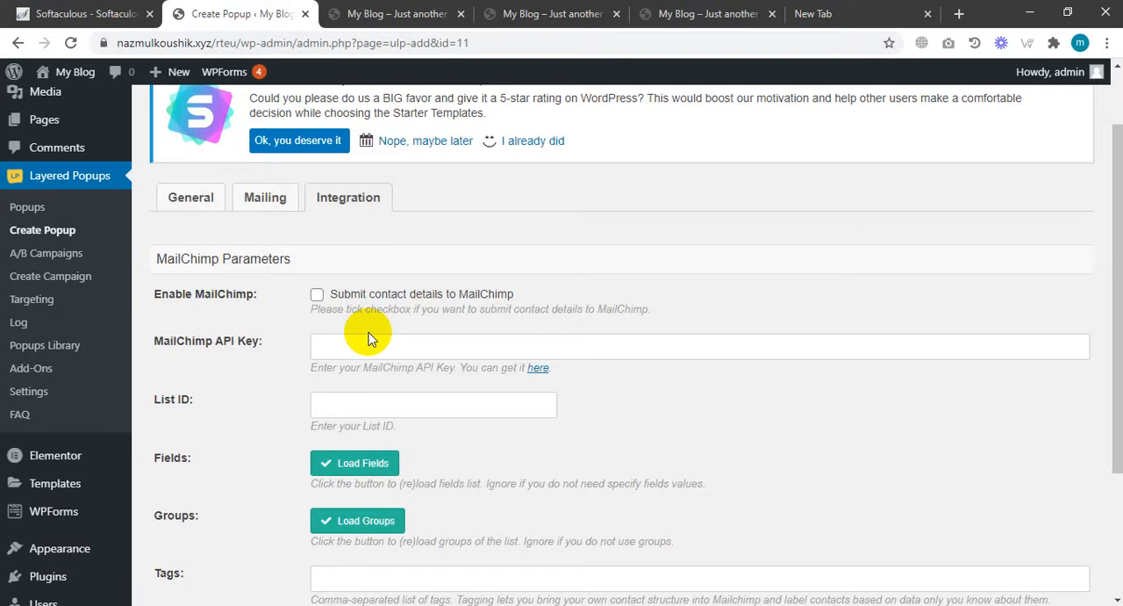
scroll(874, 529, "down", 3)
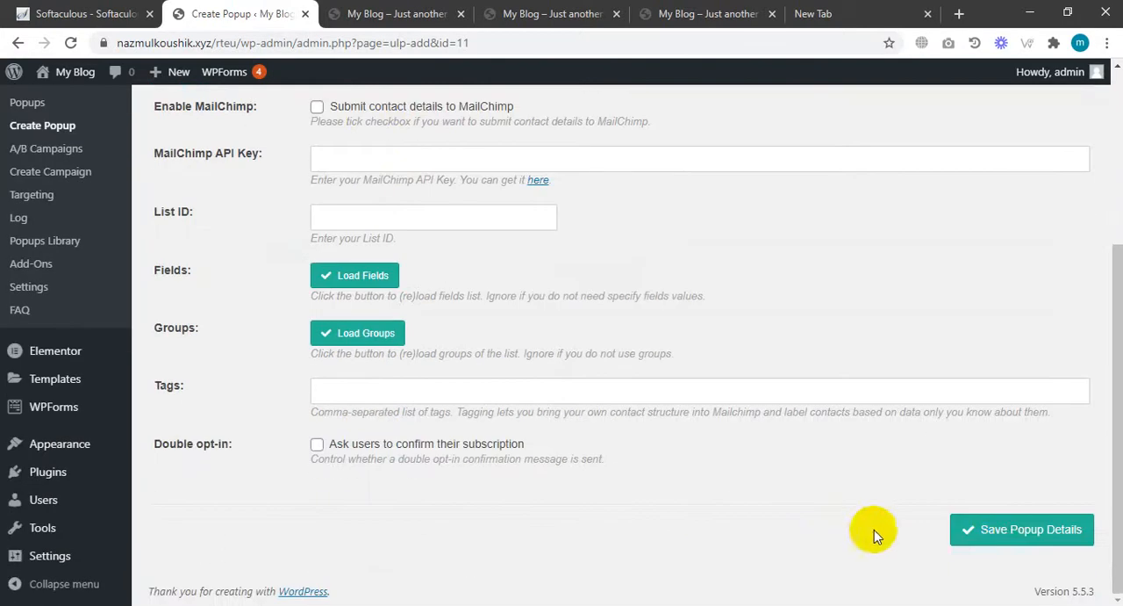
left_click(999, 531)
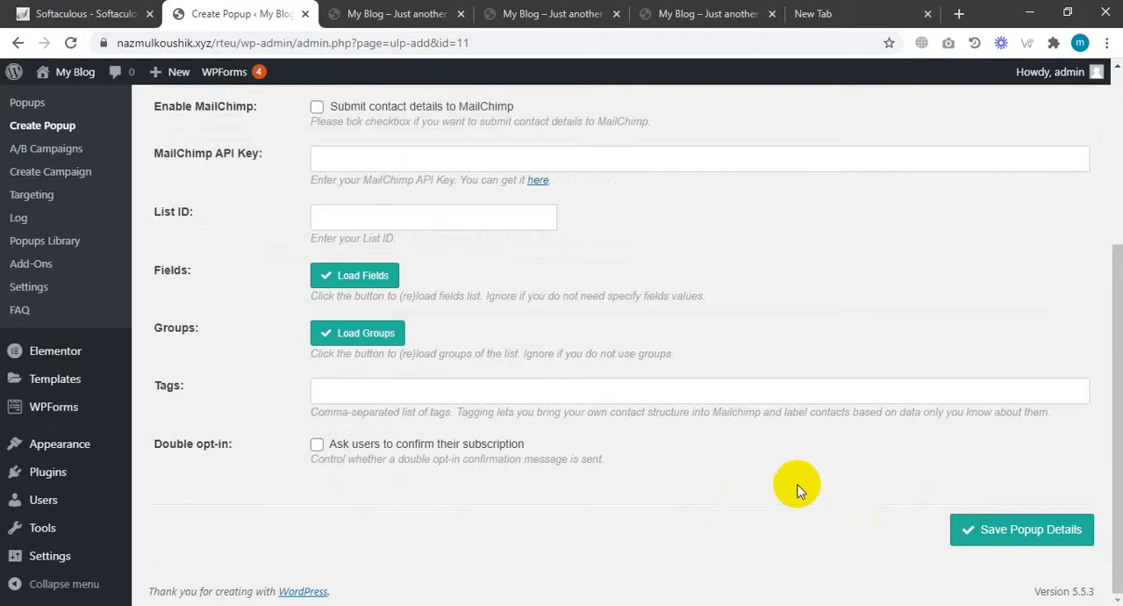
Open the Create Campaign page and review the popups available for a campaign.
scroll(790, 485, "up", 3)
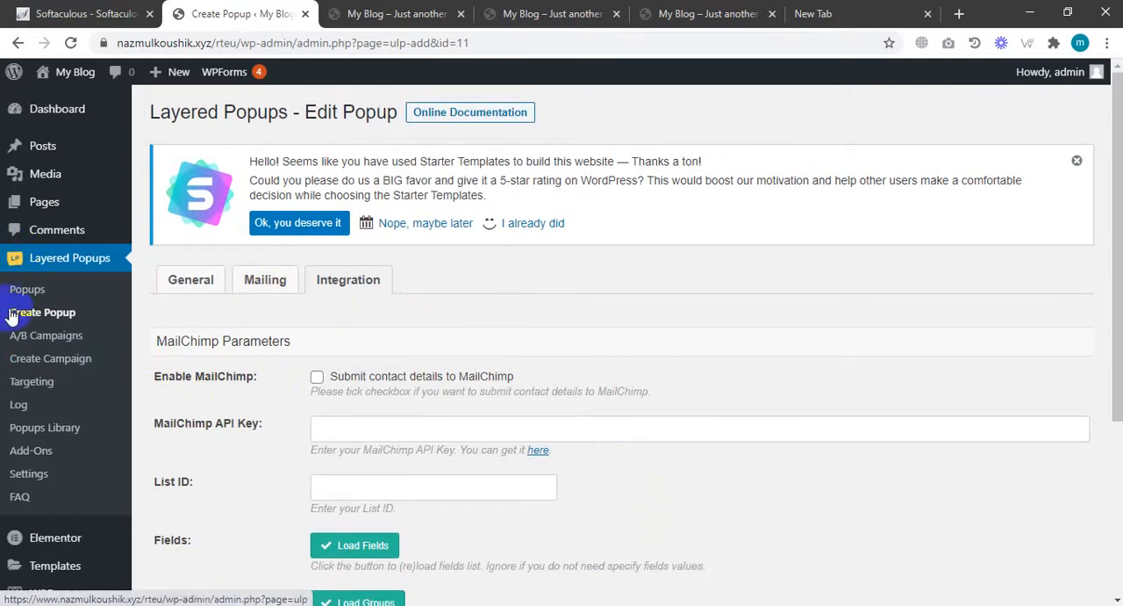
left_click(64, 367)
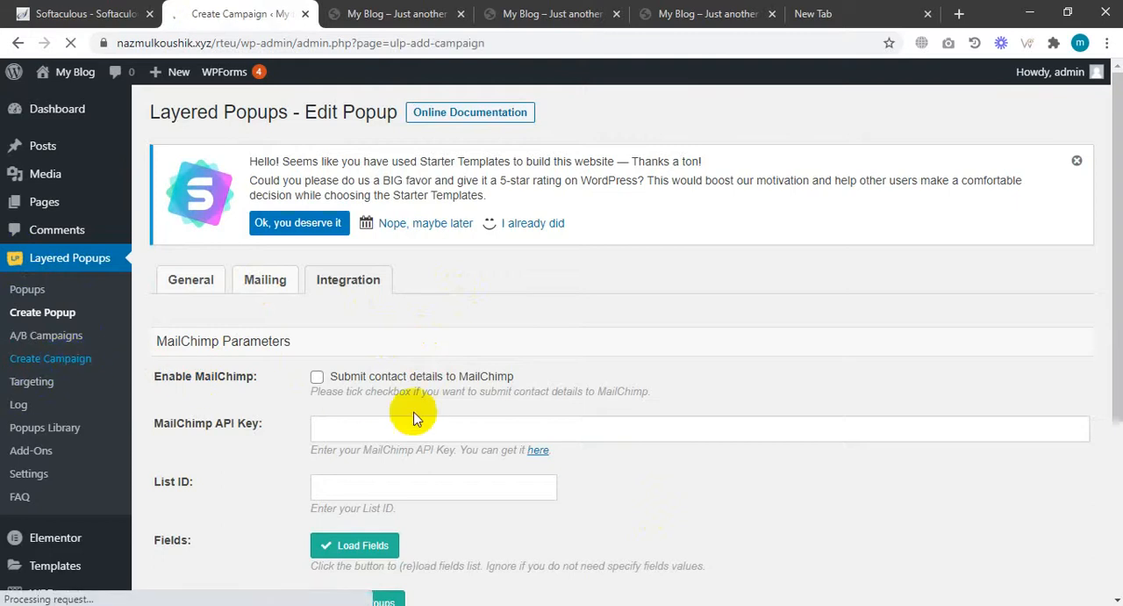
scroll(670, 239, "down", 3)
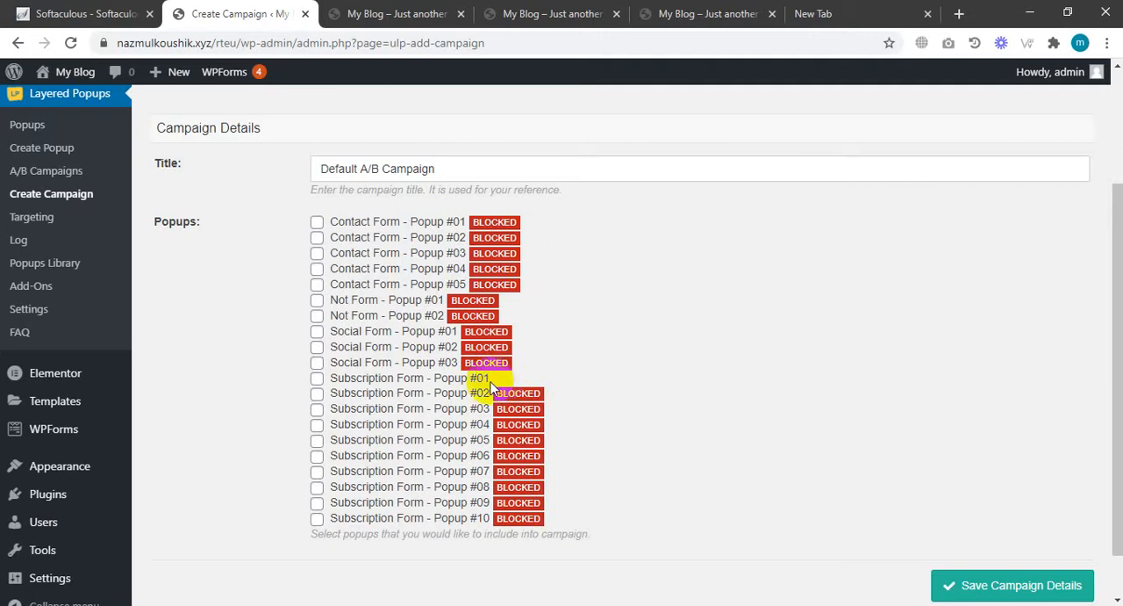
Go to Targeting and start creating a new OnScroll target.
left_click(35, 221)
left_click(33, 218)
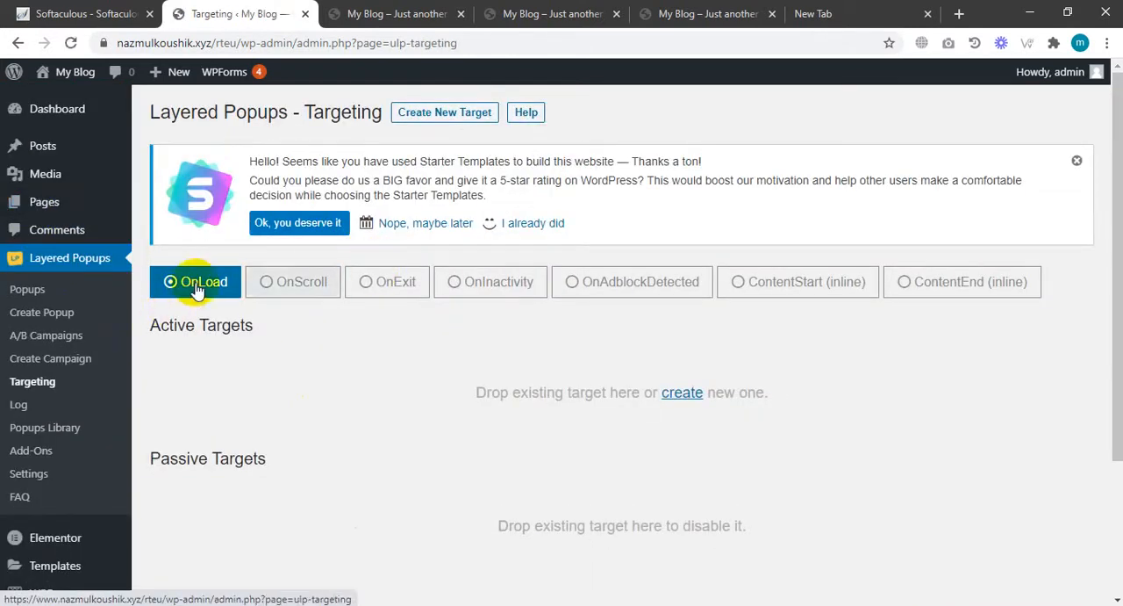
left_click(295, 289)
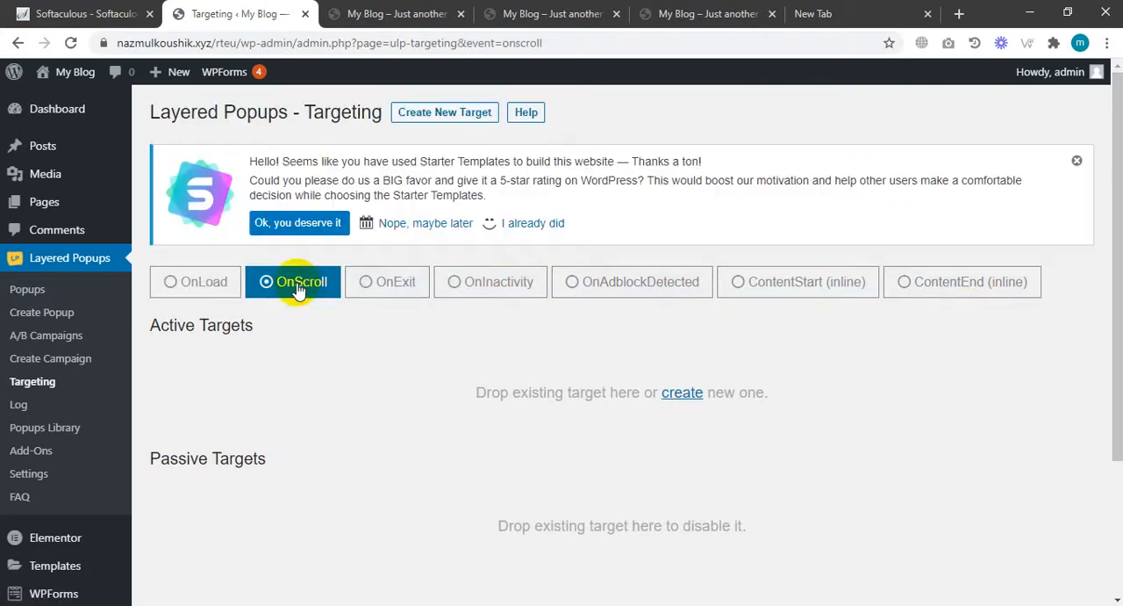
left_click(691, 402)
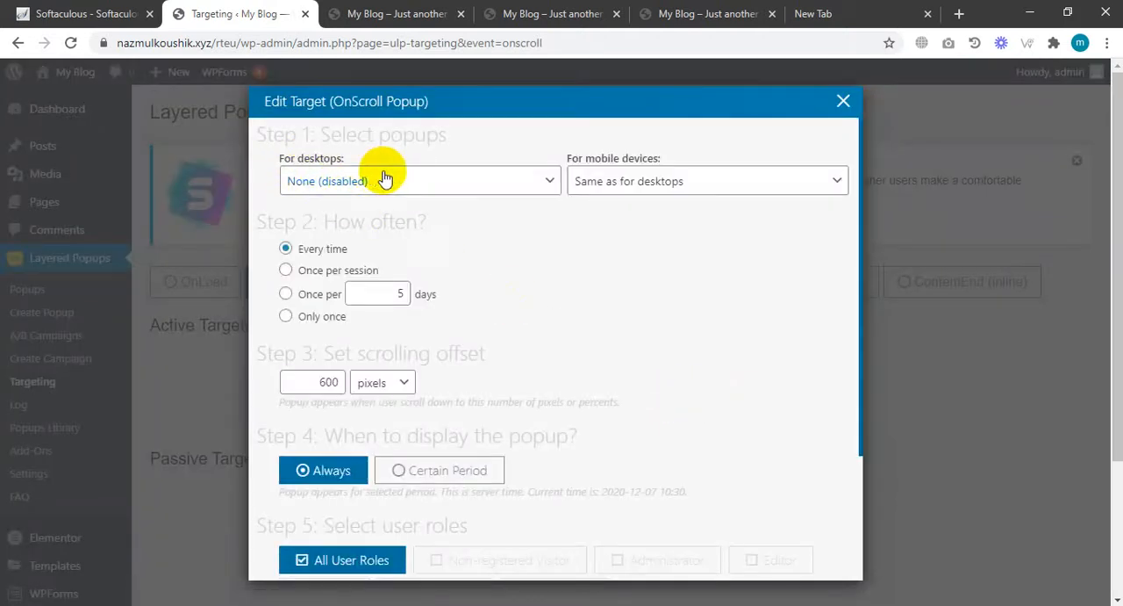
Choose Subscription Form - Popup #01 as the OnScroll popup for both desktops and mobile devices.
left_click(385, 178)
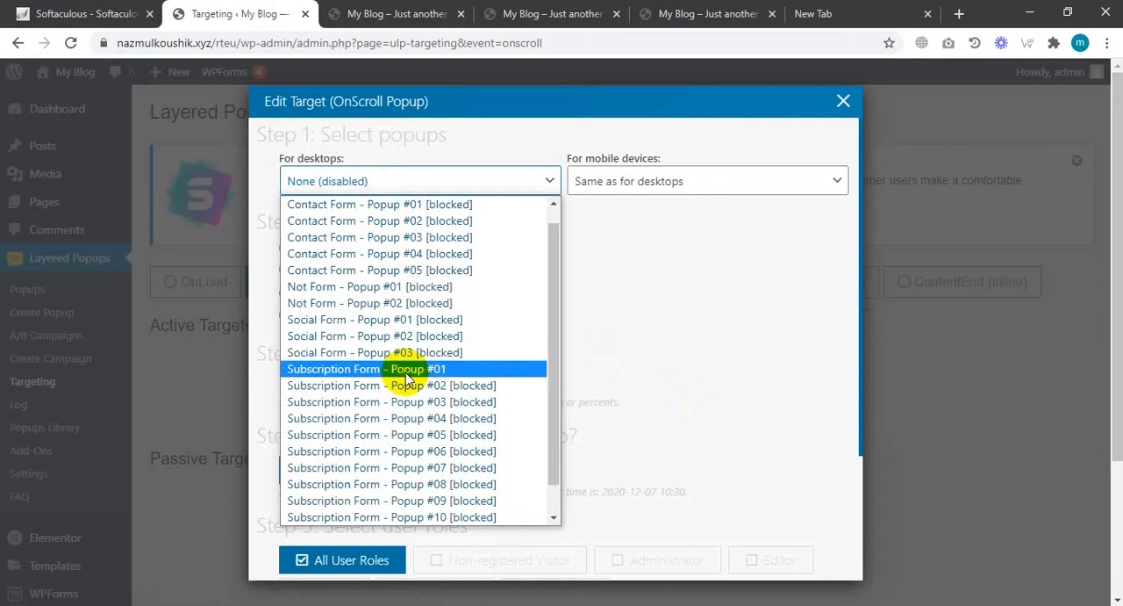
left_click(475, 374)
left_click(628, 181)
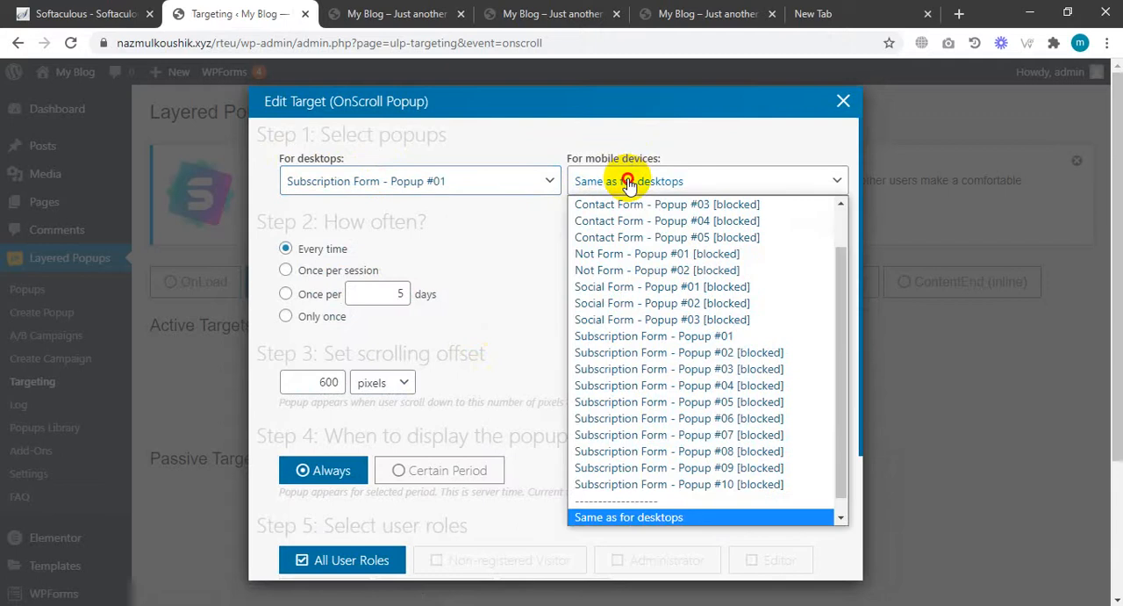
left_click(660, 335)
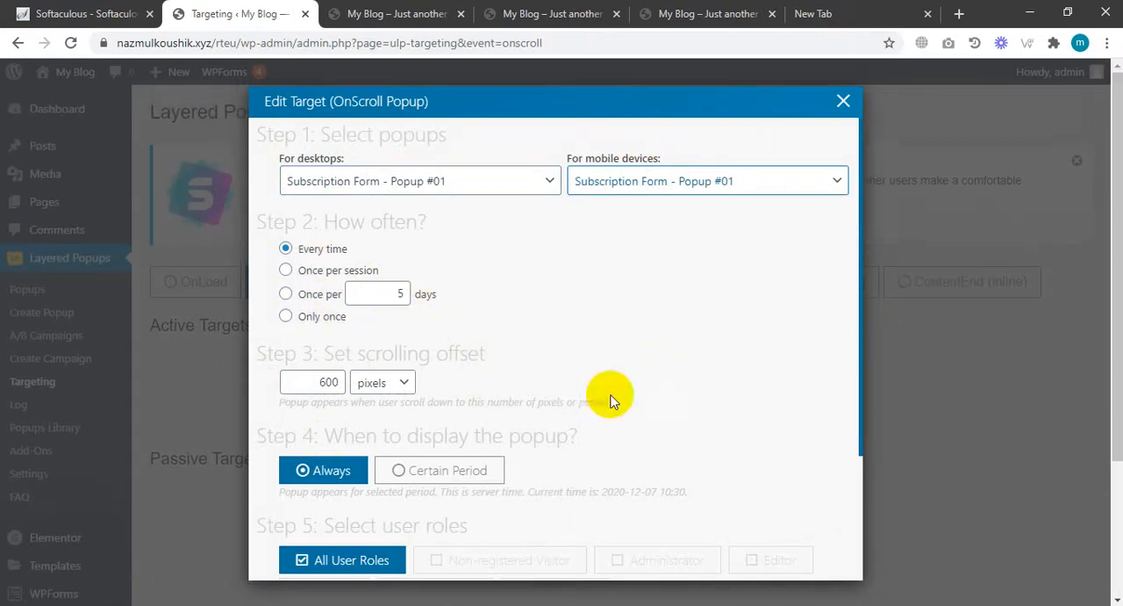
Keep the popup displayed Sitewide and save the OnScroll target.
scroll(389, 391, "down", 2)
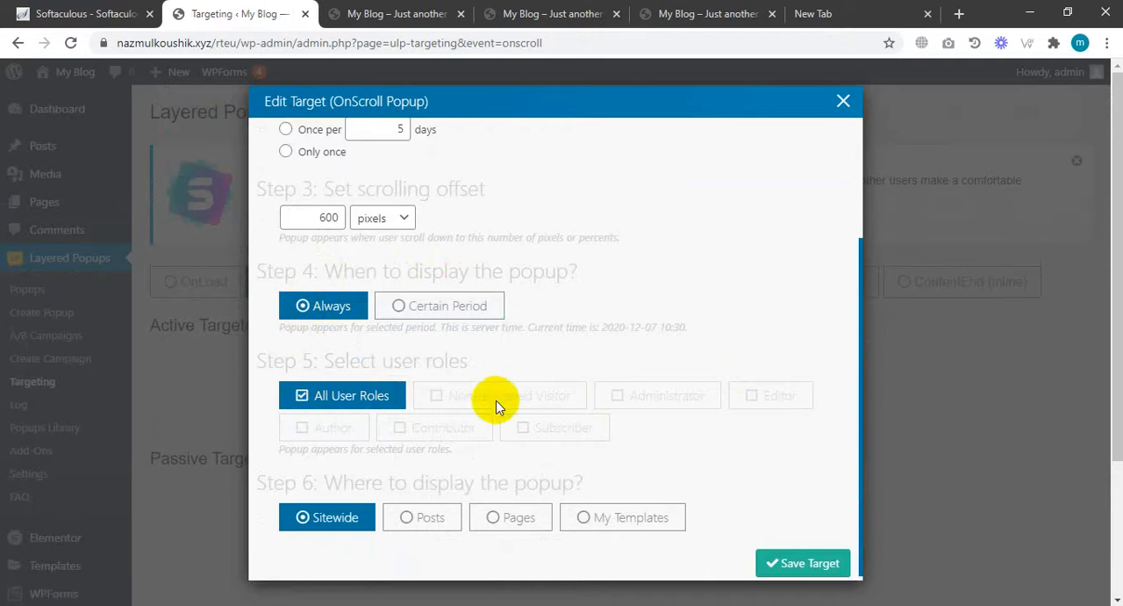
scroll(351, 523, "down", 1)
scroll(343, 531, "down", 2)
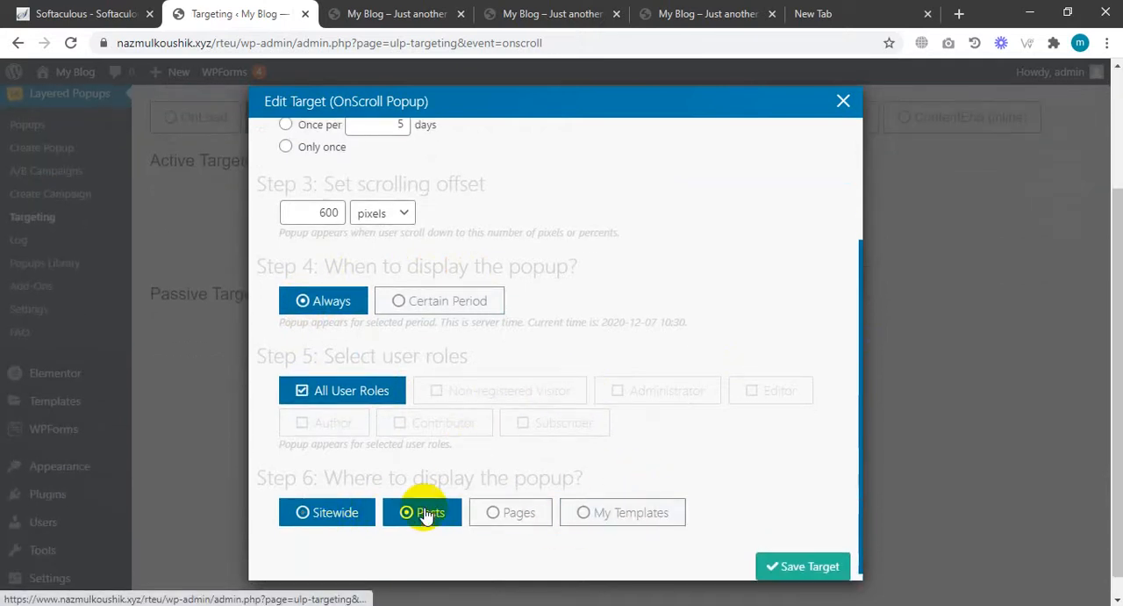
left_click(410, 514)
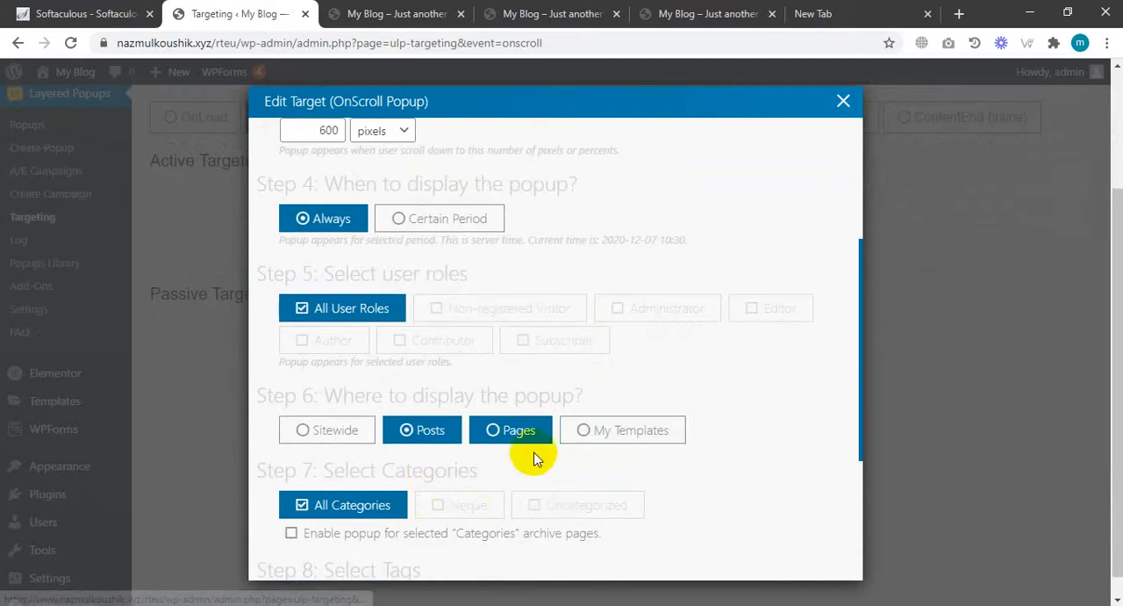
left_click(511, 431)
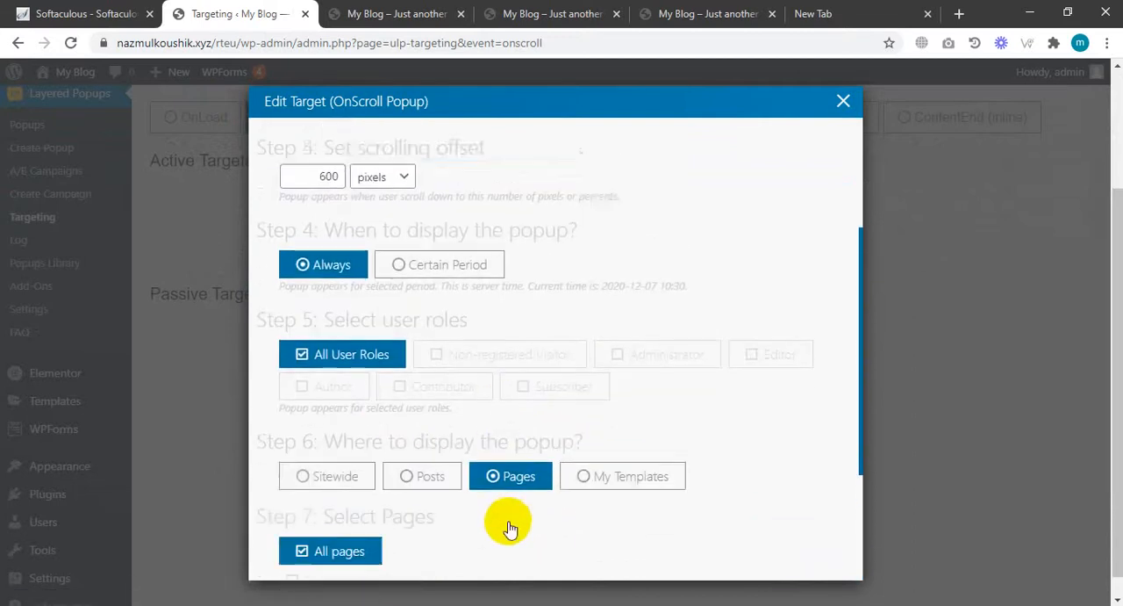
scroll(570, 422, "down", 1)
scroll(317, 400, "down", 1)
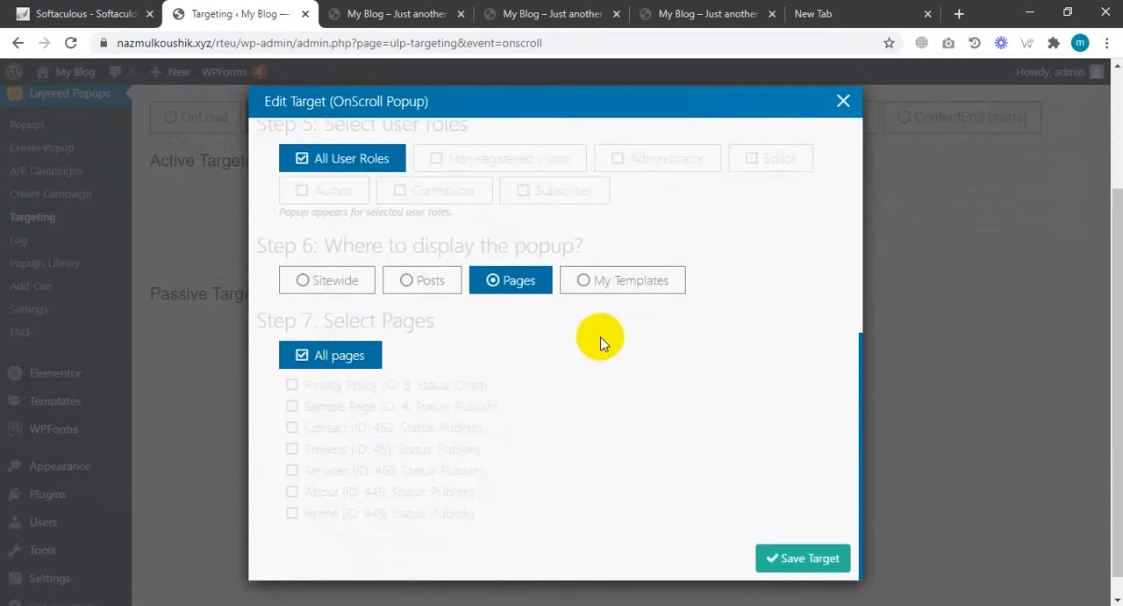
left_click(298, 281)
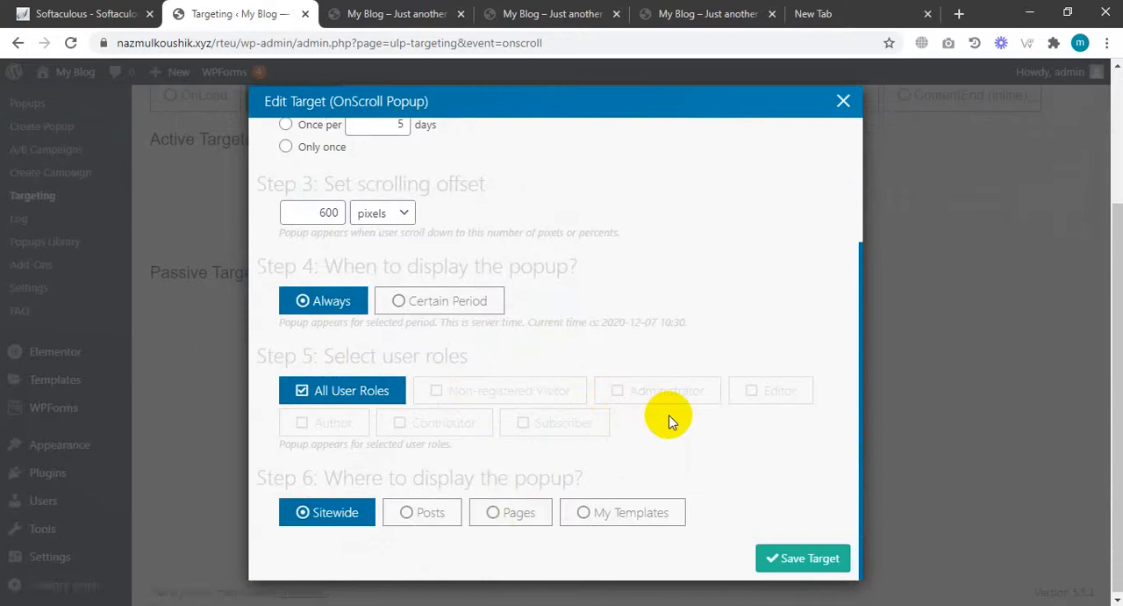
left_click(816, 567)
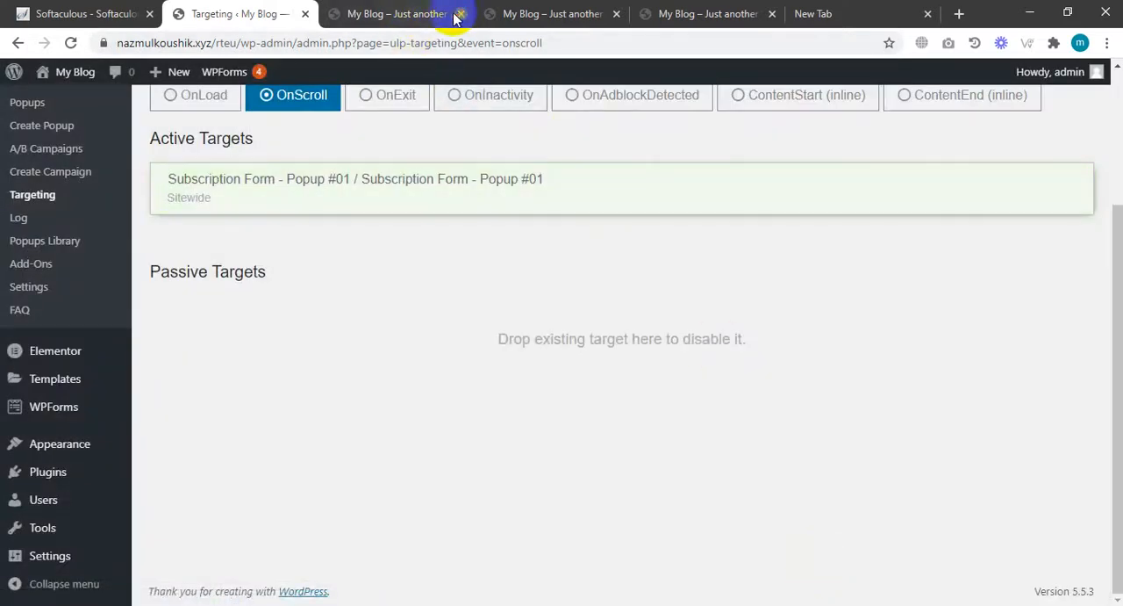
Open the site's front end in a new tab.
left_click(460, 16)
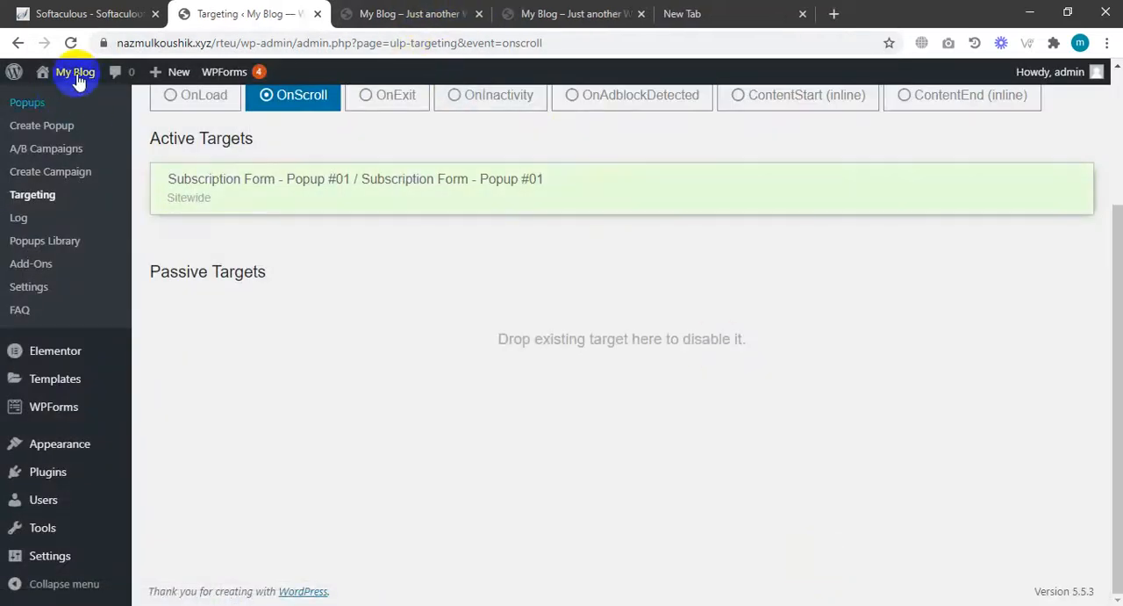
mouse_move(75, 74)
right_click(67, 95)
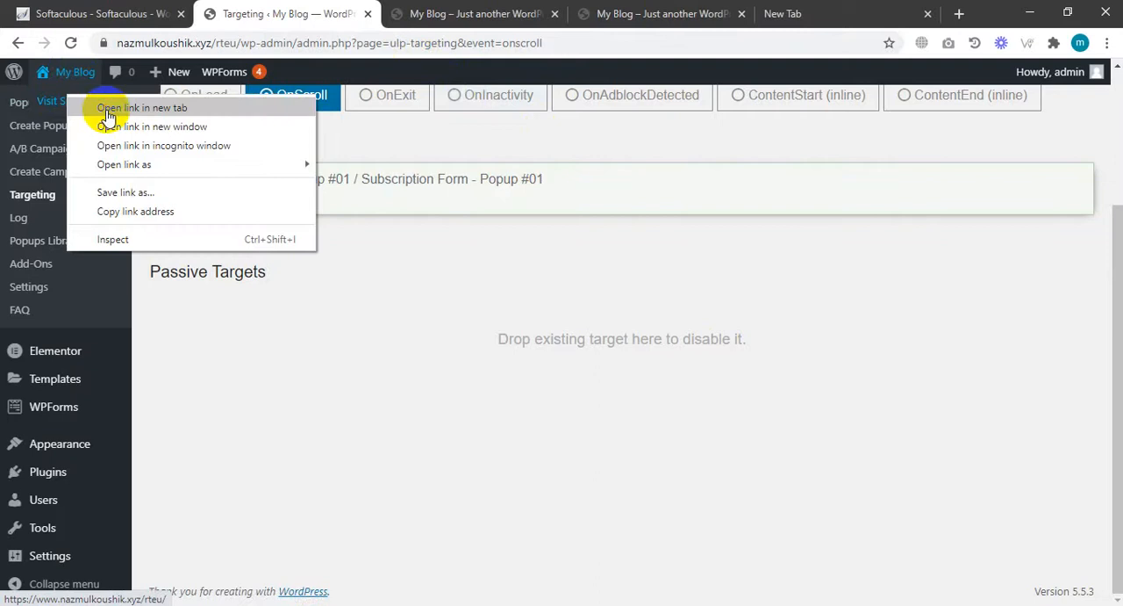
left_click(108, 108)
left_click(390, 15)
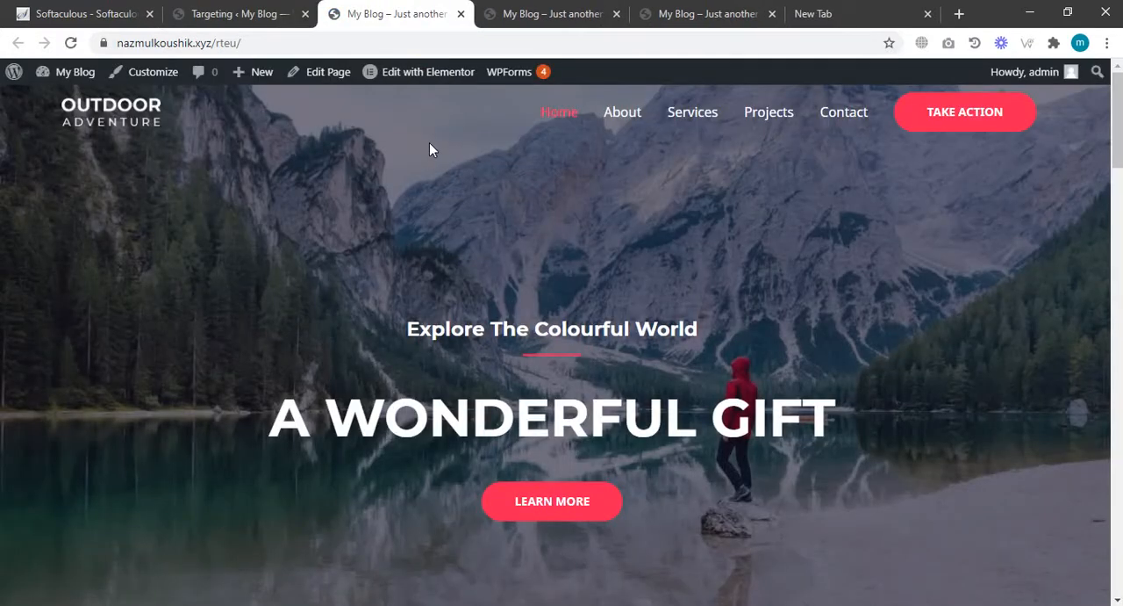
Scroll down the home page to trigger the subscription popup, close it, and return to the top.
scroll(430, 149, "down", 7)
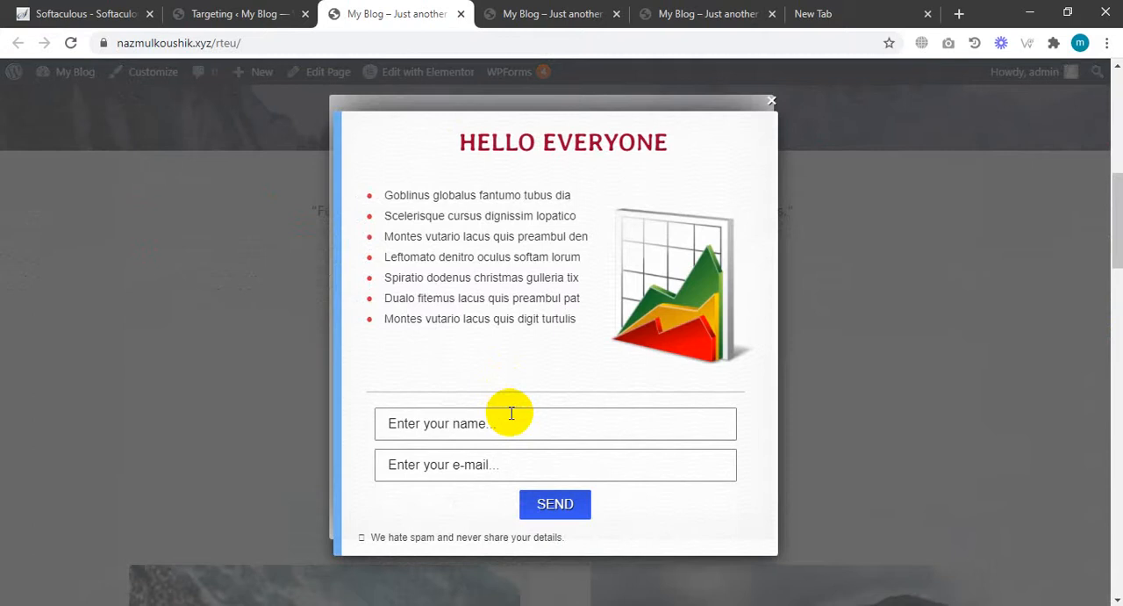
scroll(511, 413, "down", 8)
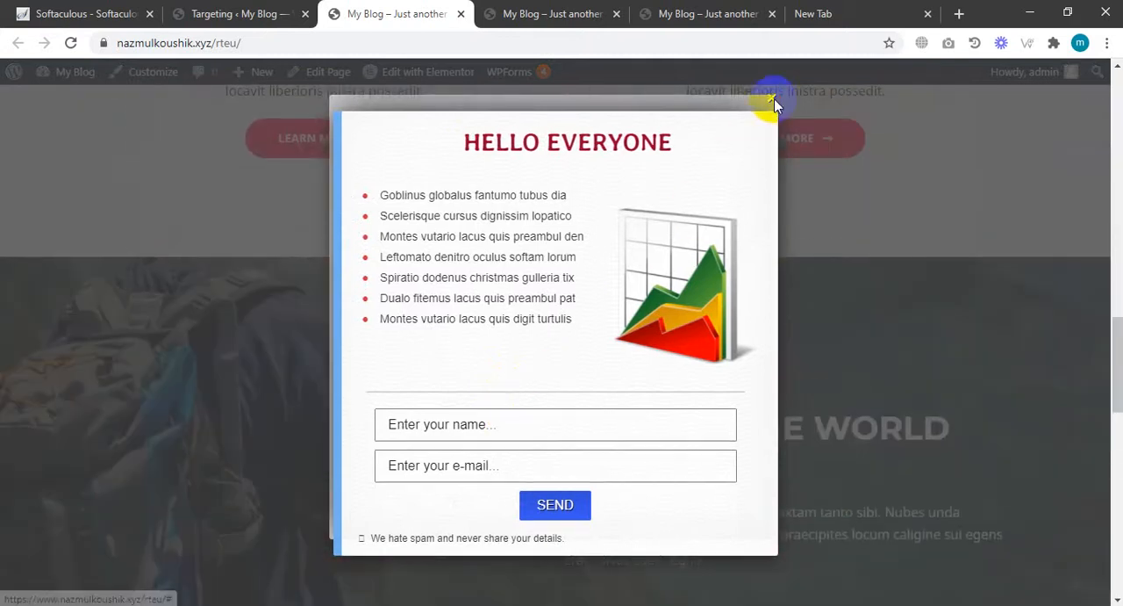
left_click(773, 101)
scroll(813, 367, "down", 9)
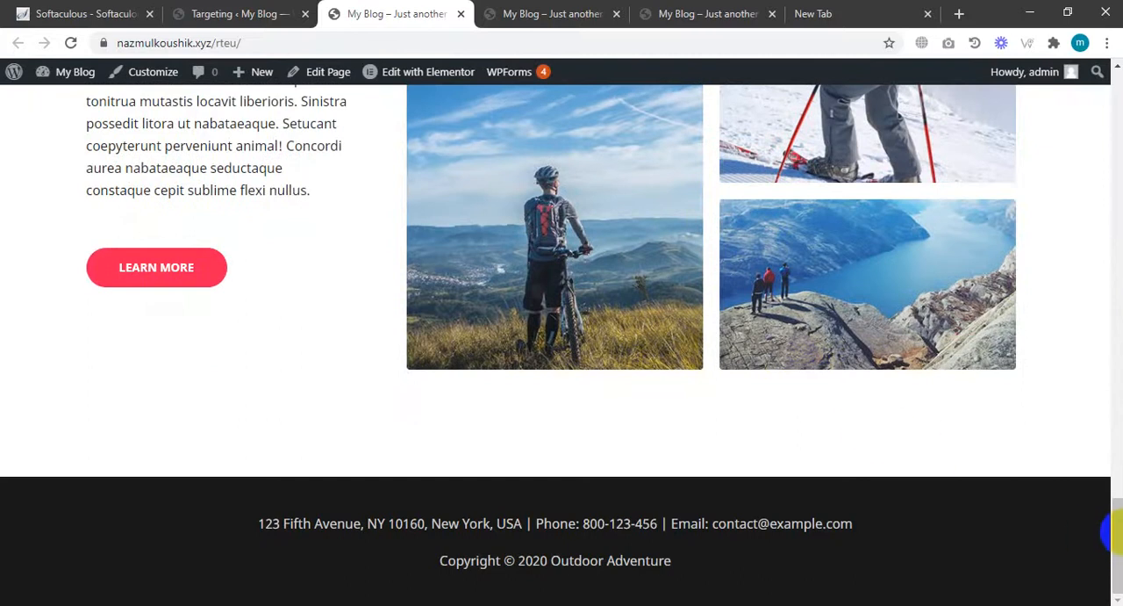
scroll(547, 327, "up", 7)
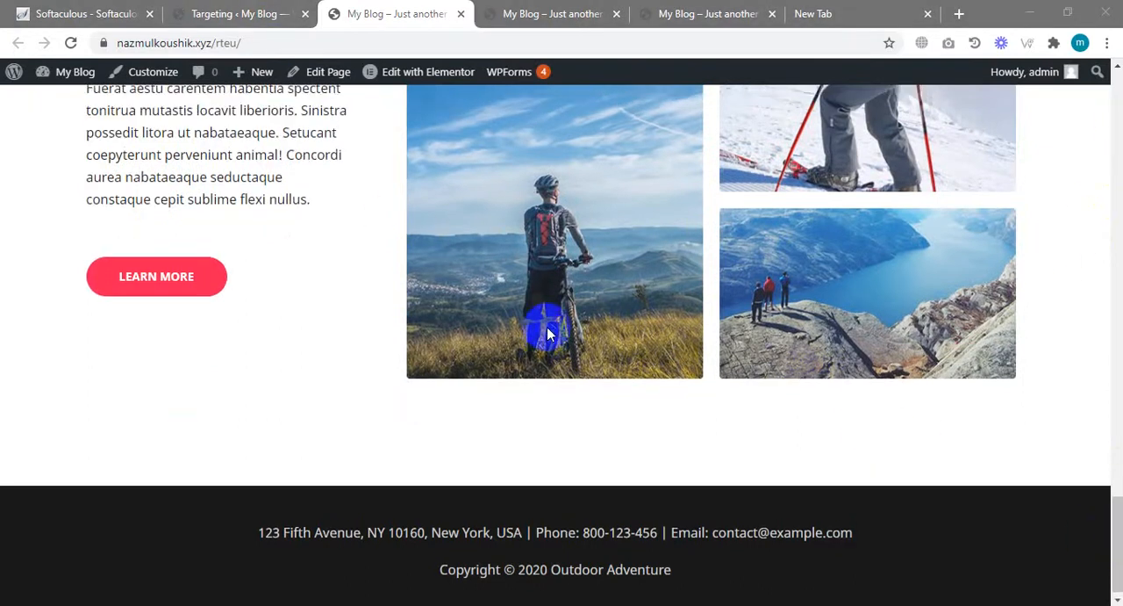
left_click_drag(1117, 453, 1114, 112)
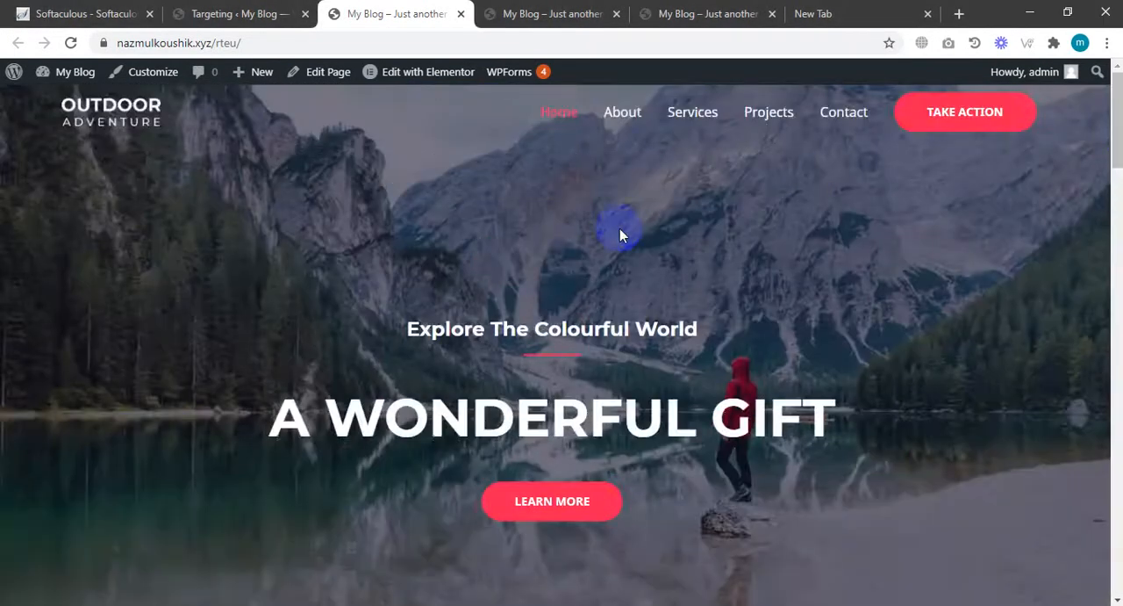
Open the About page, scroll until the popup appears, and close it.
left_click(619, 121)
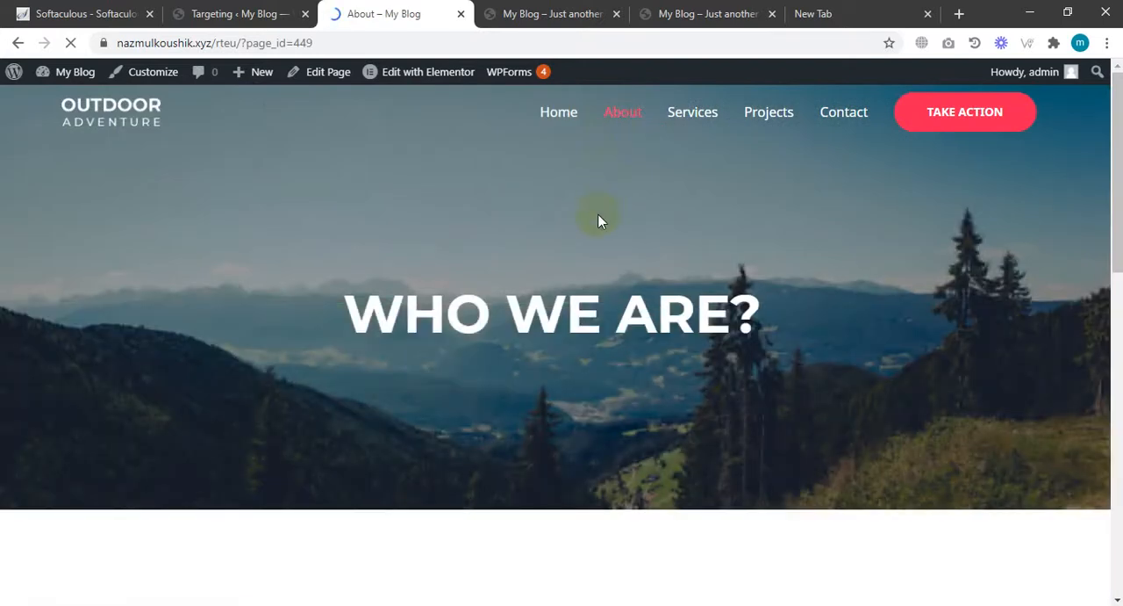
scroll(597, 215, "down", 7)
left_click(592, 223)
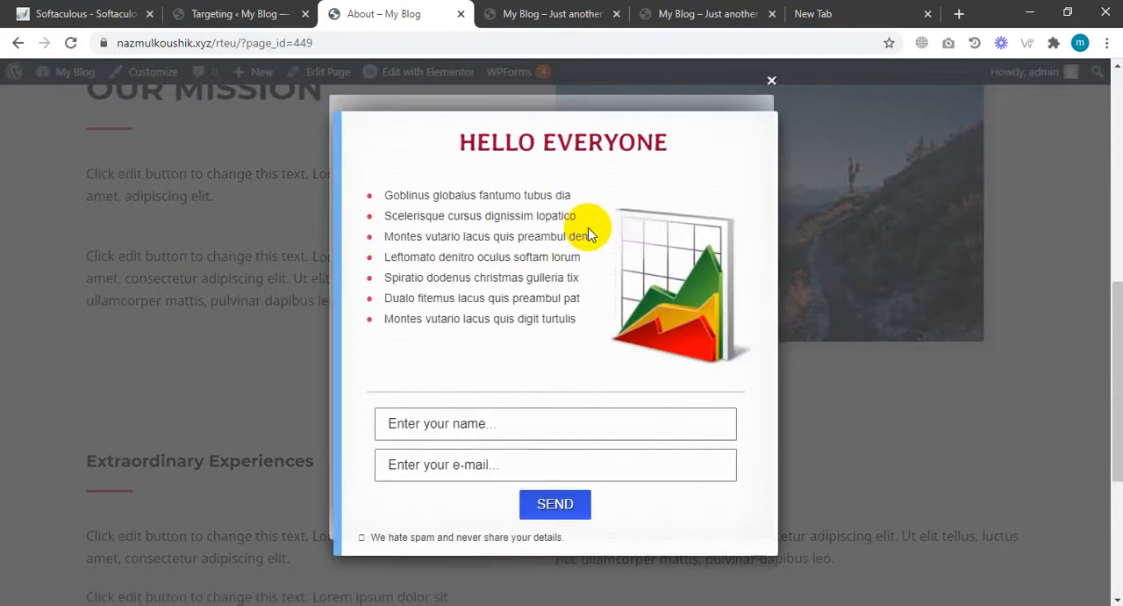
scroll(590, 234, "down", 3)
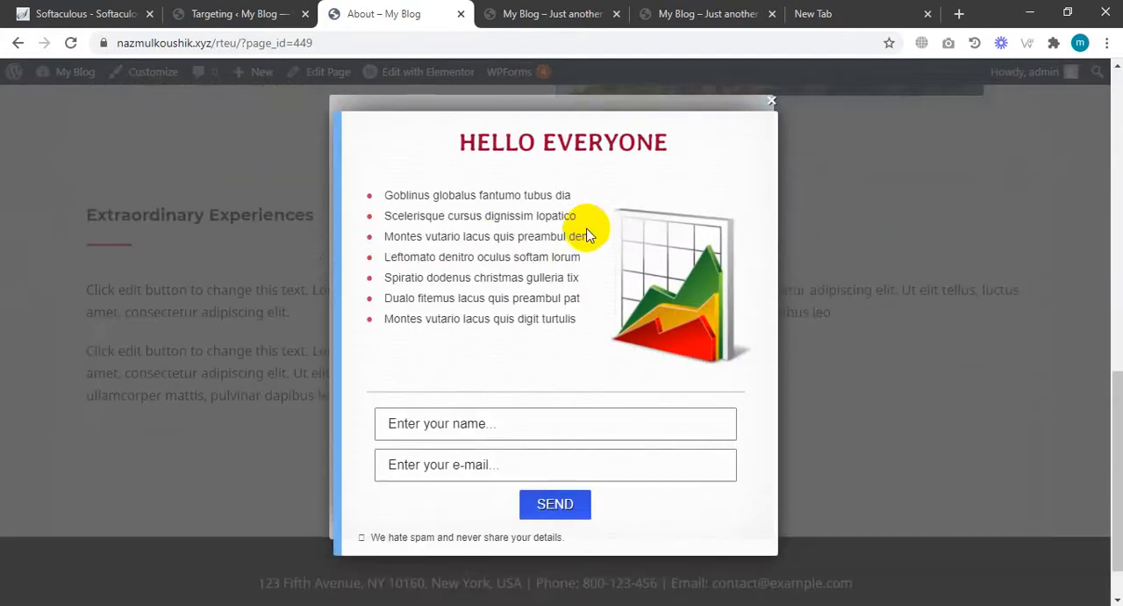
left_click(771, 105)
Return to the admin tab and go to the WordPress Dashboard.
left_click(740, 14)
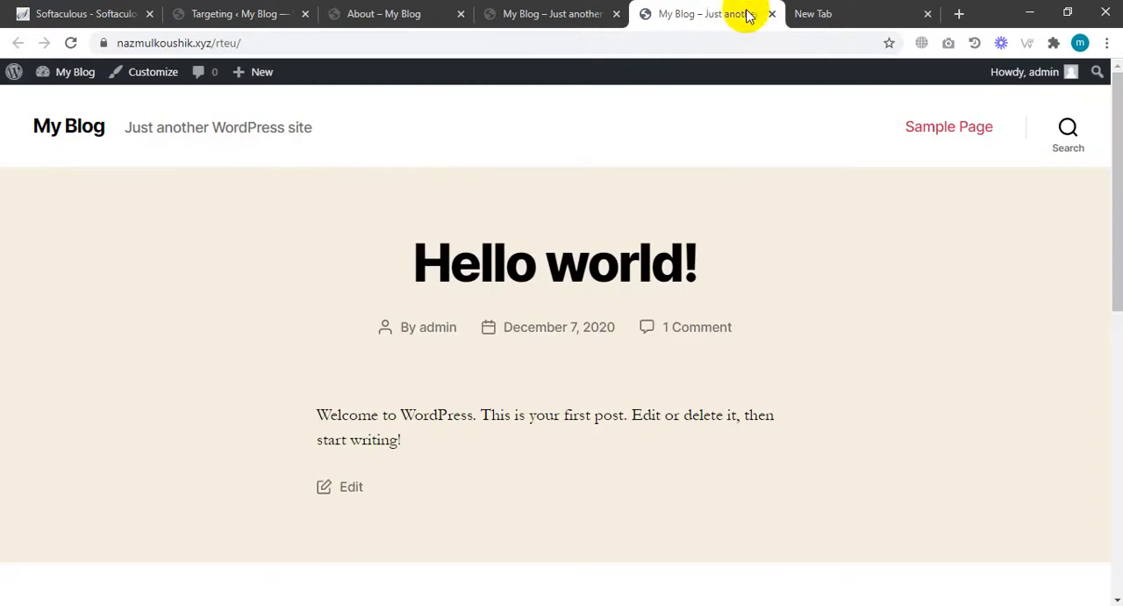
left_click(412, 9)
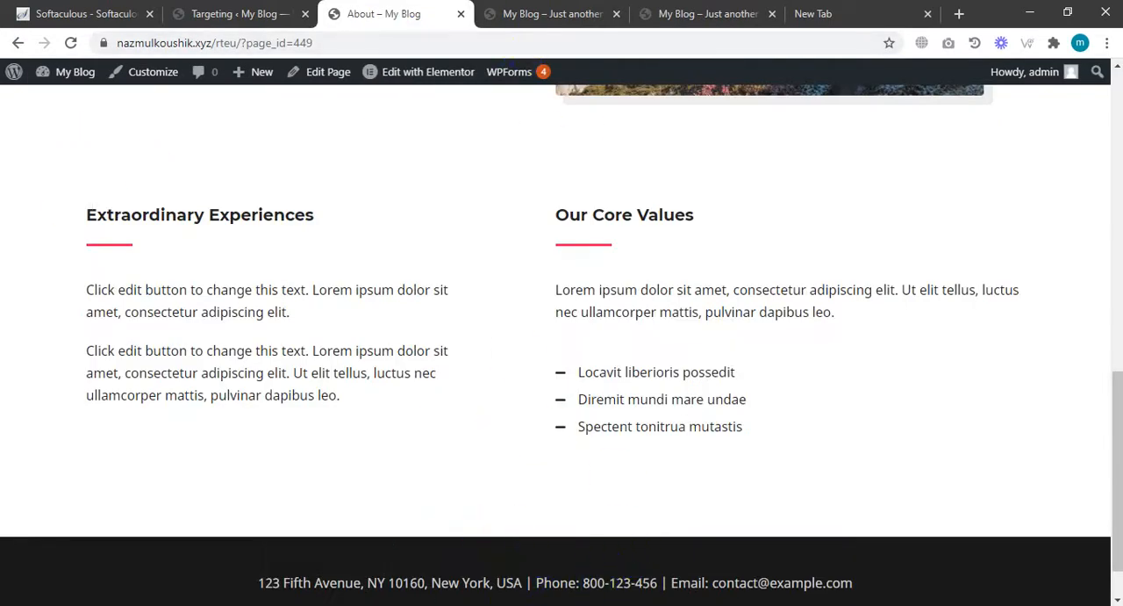
left_click(183, 11)
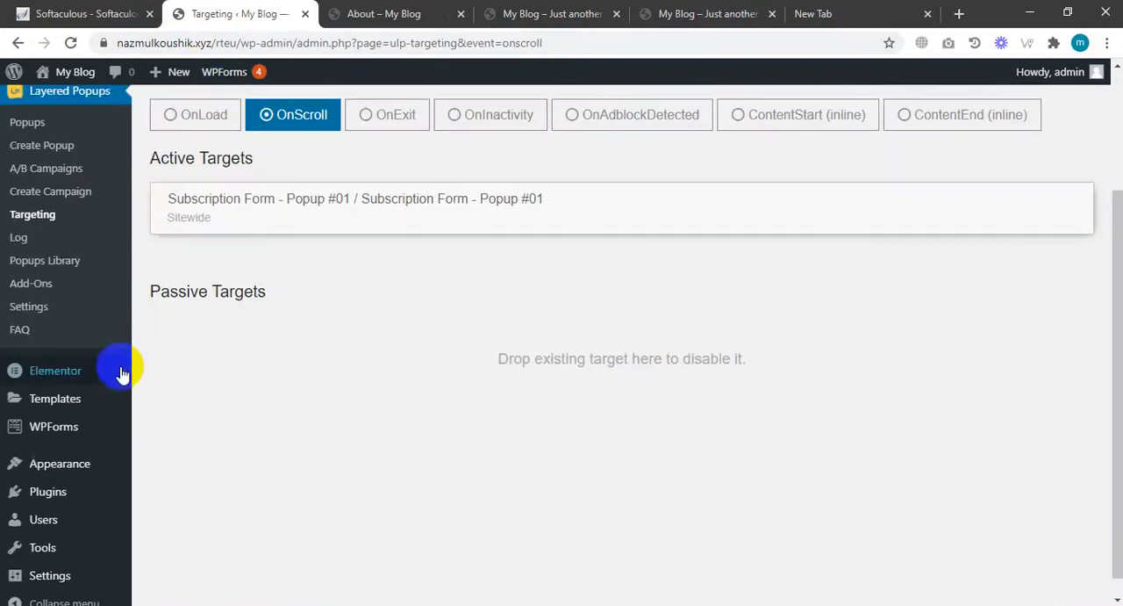
scroll(120, 355, "up", 3)
mouse_move(53, 108)
left_click(160, 114)
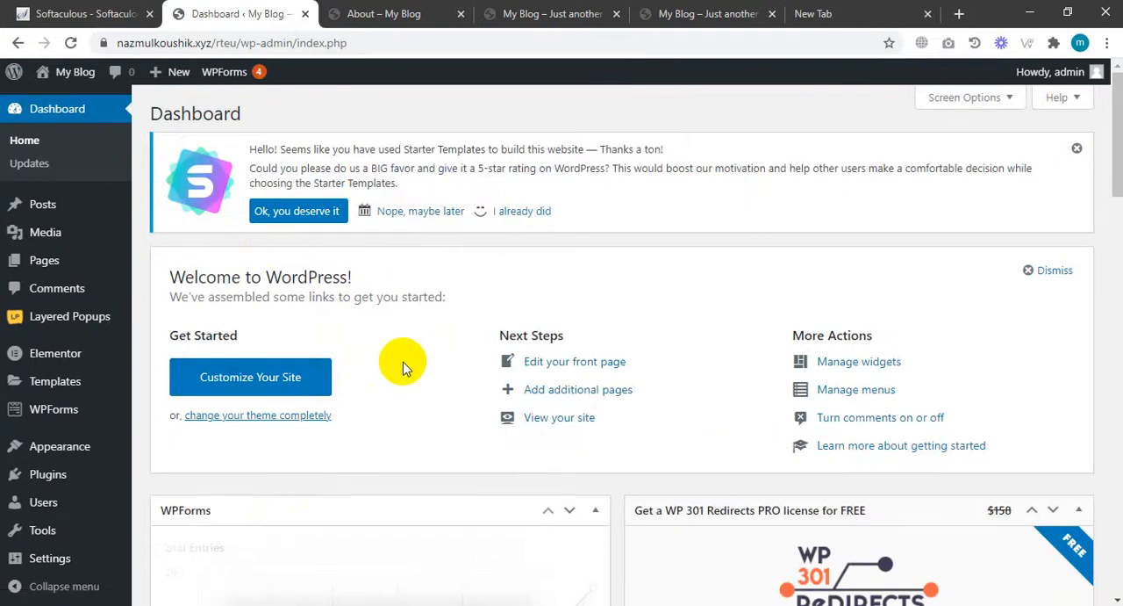
Go to Add New Plugins and search for coming soon plugins.
mouse_move(101, 316)
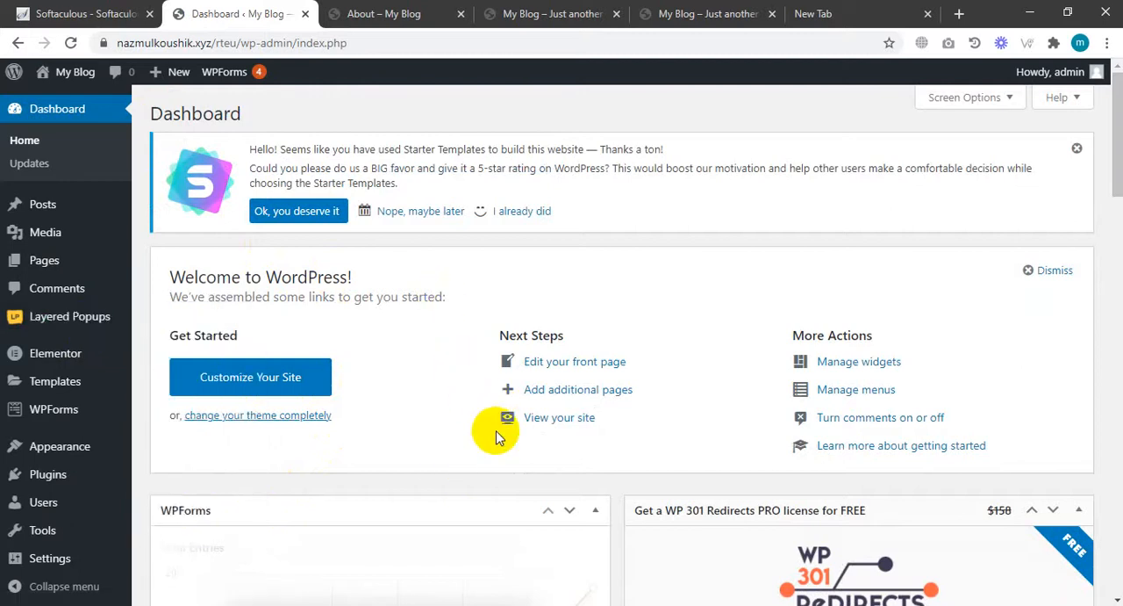
scroll(496, 434, "down", 6)
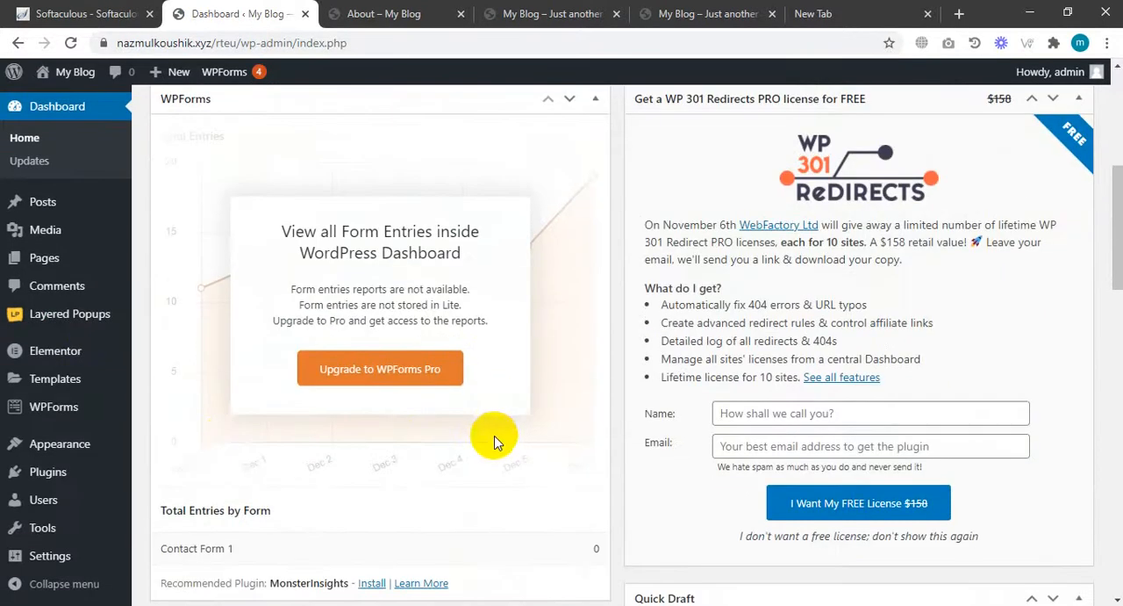
mouse_move(55, 474)
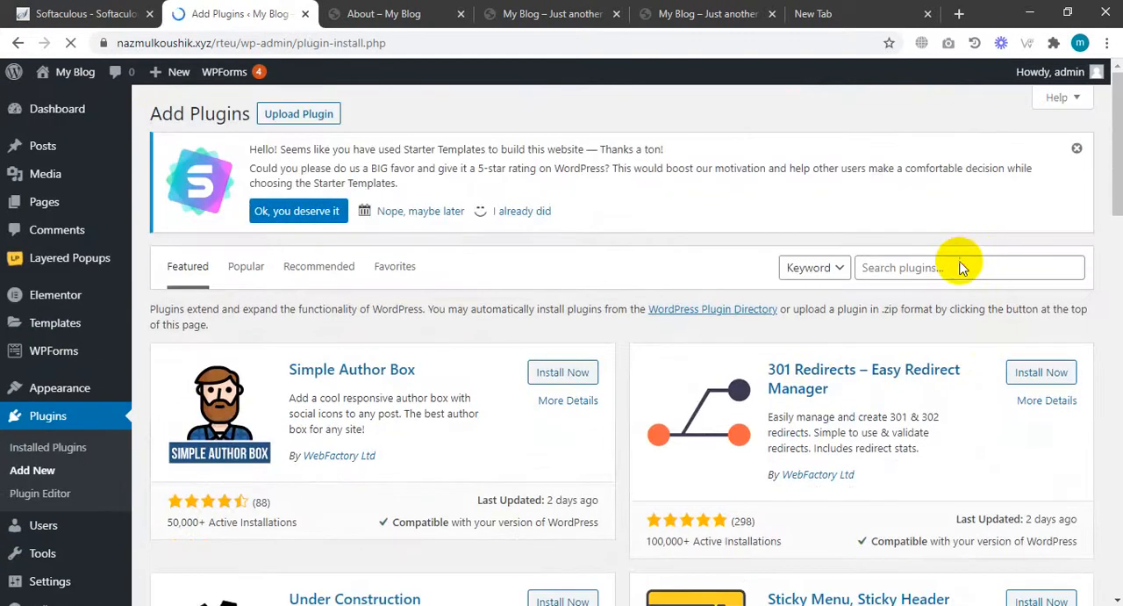
left_click(963, 268)
left_click(925, 325)
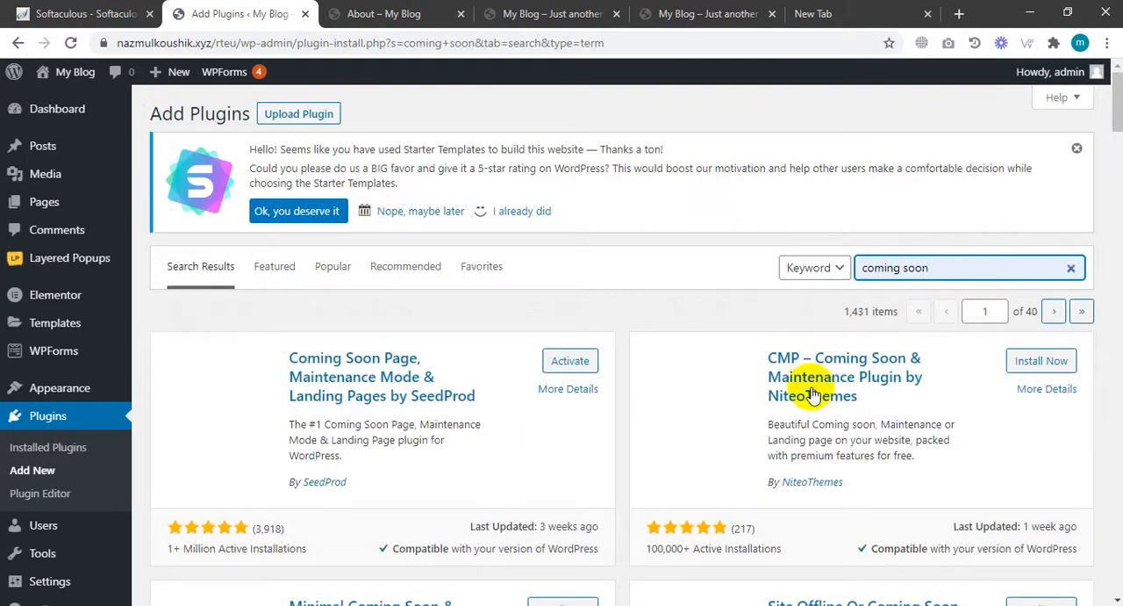
Activate the Coming Soon Page, Maintenance Mode & Landing Pages by SeedProd plugin and review its welcome page.
scroll(755, 419, "down", 4)
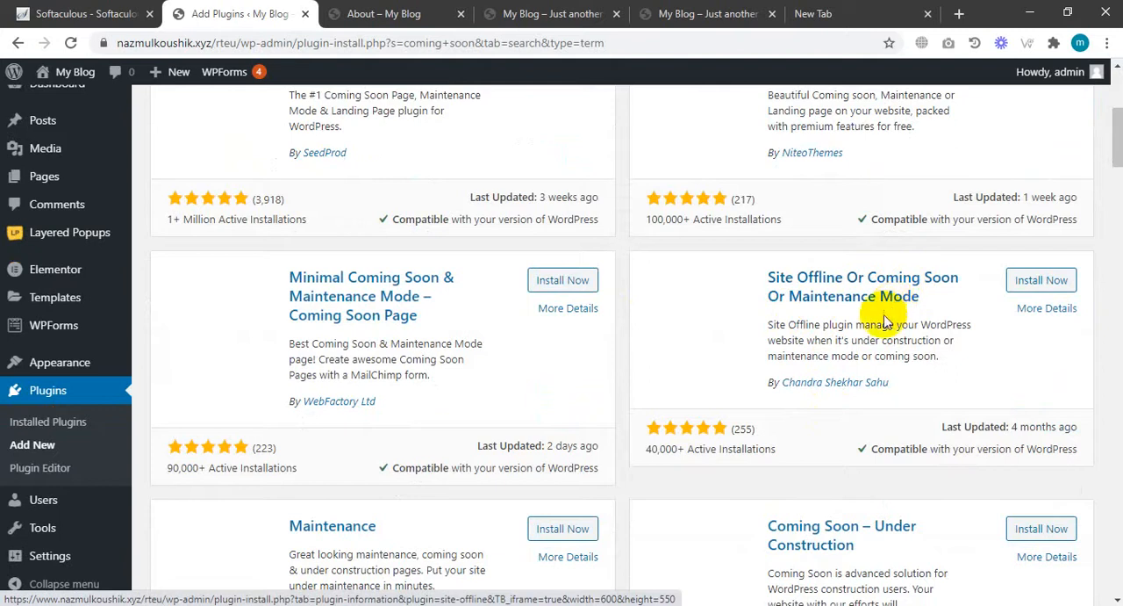
scroll(887, 322, "down", 3)
scroll(933, 271, "up", 3)
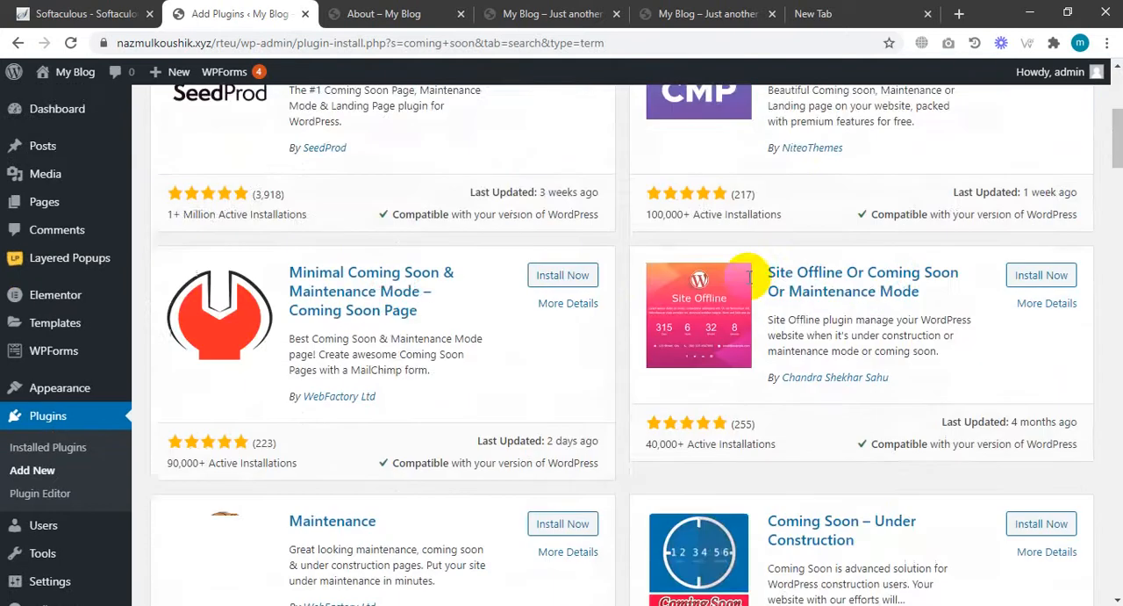
scroll(770, 421, "up", 3)
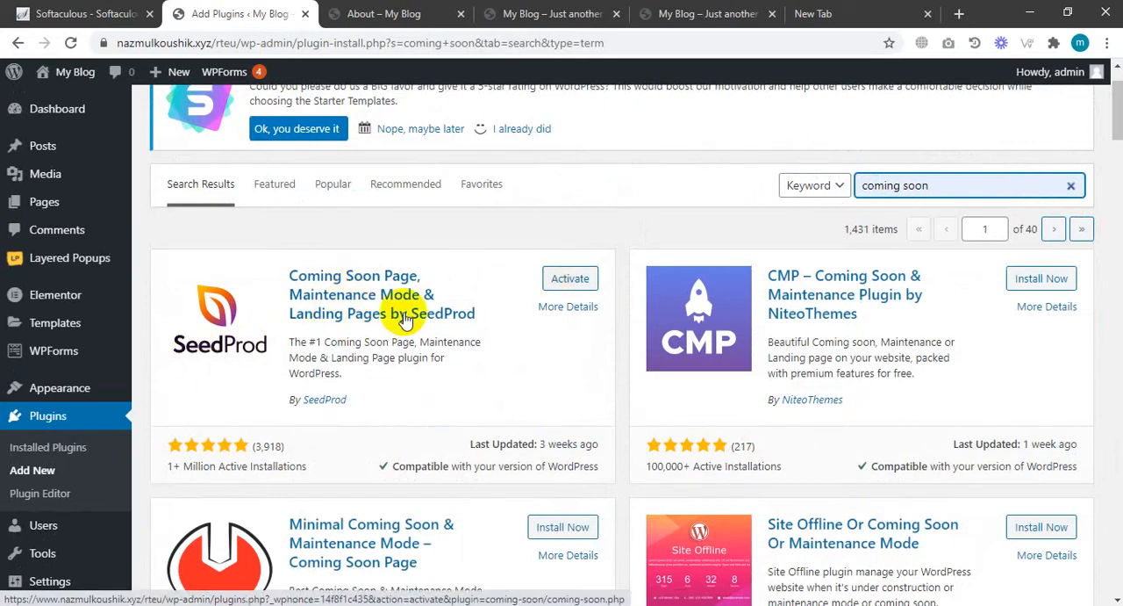
left_click(567, 281)
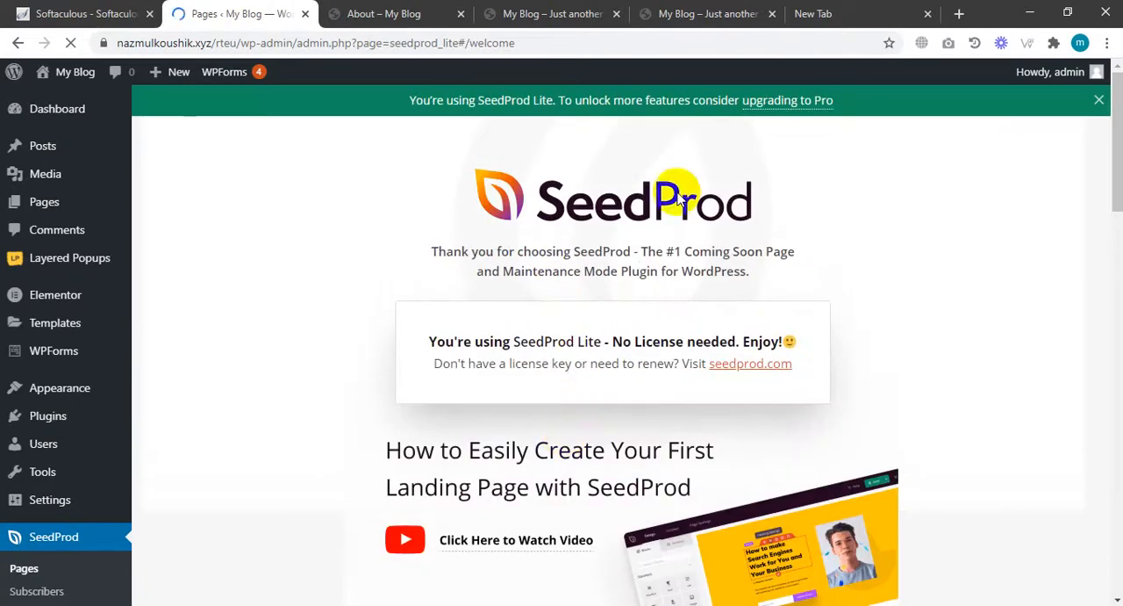
scroll(682, 251, "down", 10)
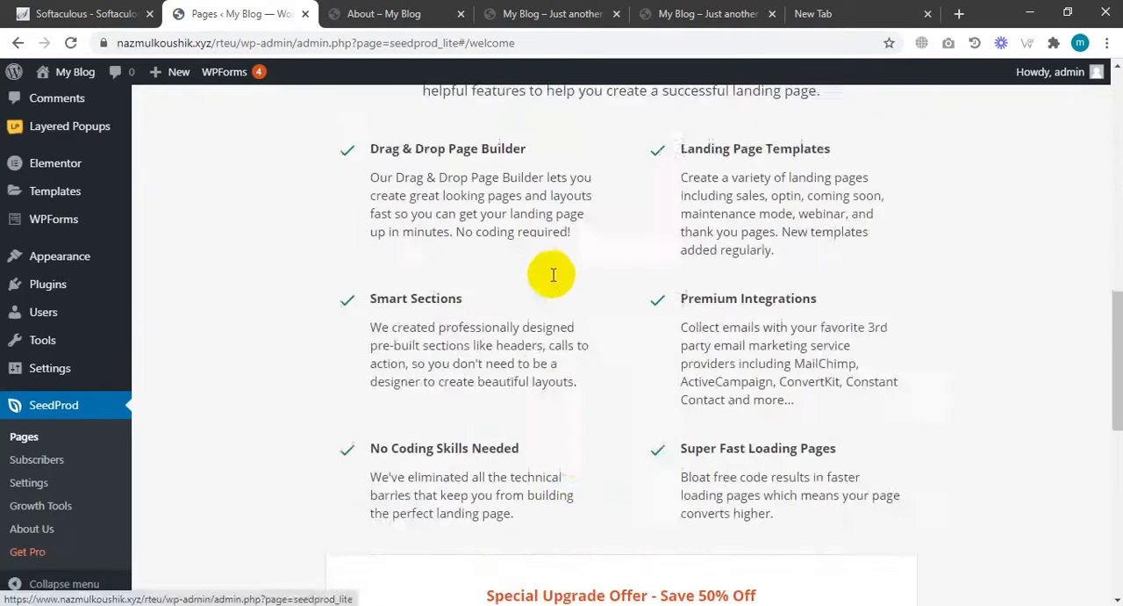
scroll(571, 305, "down", 6)
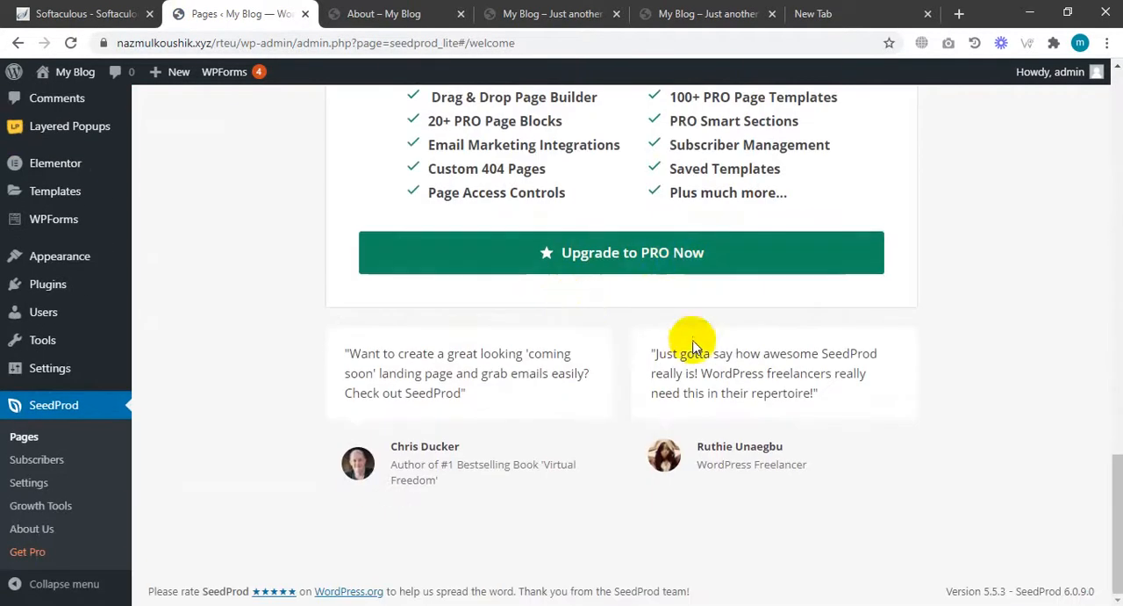
Go to the SeedProd Pages screen in the admin.
left_click_drag(1117, 508, 1117, 84)
mouse_move(1054, 72)
left_click(1093, 102)
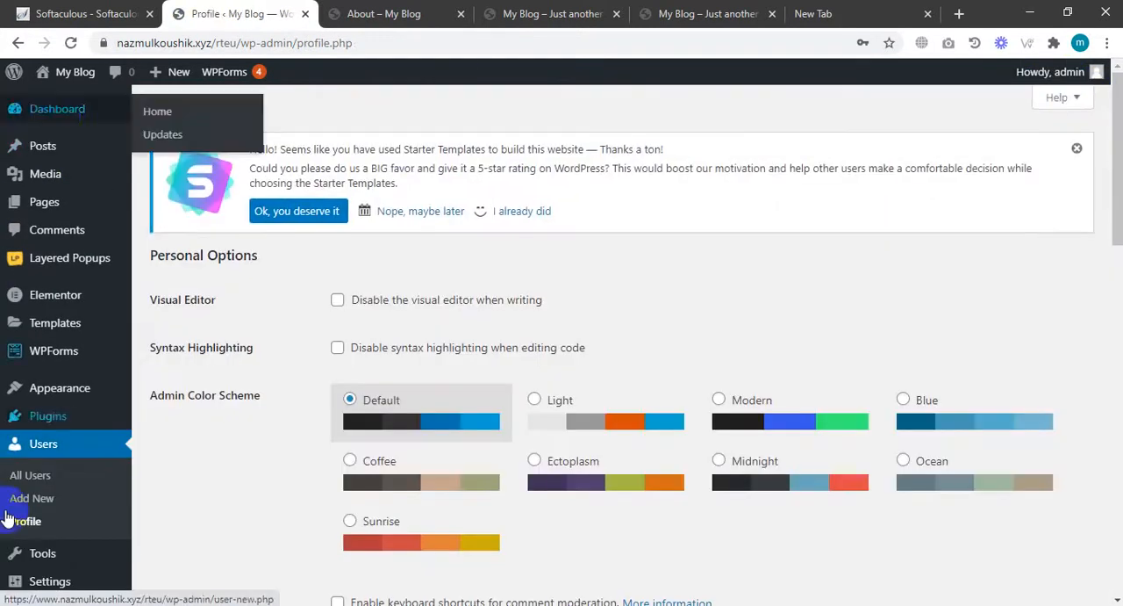
scroll(7, 519, "down", 5)
mouse_move(20, 547)
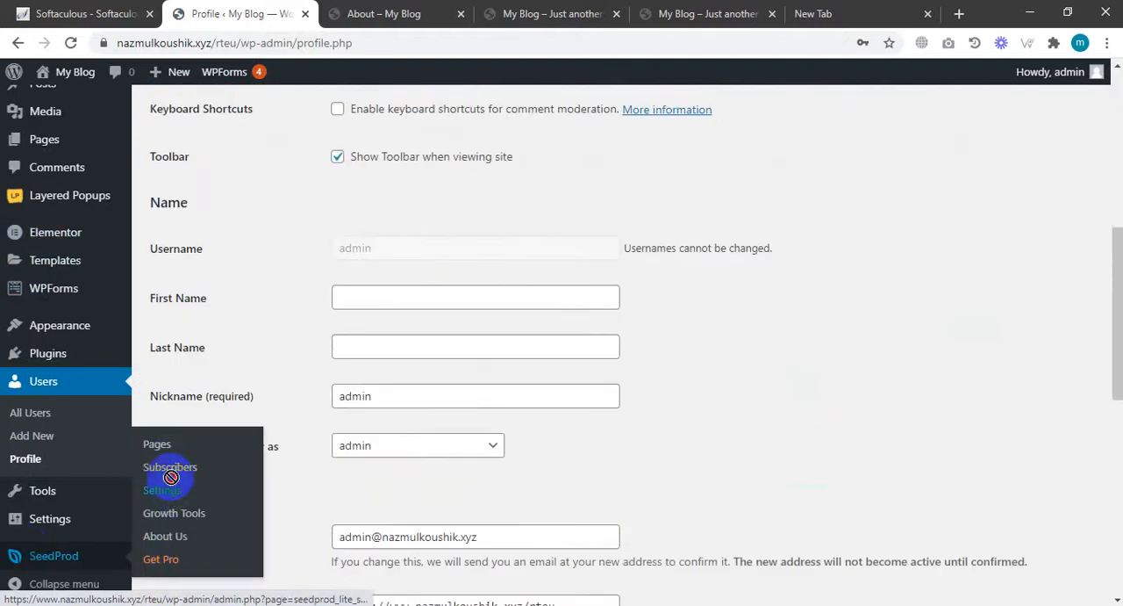
left_click_drag(171, 476, 173, 487)
left_click(168, 445)
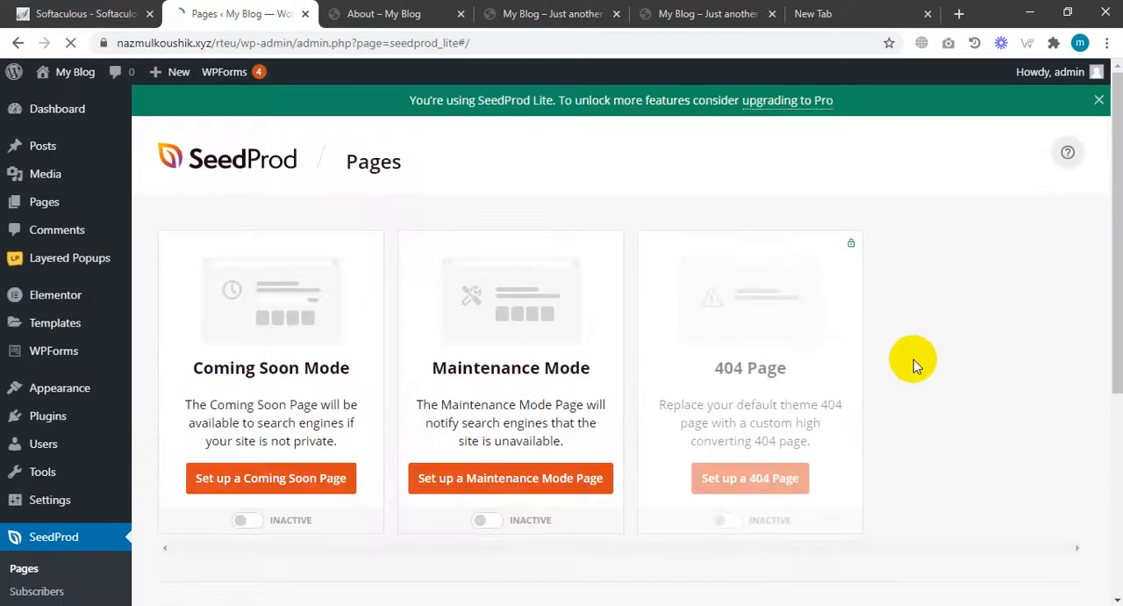
Turn on Maintenance Mode for the site.
scroll(909, 365, "down", 2)
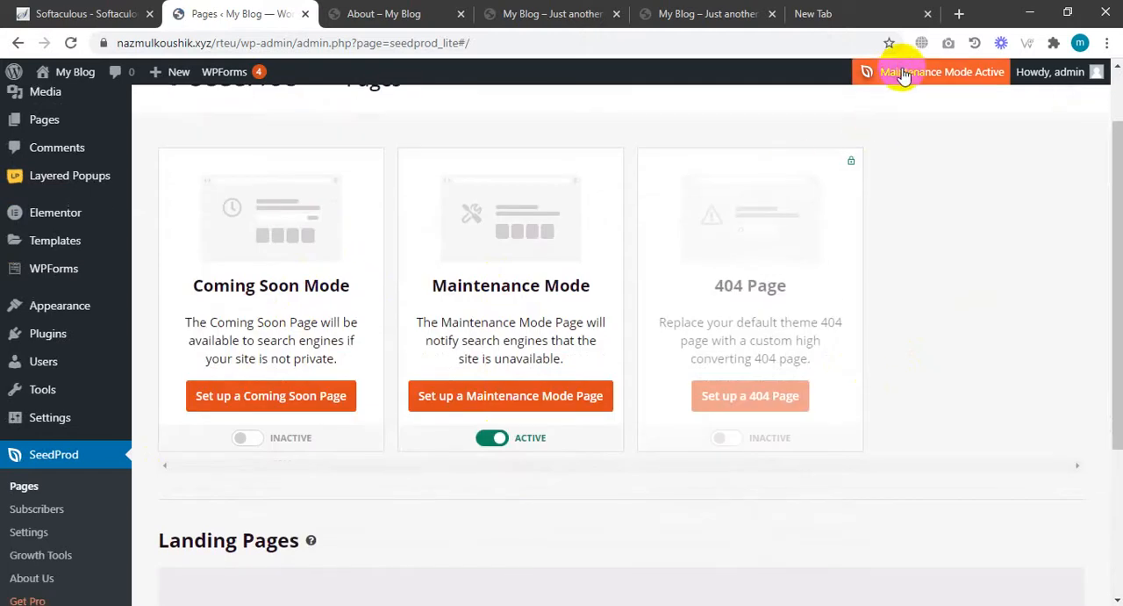
Log out of the admin and load the site's front page at nazmulkoushik.xyz/rteu/ as a visitor.
mouse_move(782, 240)
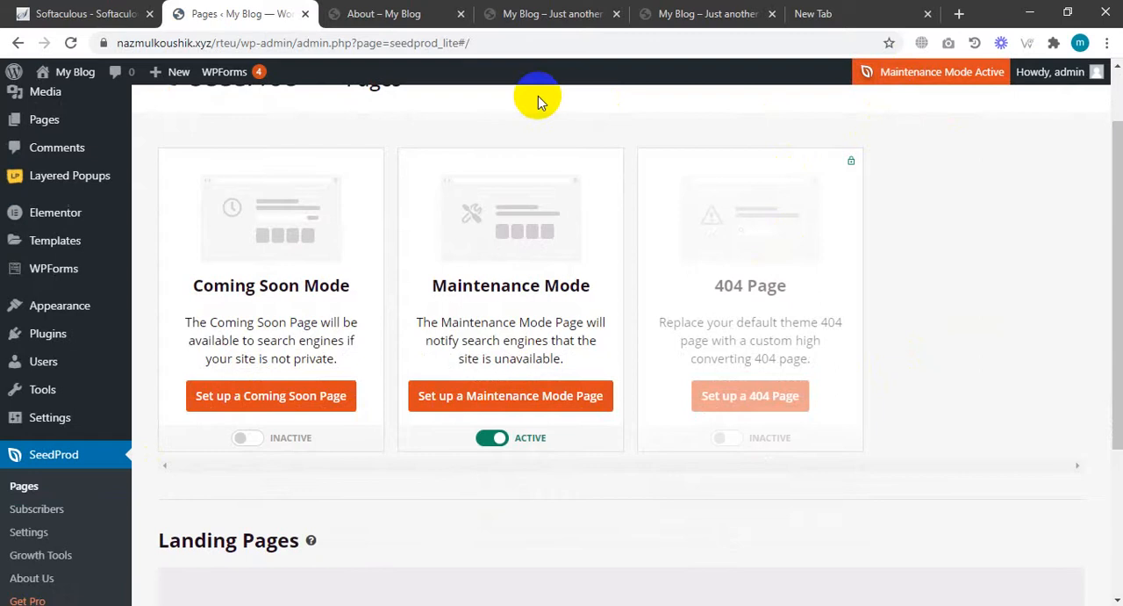
mouse_move(1053, 72)
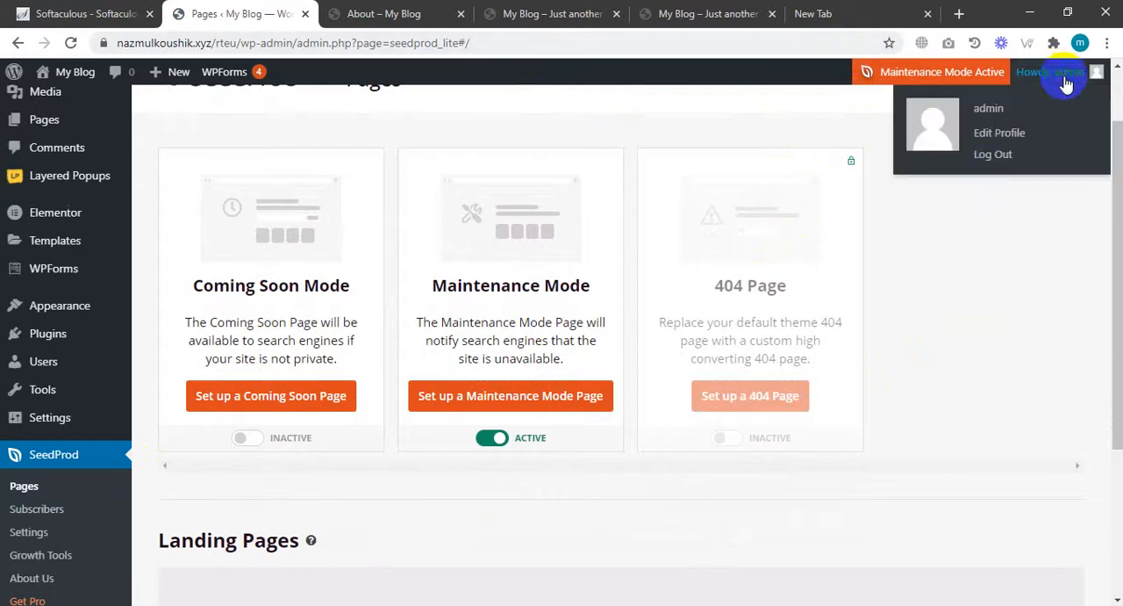
left_click(992, 157)
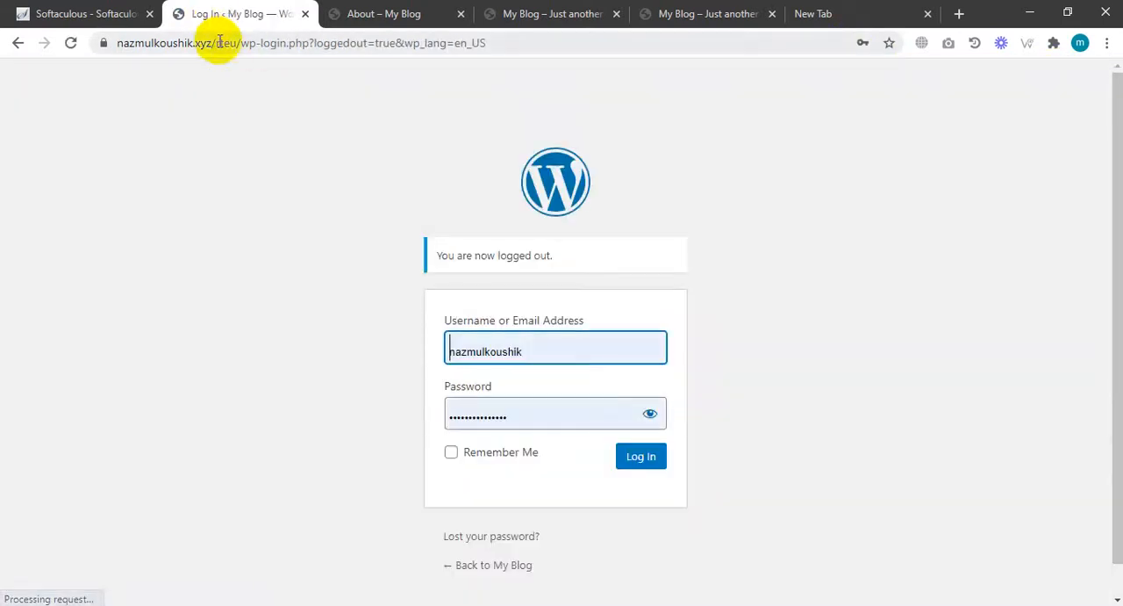
left_click_drag(233, 43, 702, 68)
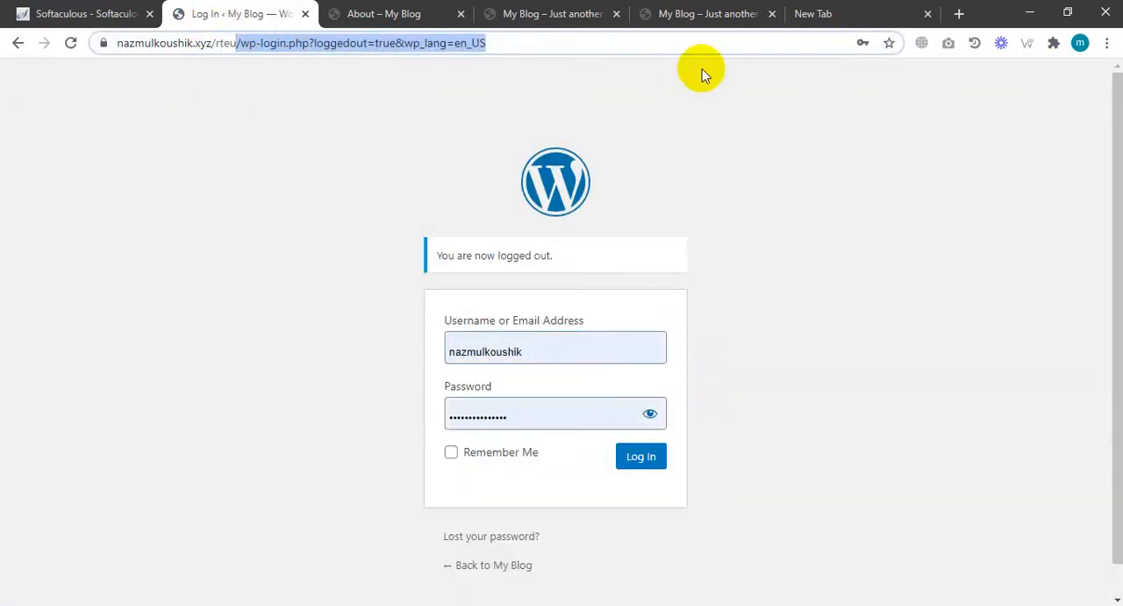
key("BackSpace")
type("rteu")
key("Return")
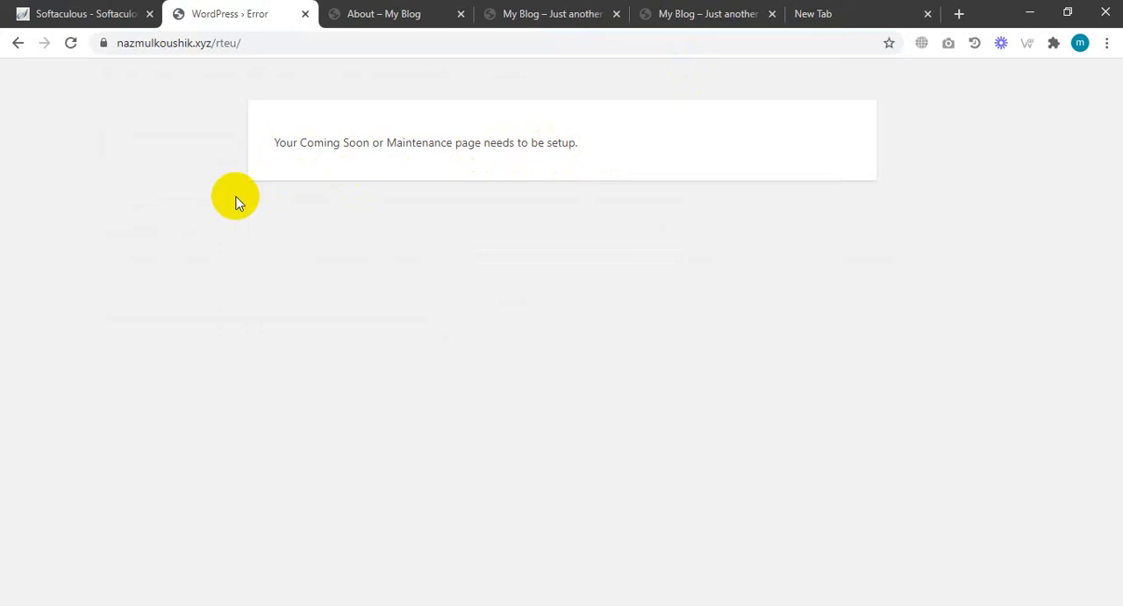
Reopen the rteu installation's admin from Softaculous and go to the SeedProd Pages screen.
left_click(105, 11)
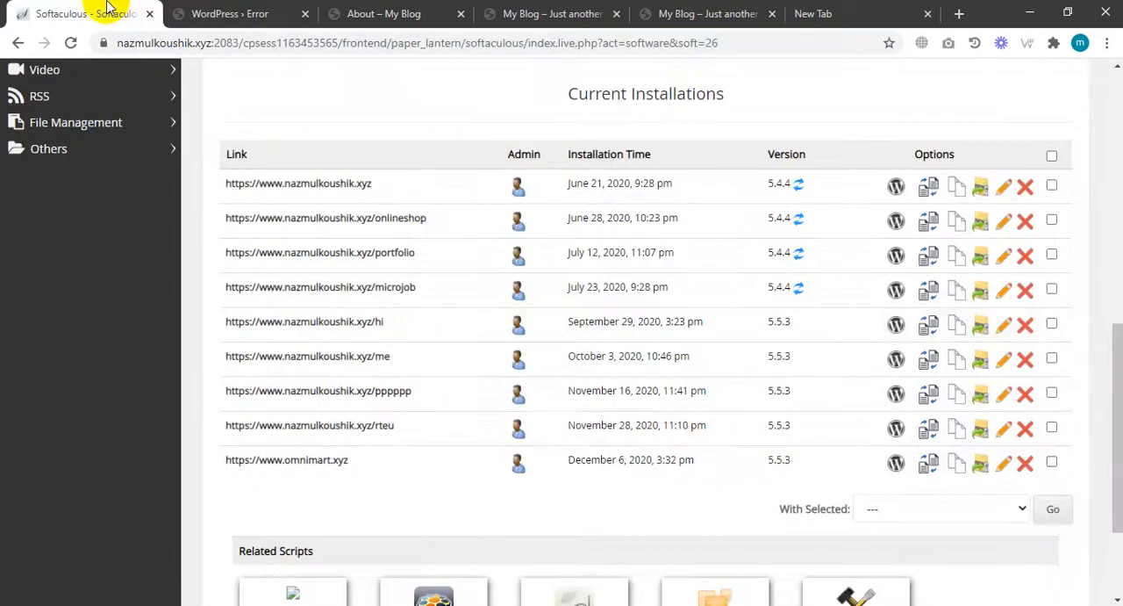
left_click(517, 427)
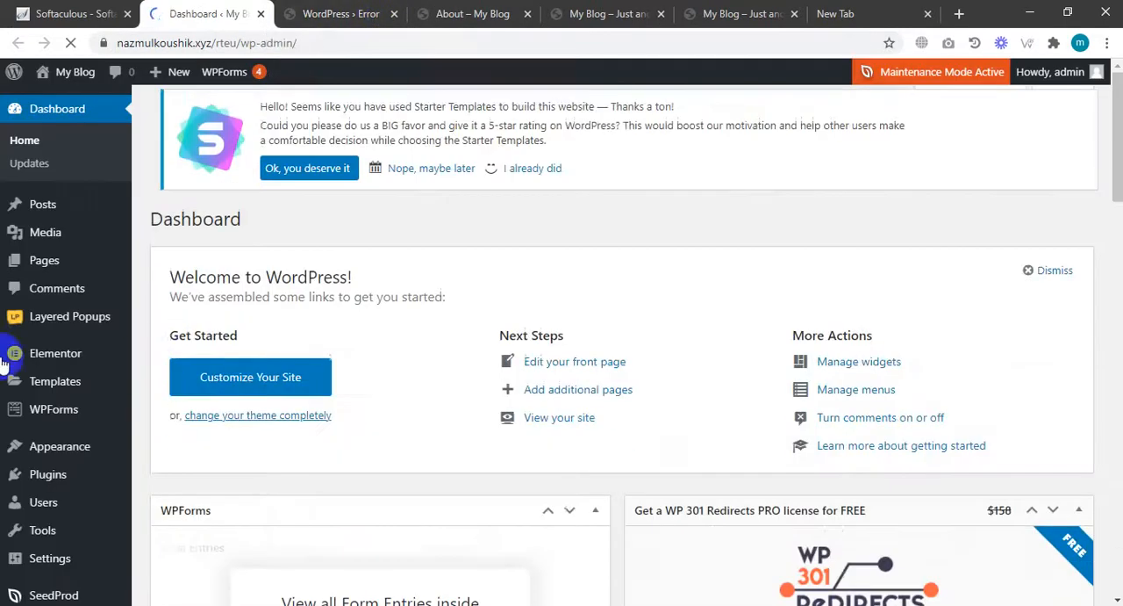
scroll(4, 375, "down", 8)
scroll(35, 438, "down", 4)
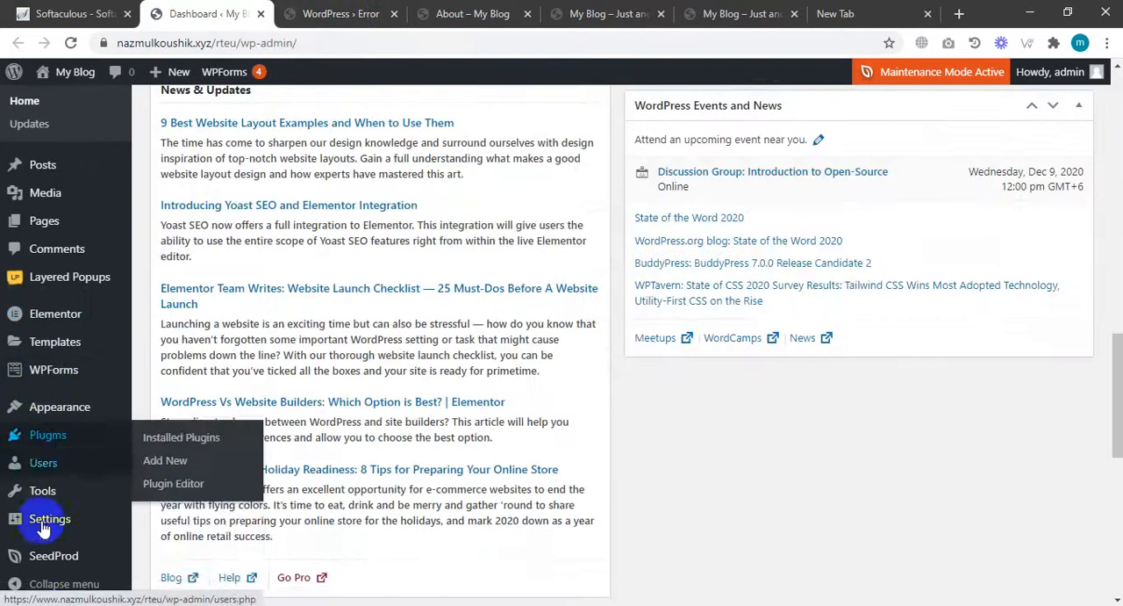
mouse_move(48, 566)
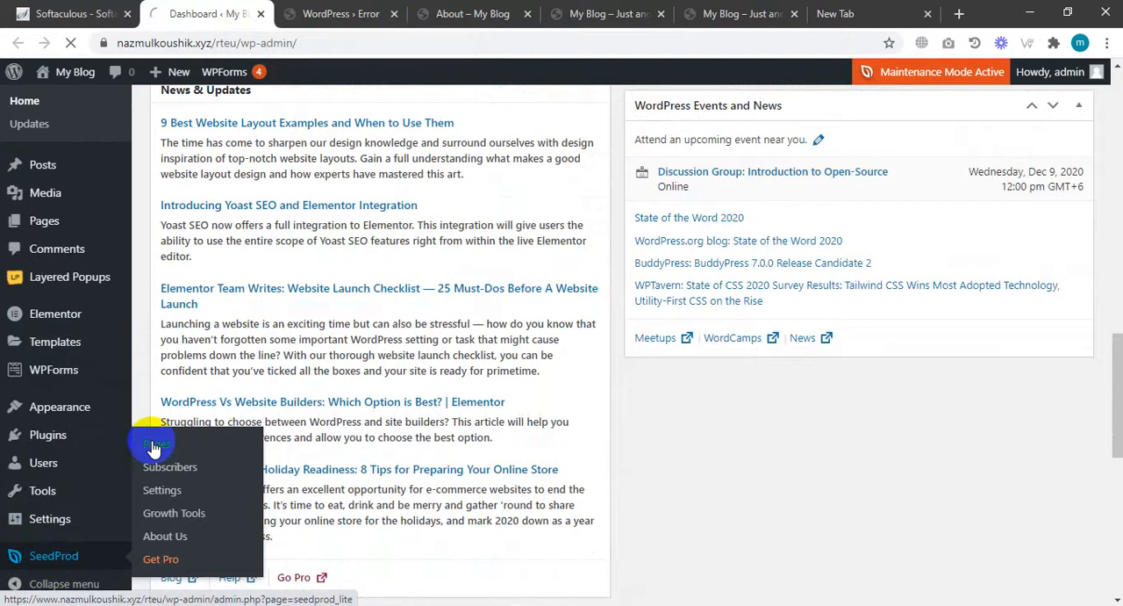
left_click(154, 448)
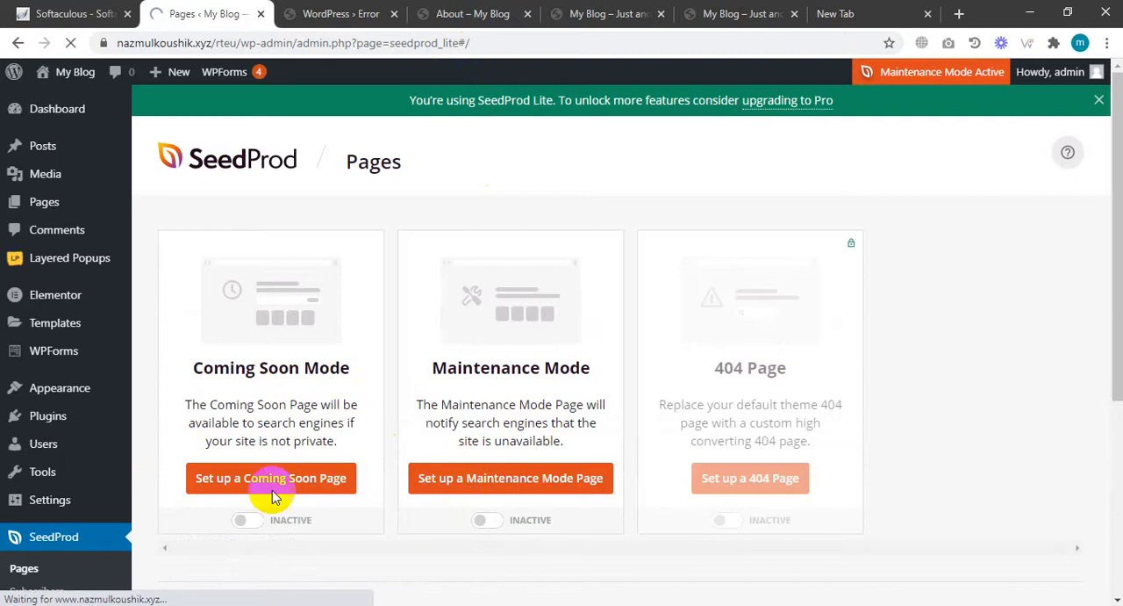
Activate Coming Soon Mode and start setting up the Coming Soon page.
left_click(246, 521)
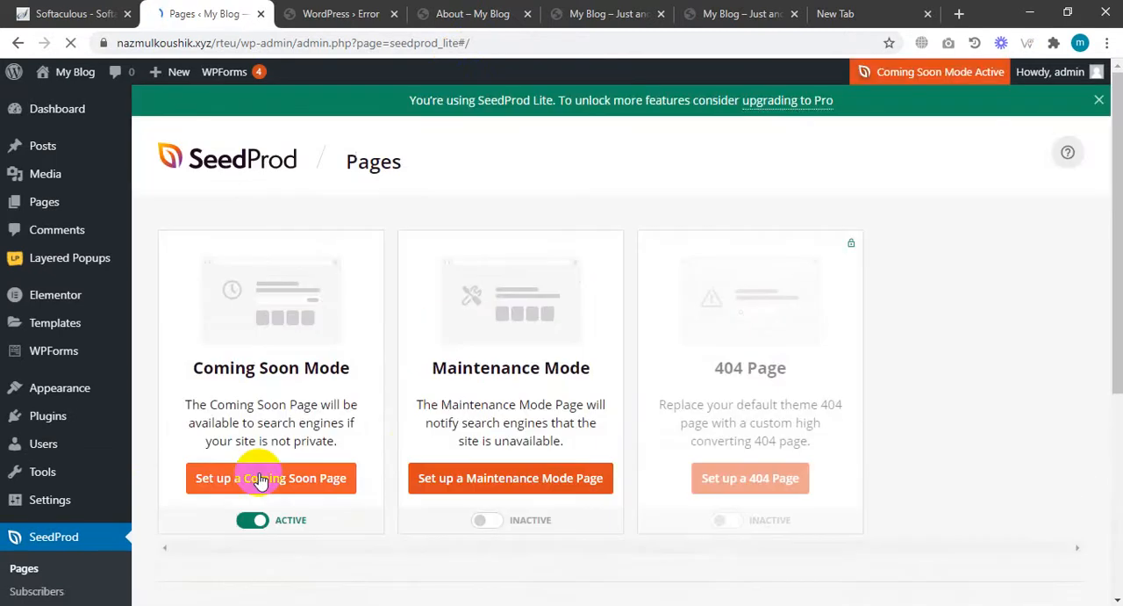
left_click(273, 482)
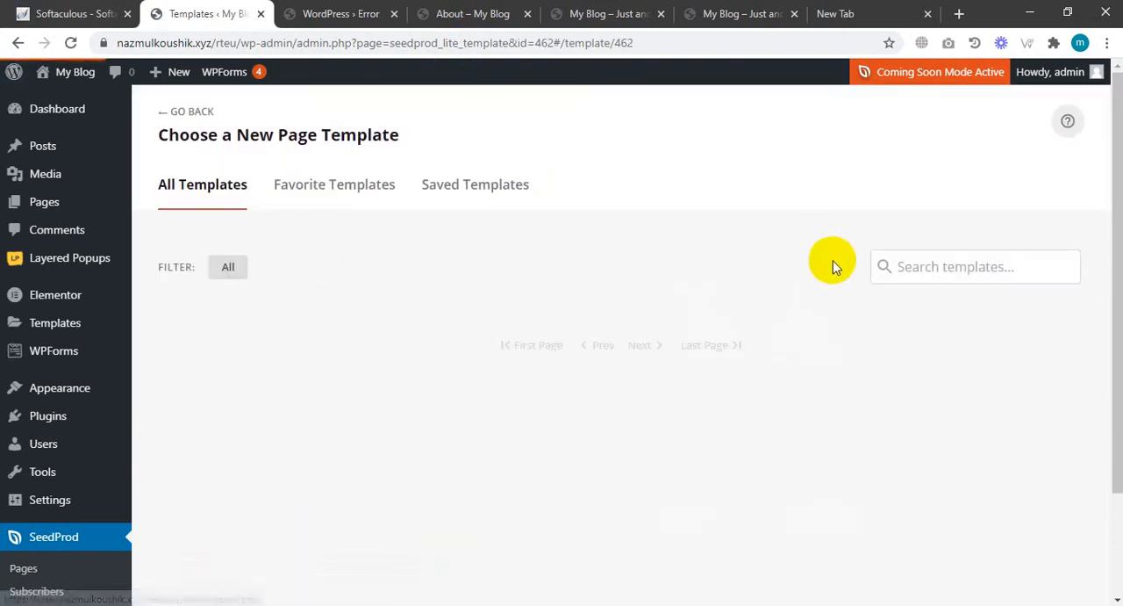
Browse the Coming Soon templates and choose the Rocket Coming Soon Page template.
scroll(731, 309, "down", 1)
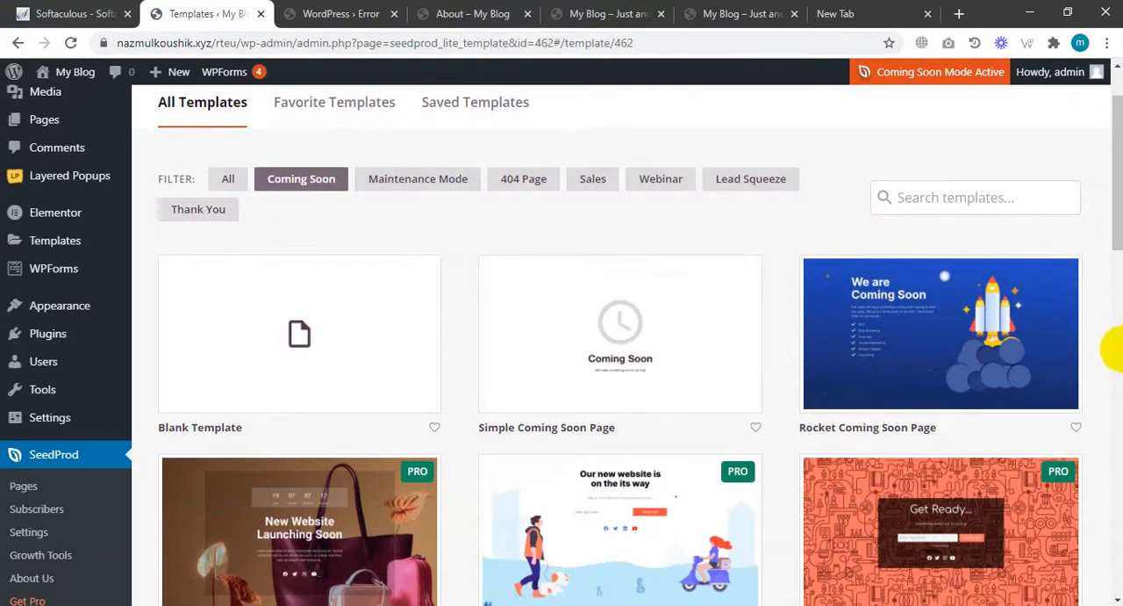
scroll(1053, 421, "down", 3)
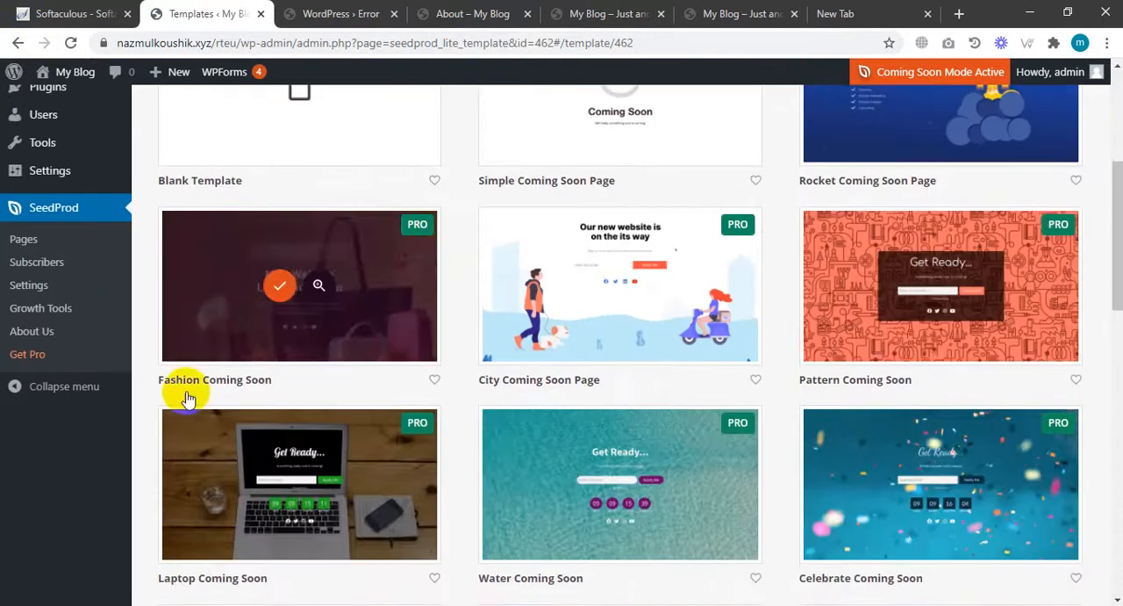
scroll(228, 430, "down", 2)
scroll(489, 413, "down", 6)
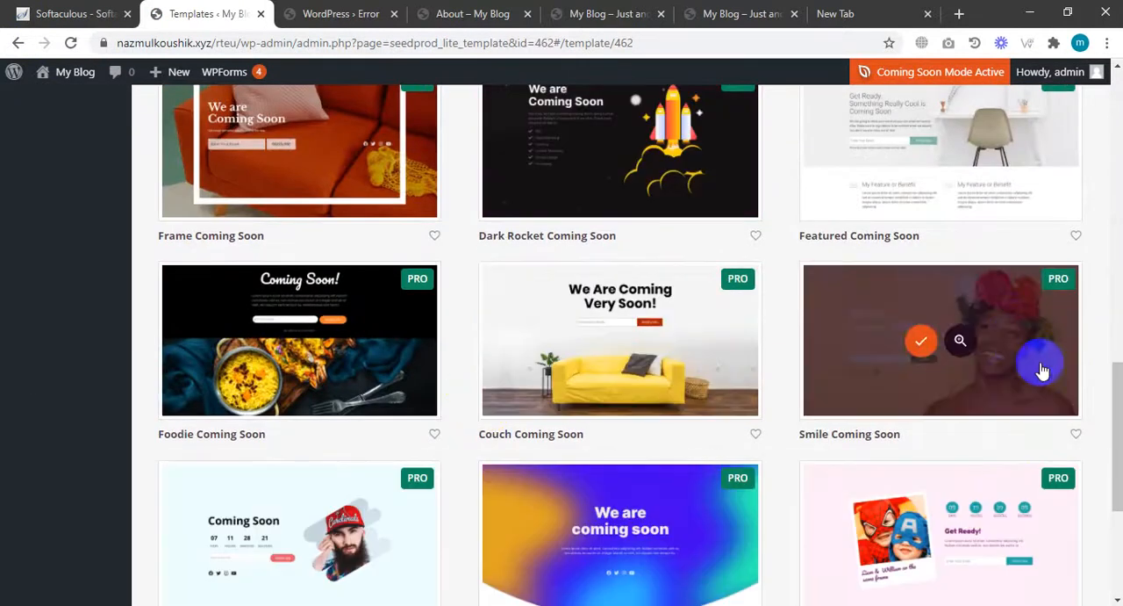
scroll(580, 465, "down", 3)
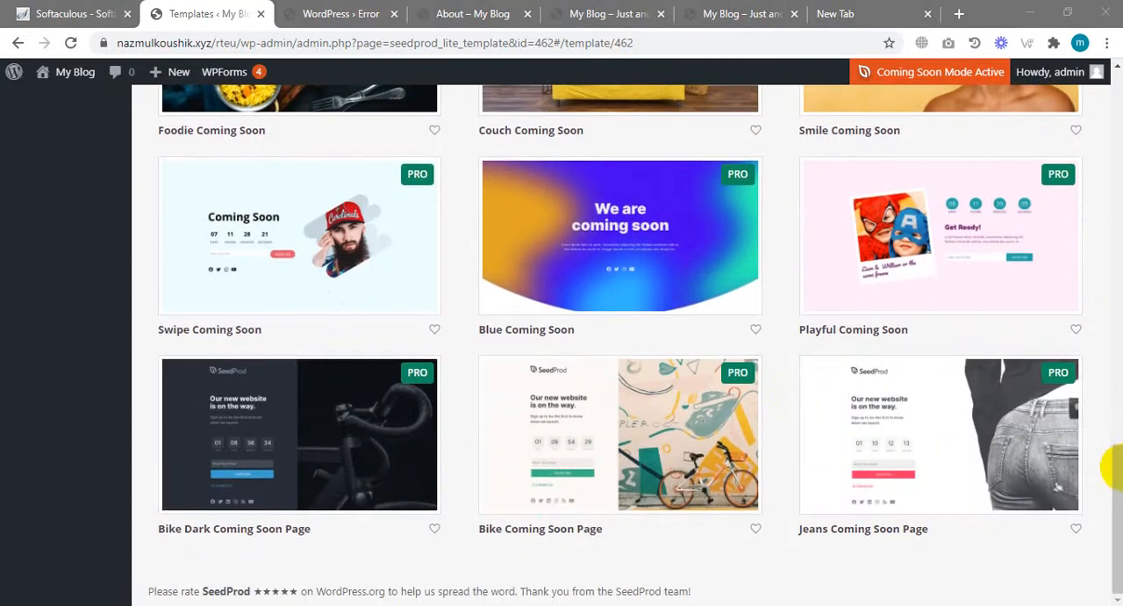
scroll(991, 333, "up", 9)
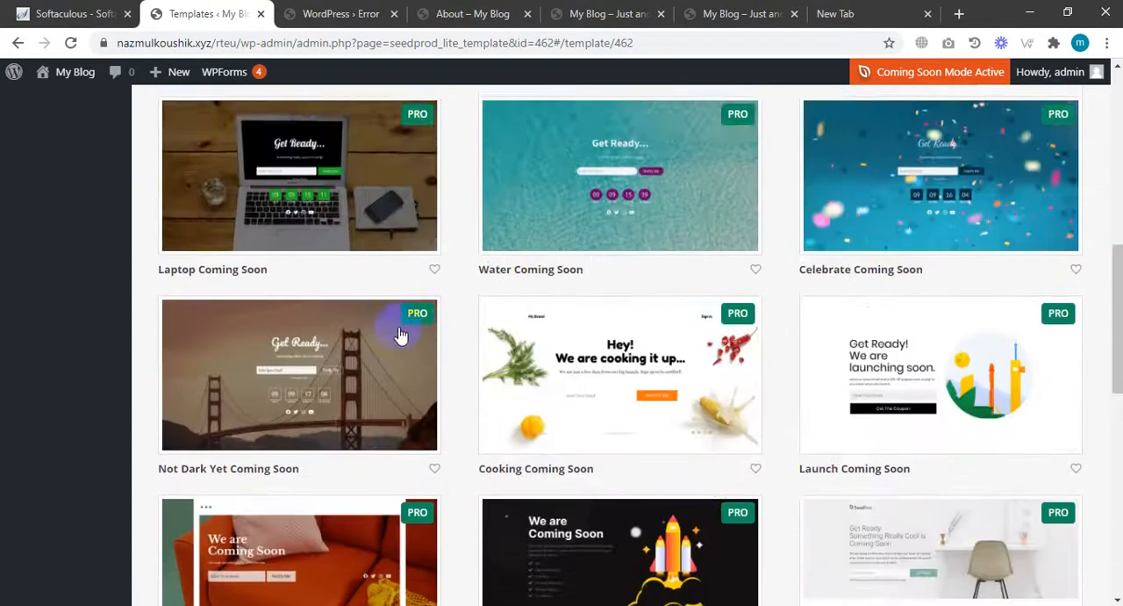
scroll(399, 335, "up", 7)
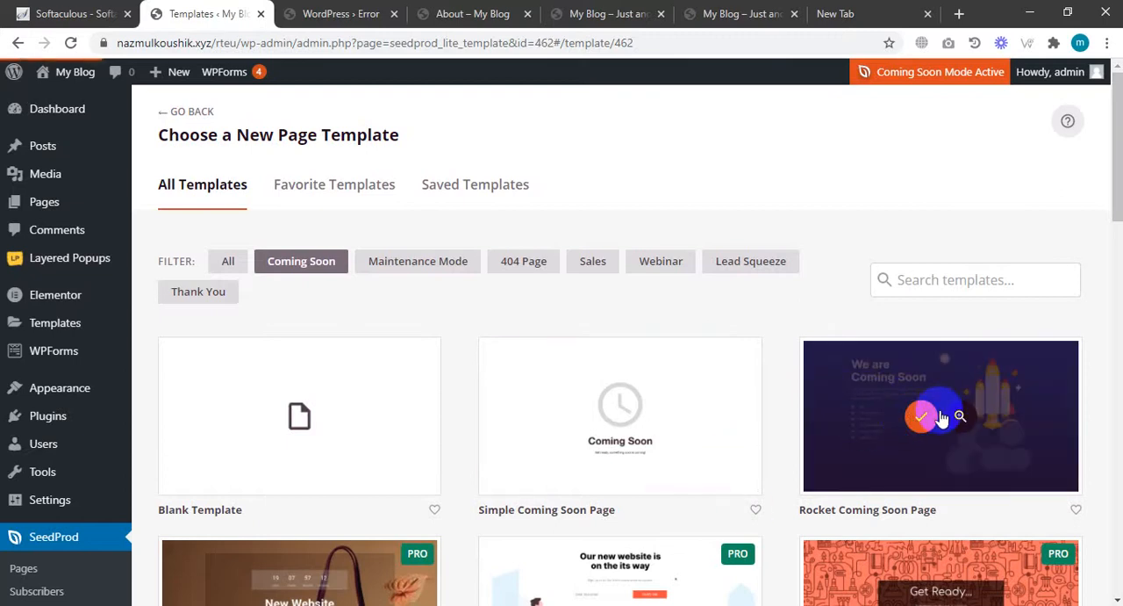
left_click(939, 418)
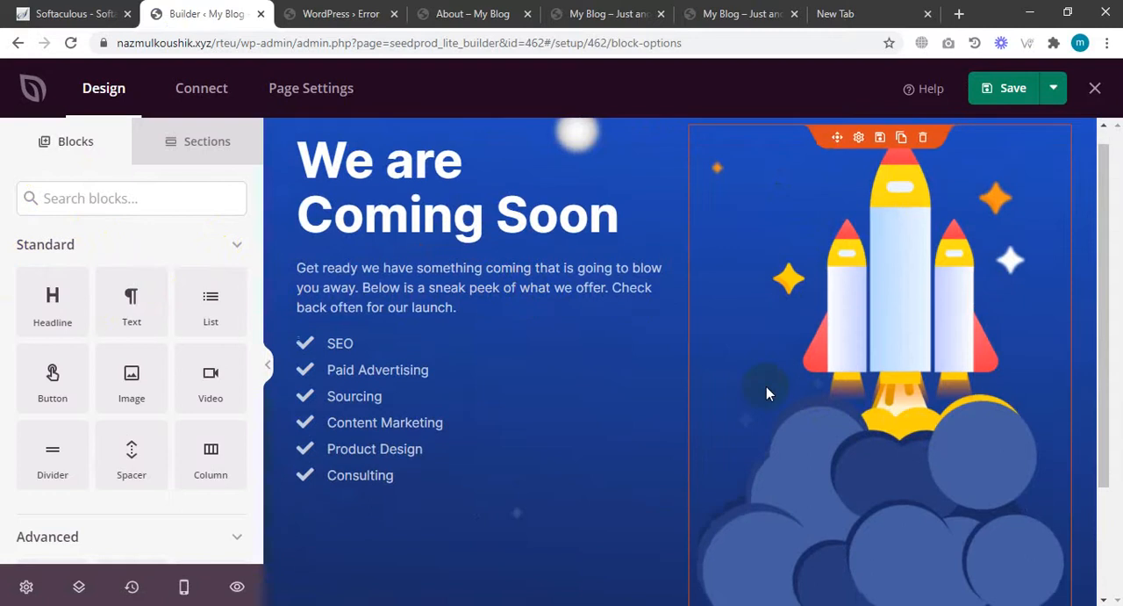
Look over the template page and the builder's Sections and Blocks panels.
scroll(766, 387, "down", 2)
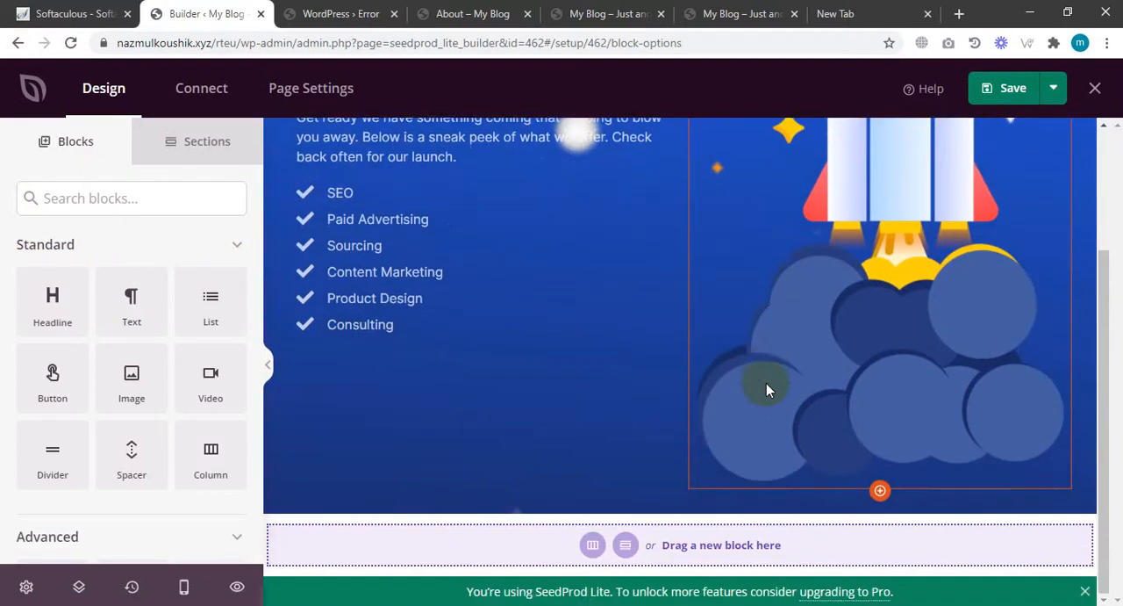
scroll(766, 386, "up", 2)
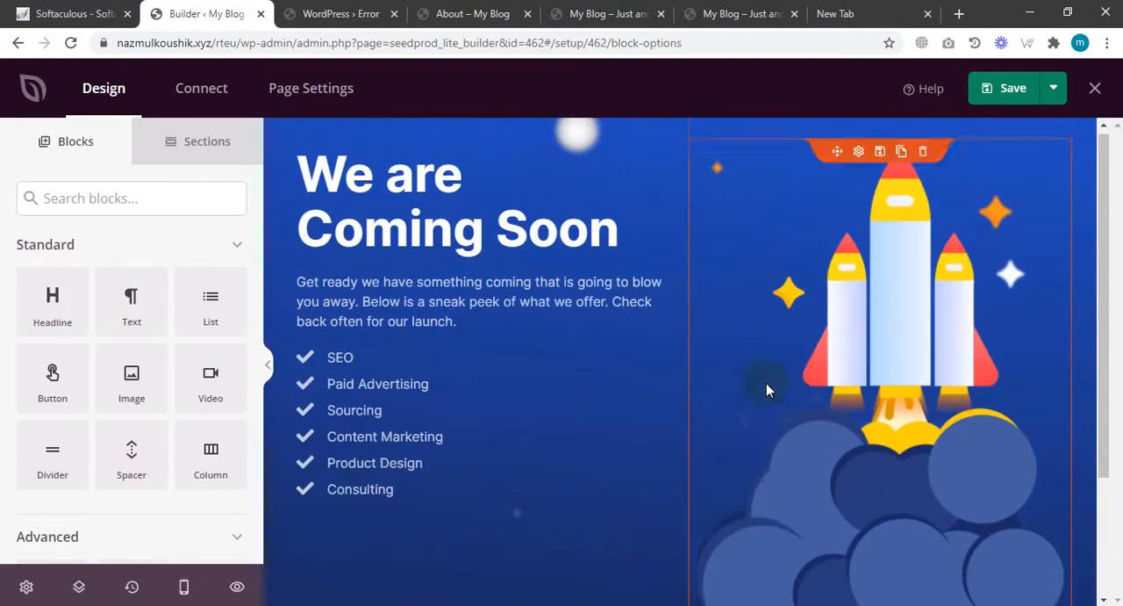
left_click(198, 150)
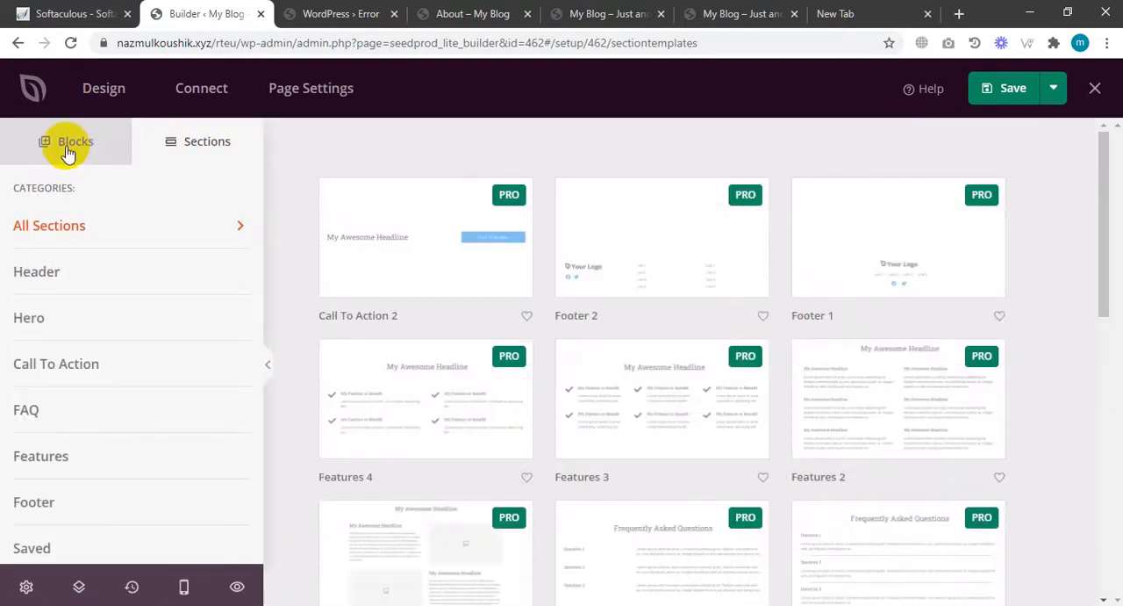
left_click(67, 151)
scroll(67, 409, "down", 5)
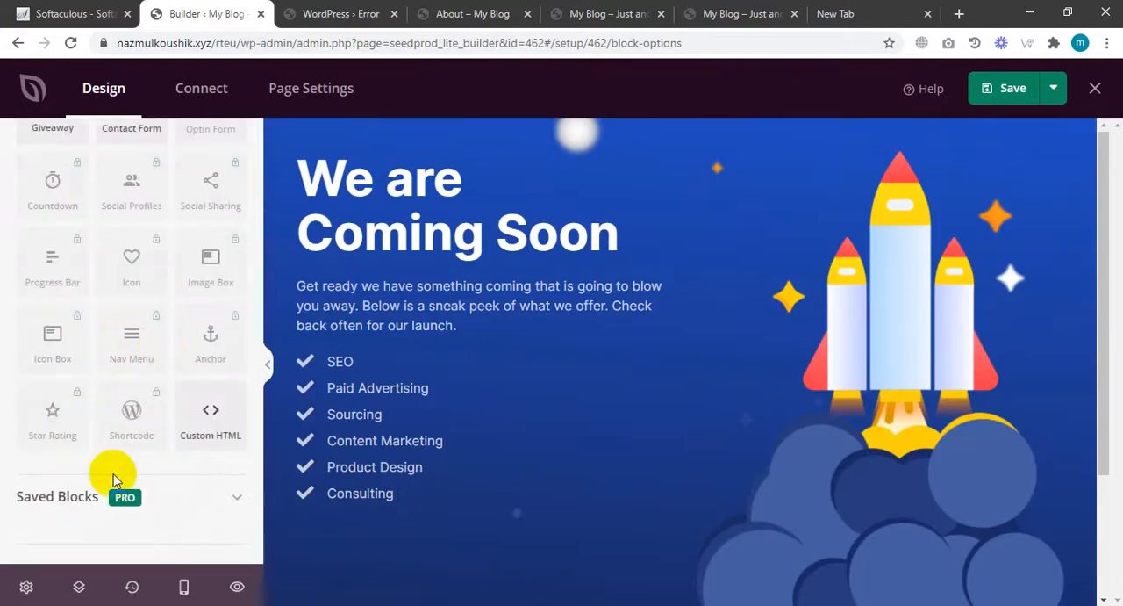
scroll(117, 447, "up", 1)
scroll(119, 443, "up", 5)
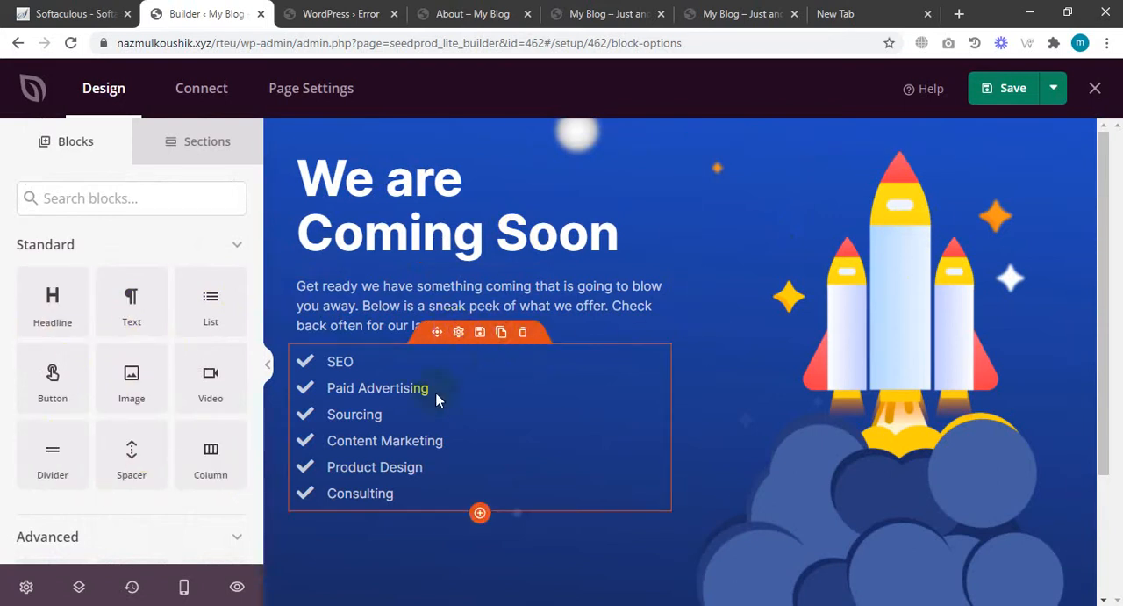
Delete the checklist block and place a Video block in its spot below the intro text.
left_click(522, 334)
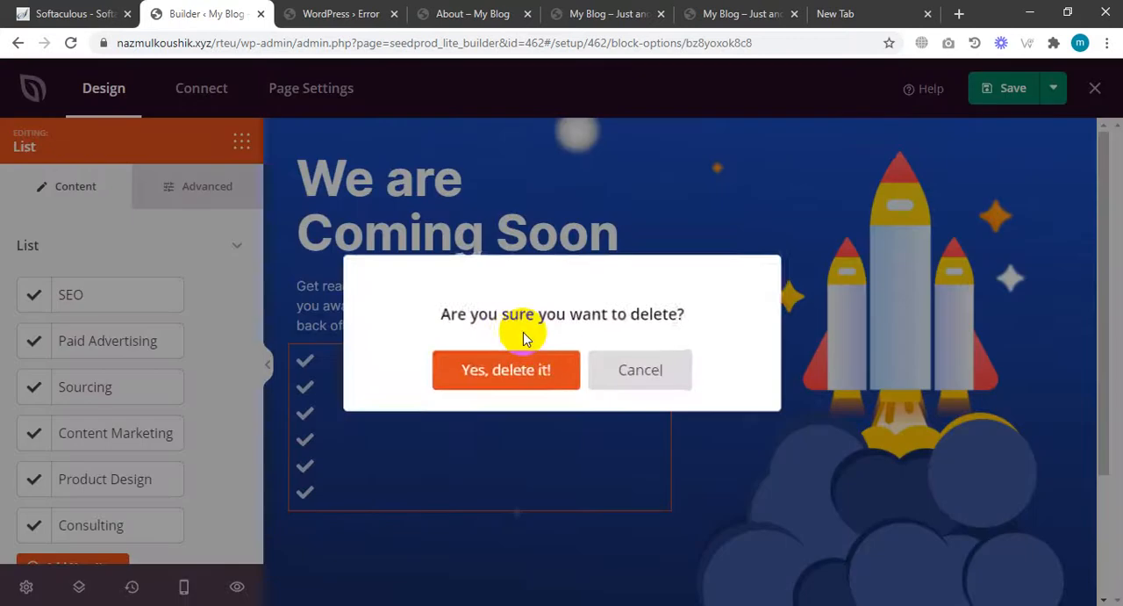
left_click(524, 378)
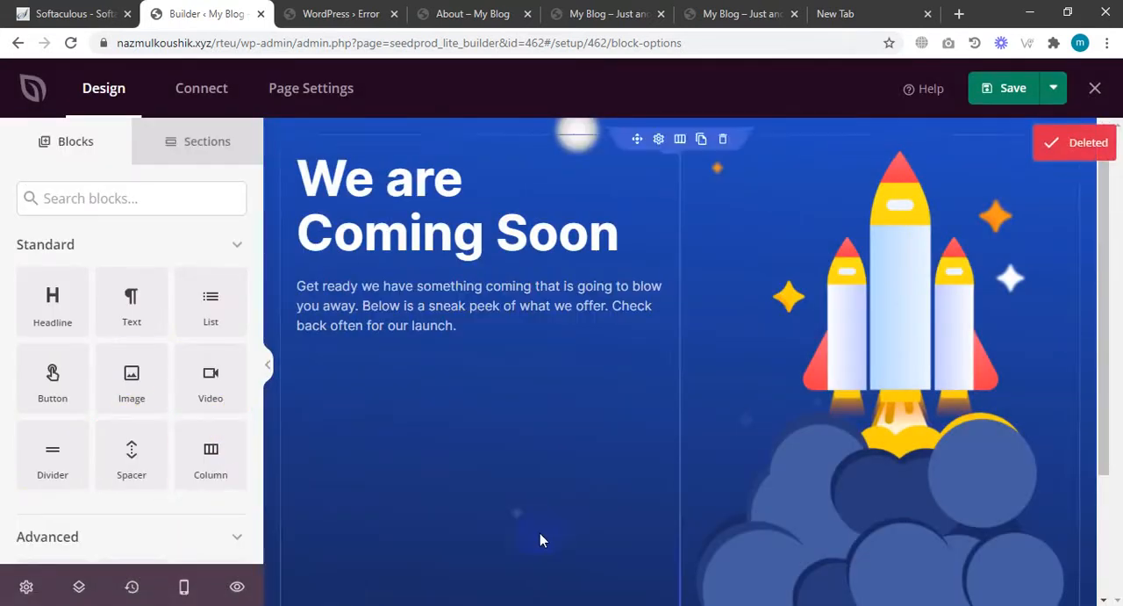
left_click_drag(217, 410, 456, 434)
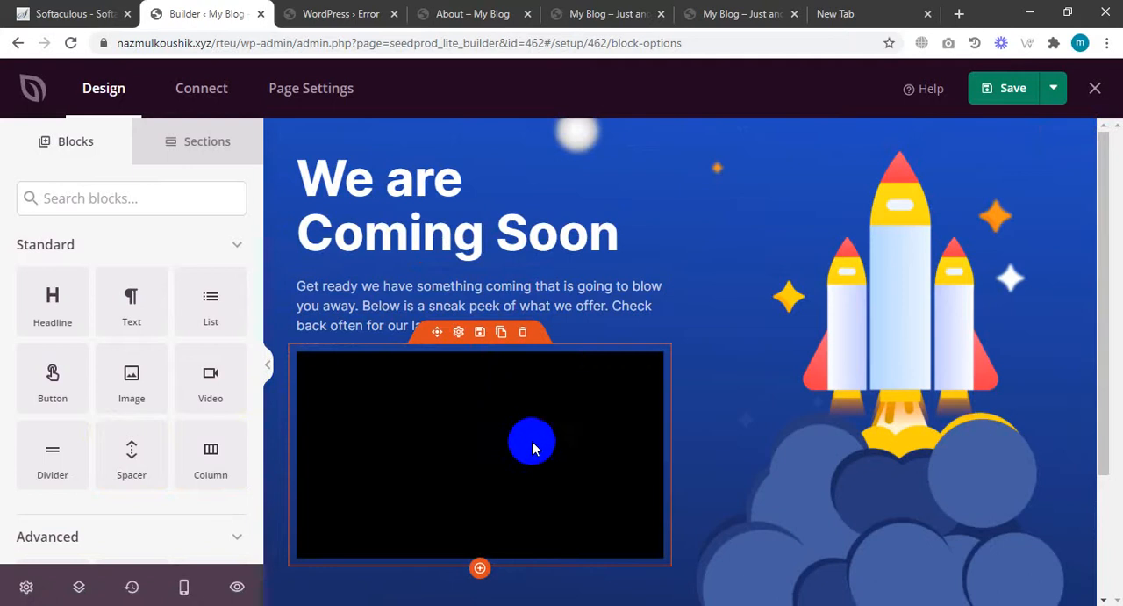
Save and publish the Coming Soon page, then open the live page.
left_click(1007, 90)
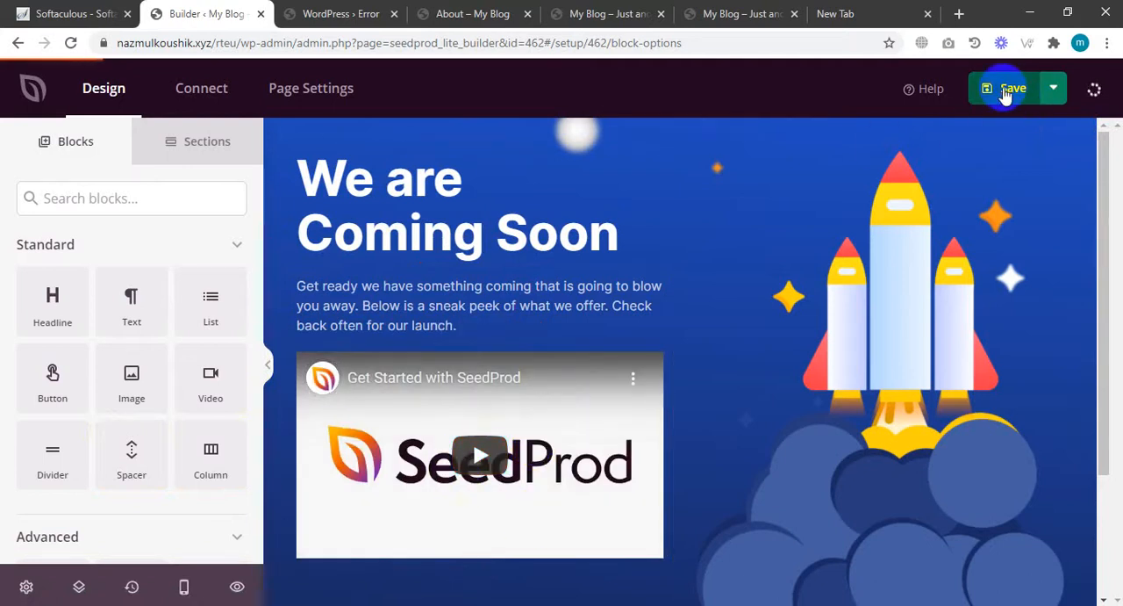
left_click(1060, 91)
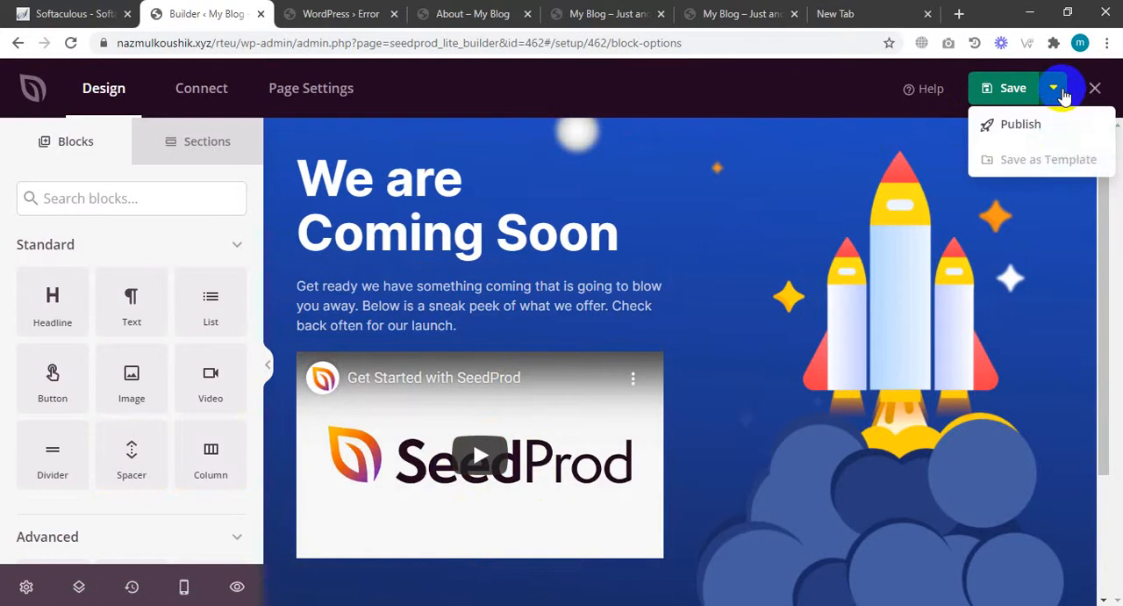
left_click(1027, 129)
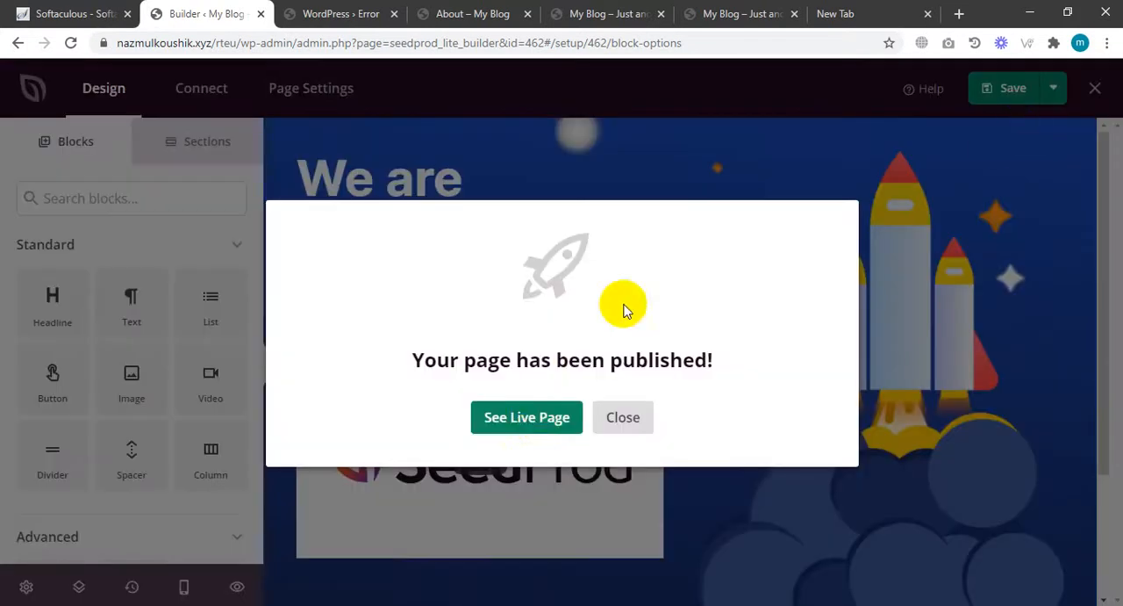
left_click(541, 426)
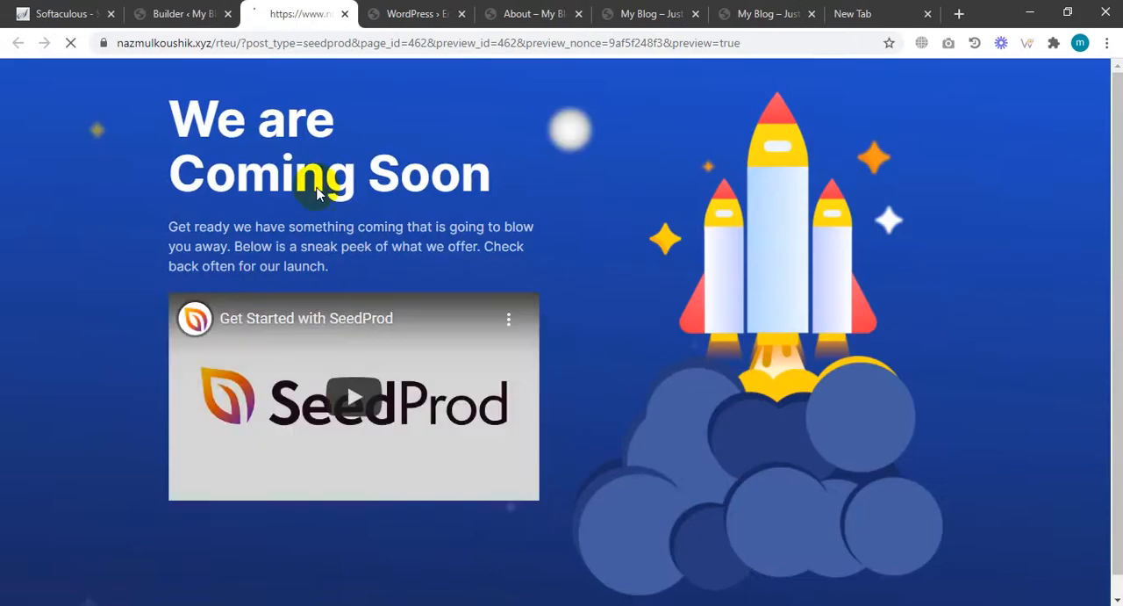
Close the live preview tab and search the plugin directory for "all in one".
scroll(658, 312, "down", 1)
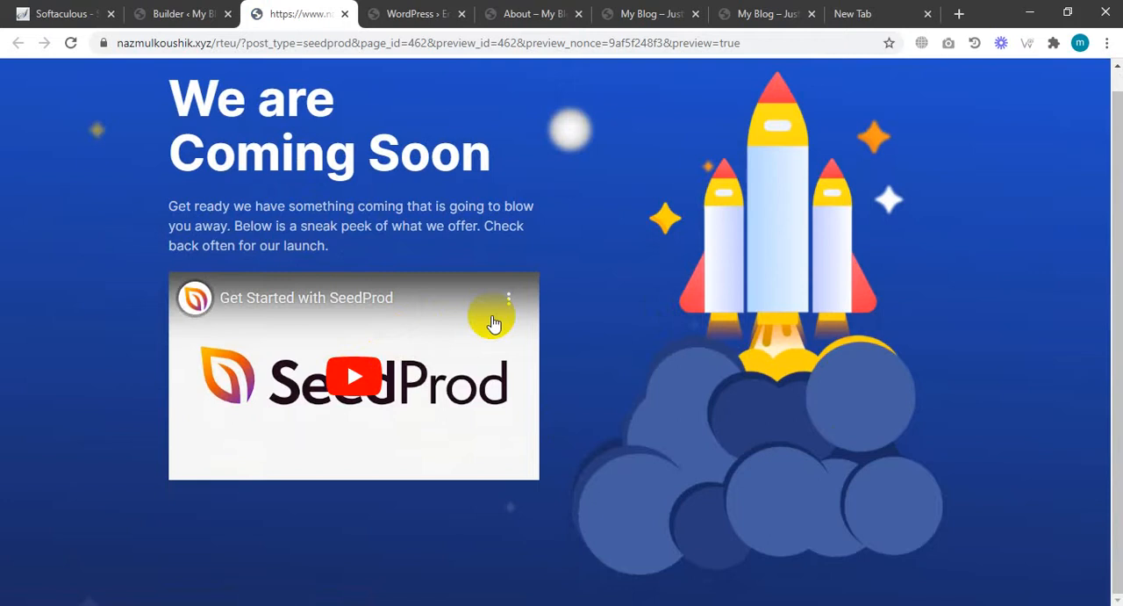
key("ctrl+w")
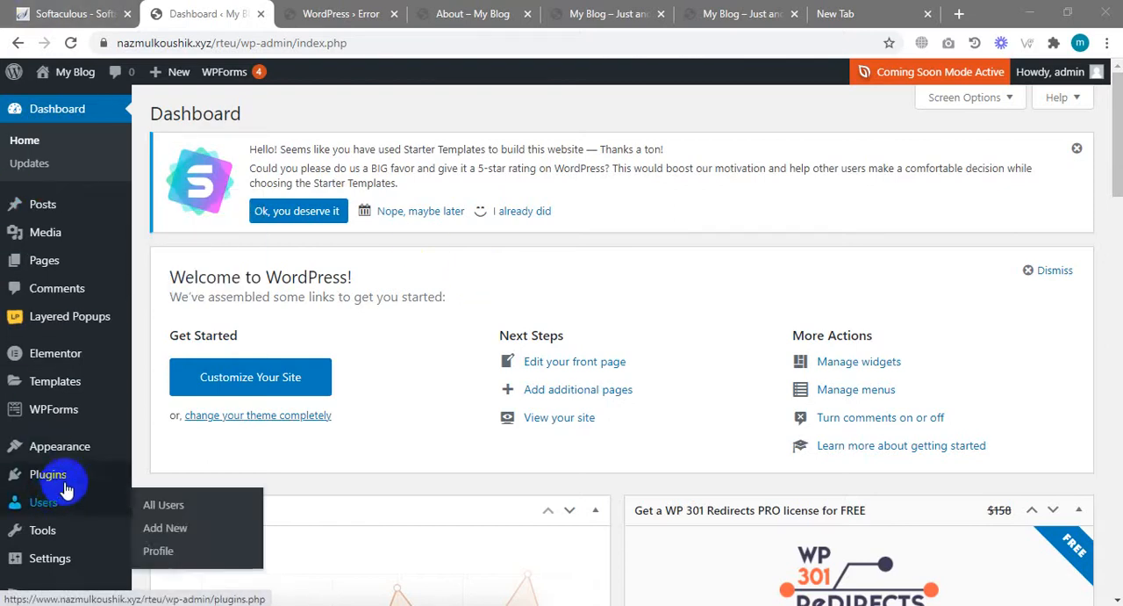
mouse_move(52, 478)
left_click(162, 502)
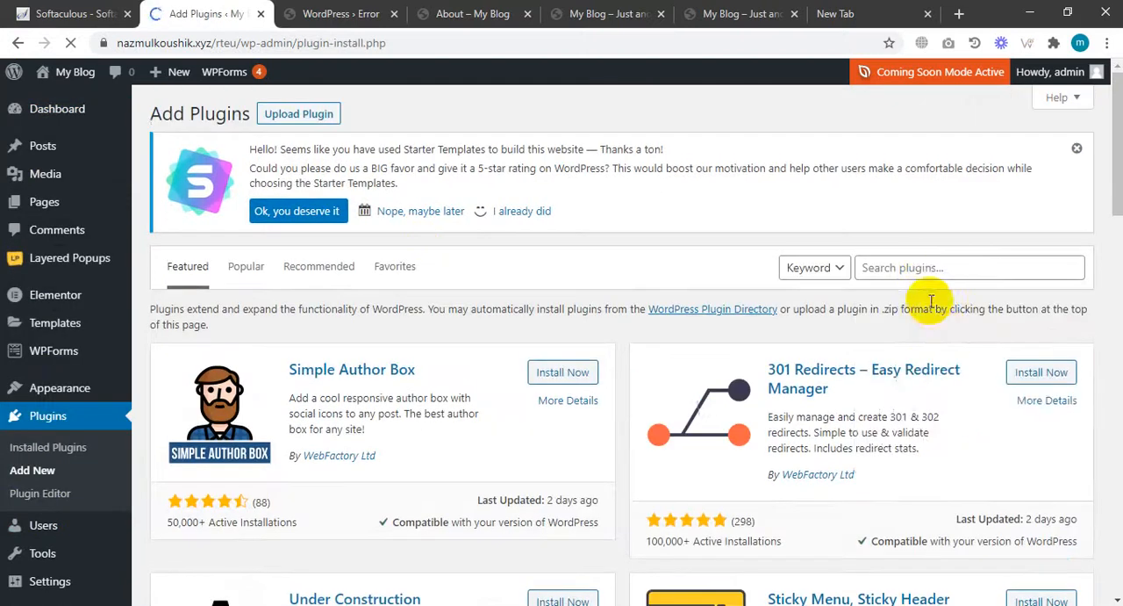
left_click(927, 266)
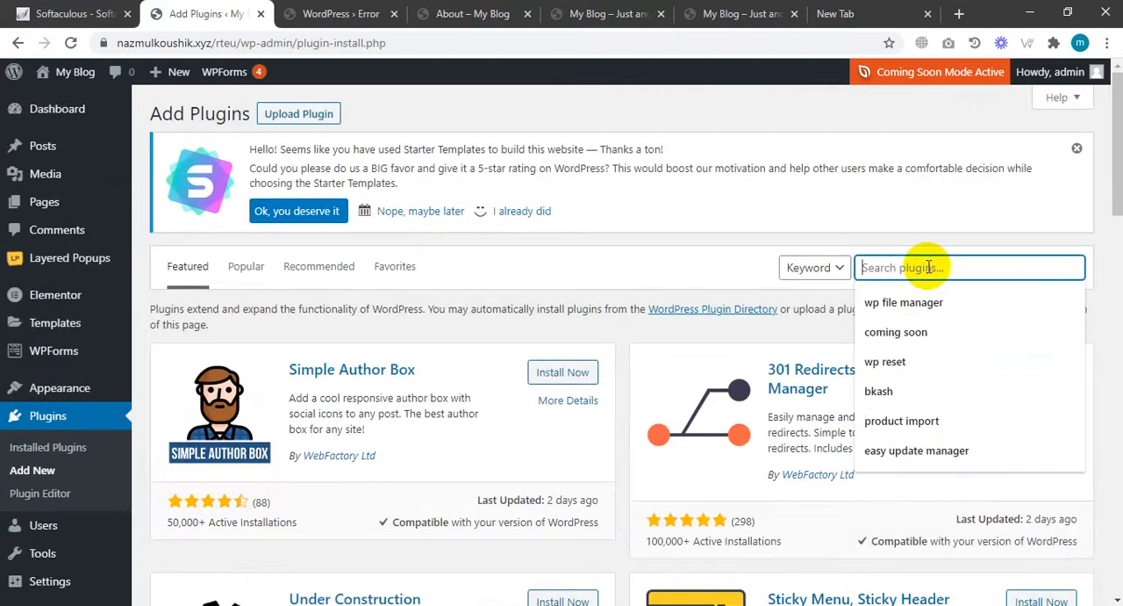
type("all i")
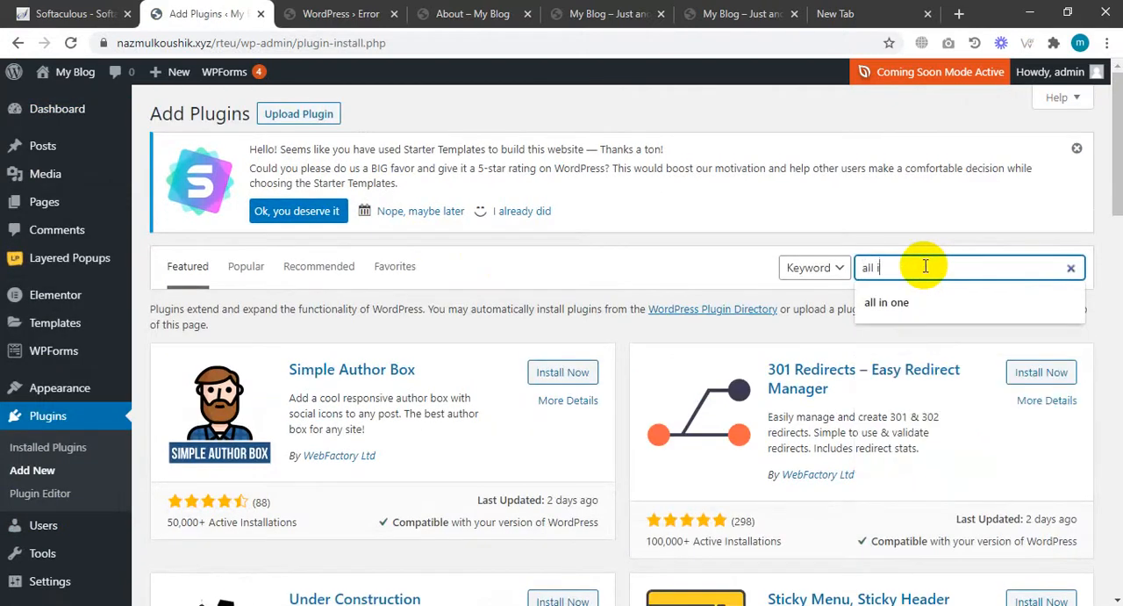
type("n one")
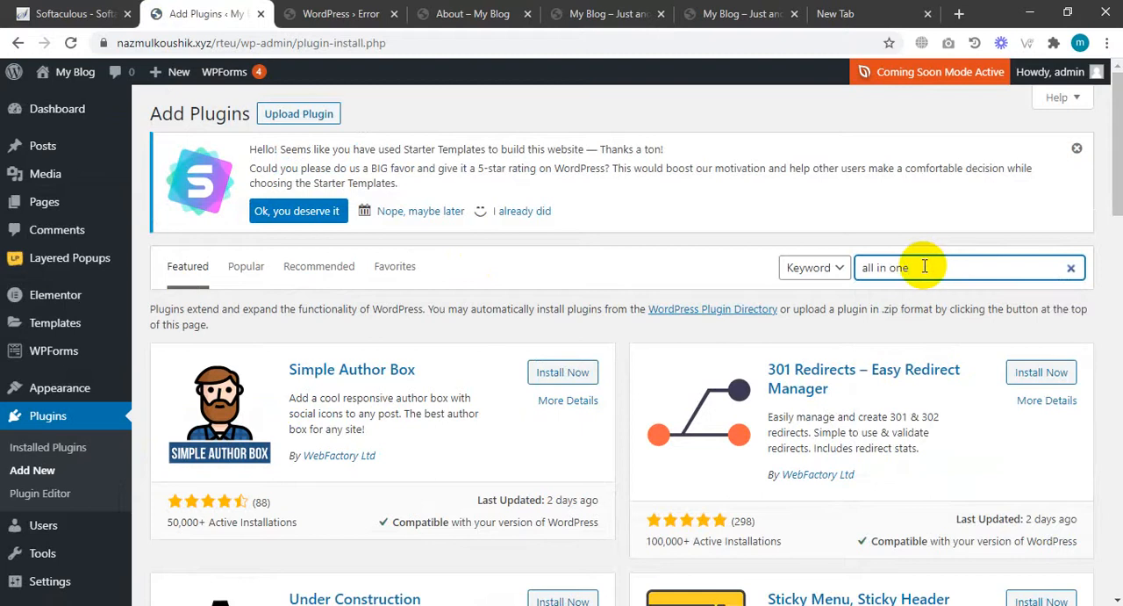
key("Return")
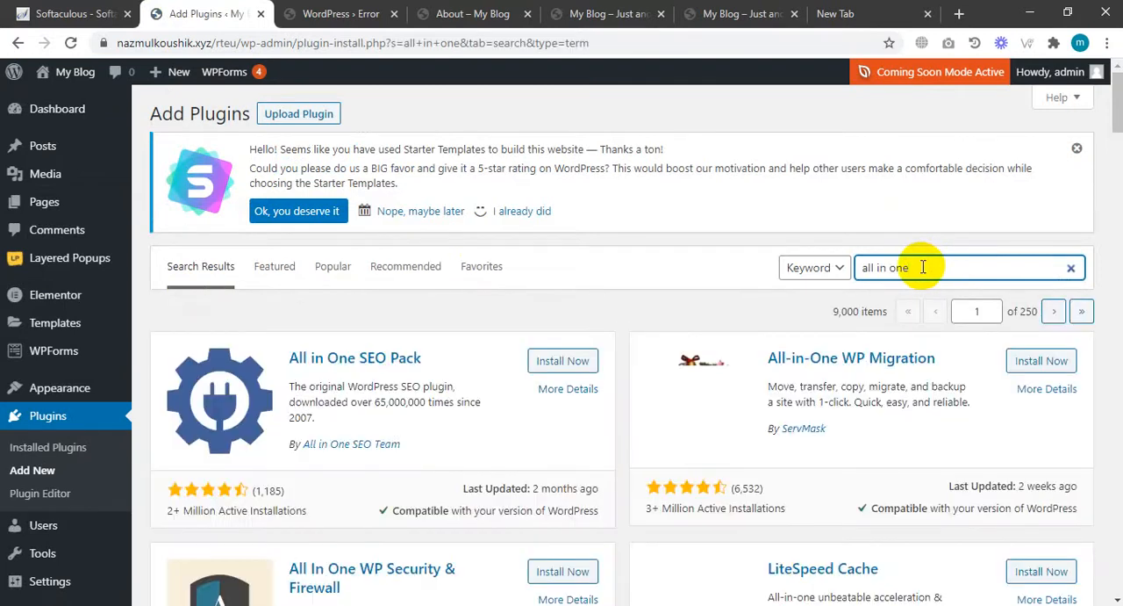
Install and activate the All-in-One WP Migration plugin from the search results.
scroll(742, 320, "down", 1)
scroll(742, 327, "down", 6)
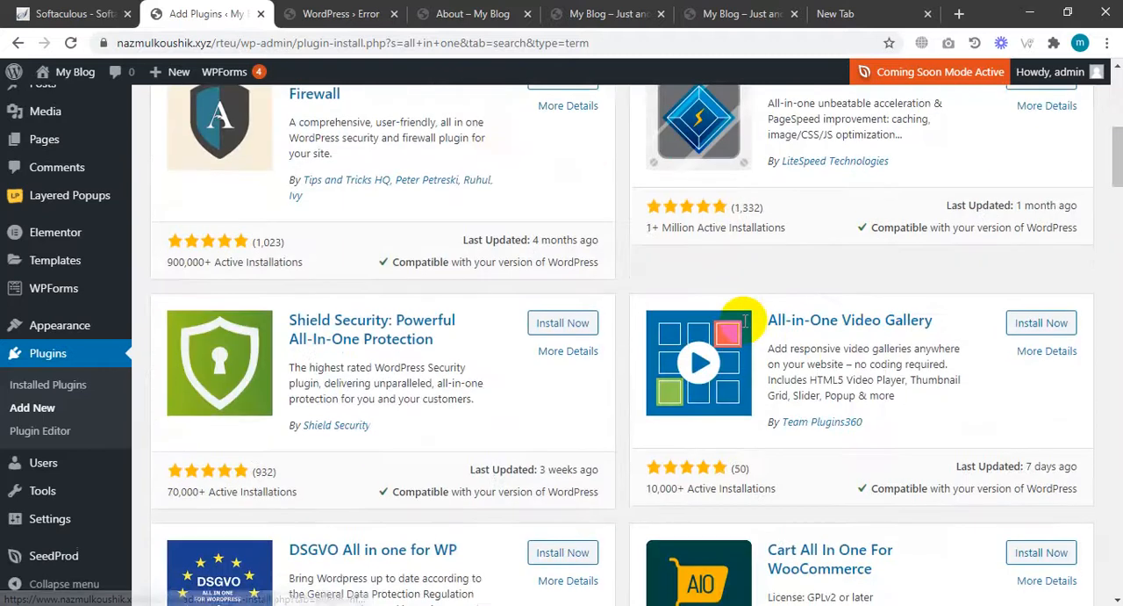
scroll(745, 328, "down", 3)
scroll(744, 328, "down", 10)
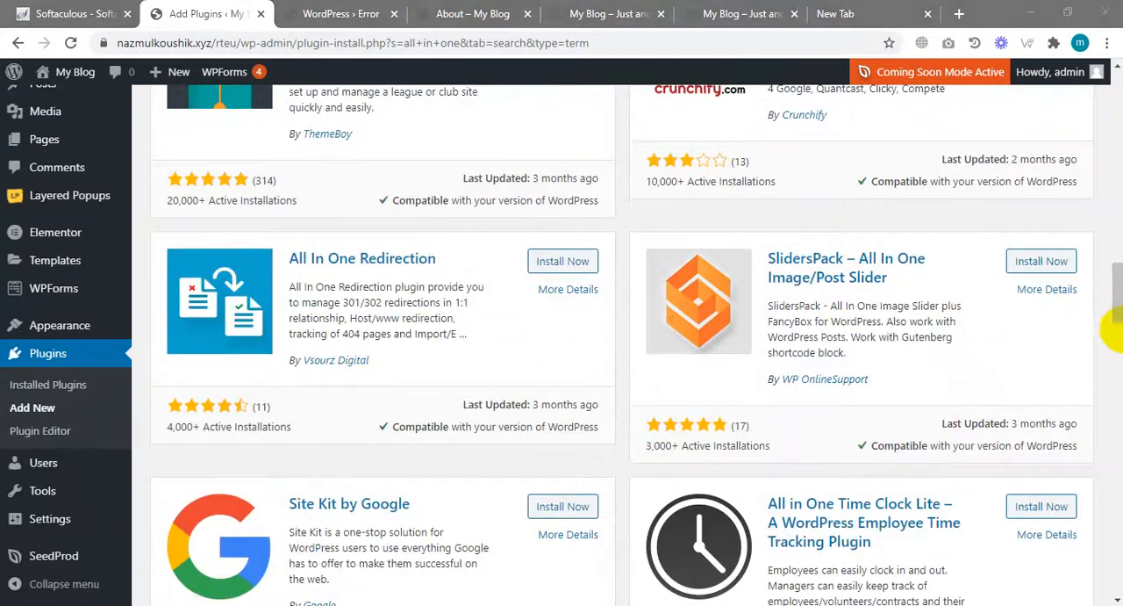
left_click_drag(1111, 285, 1112, 95)
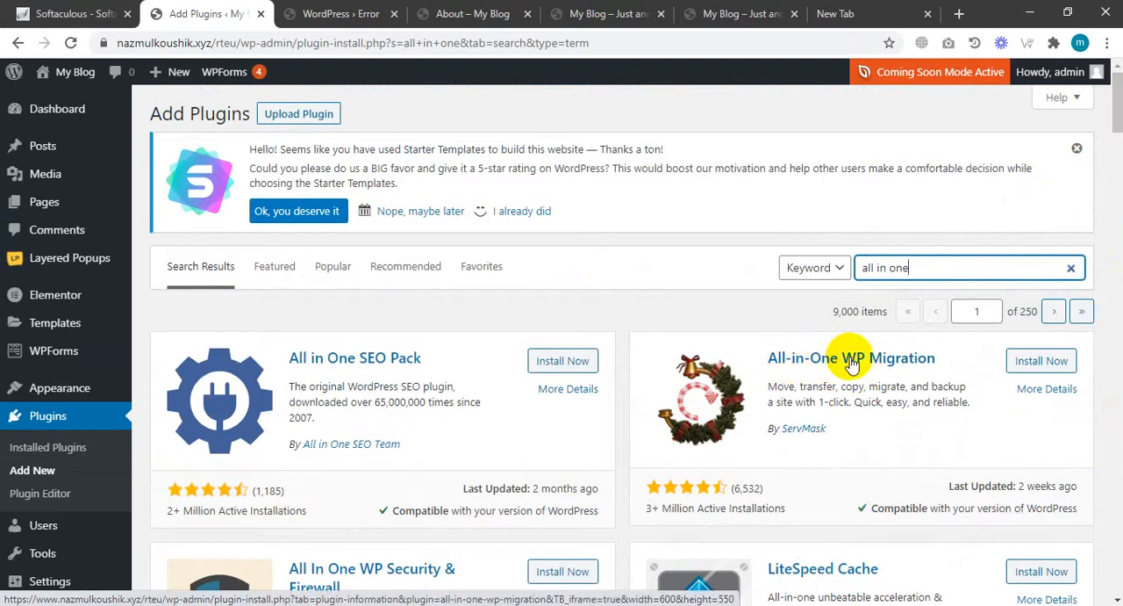
left_click(1040, 365)
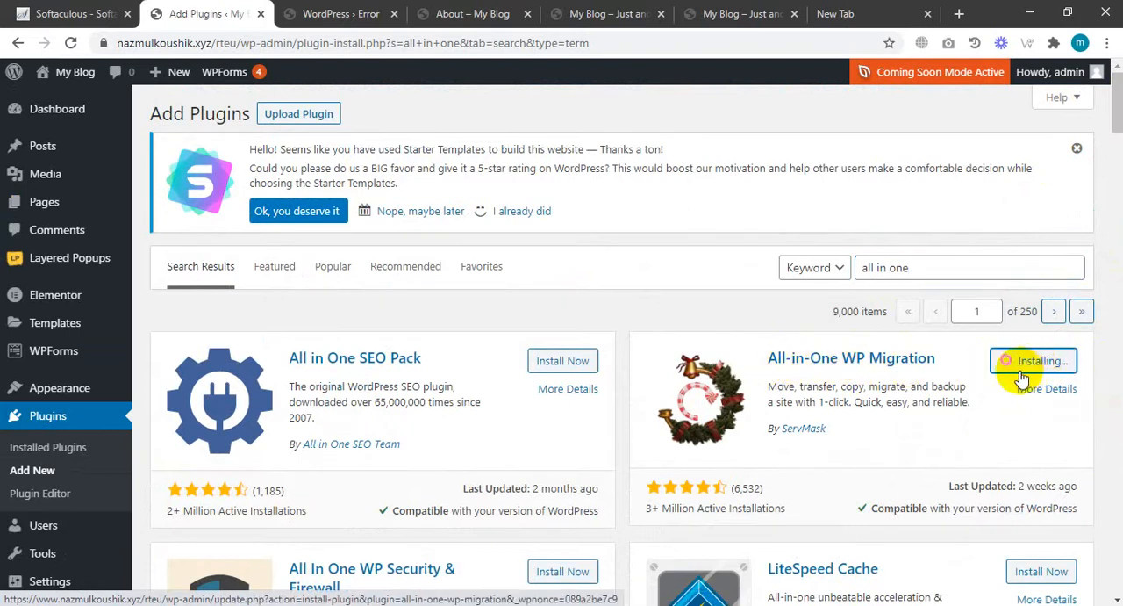
scroll(1018, 377, "down", 2)
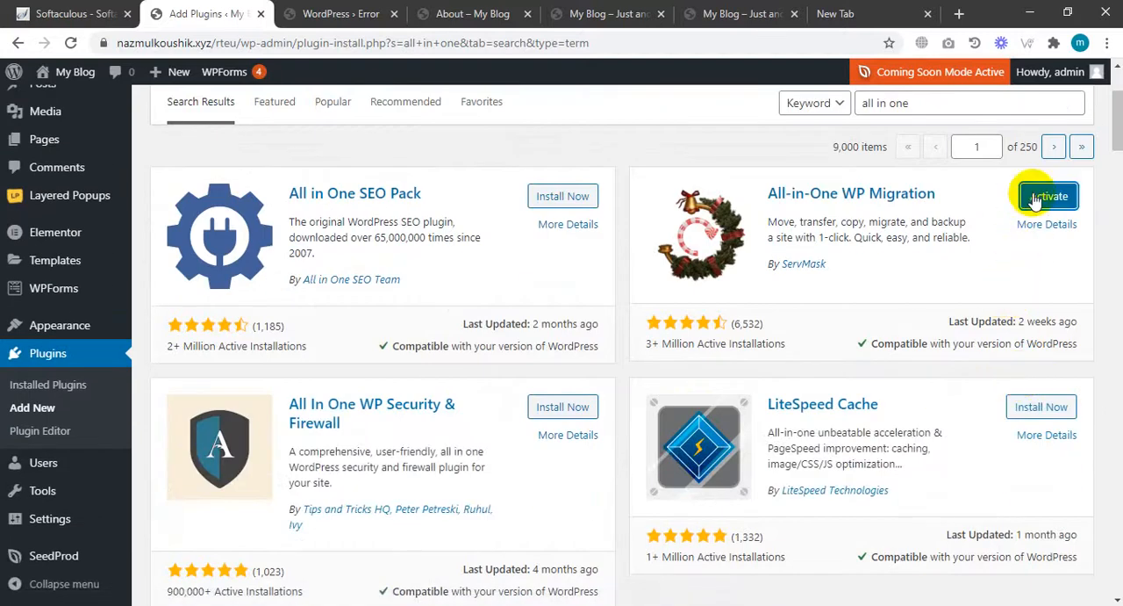
left_click(1028, 199)
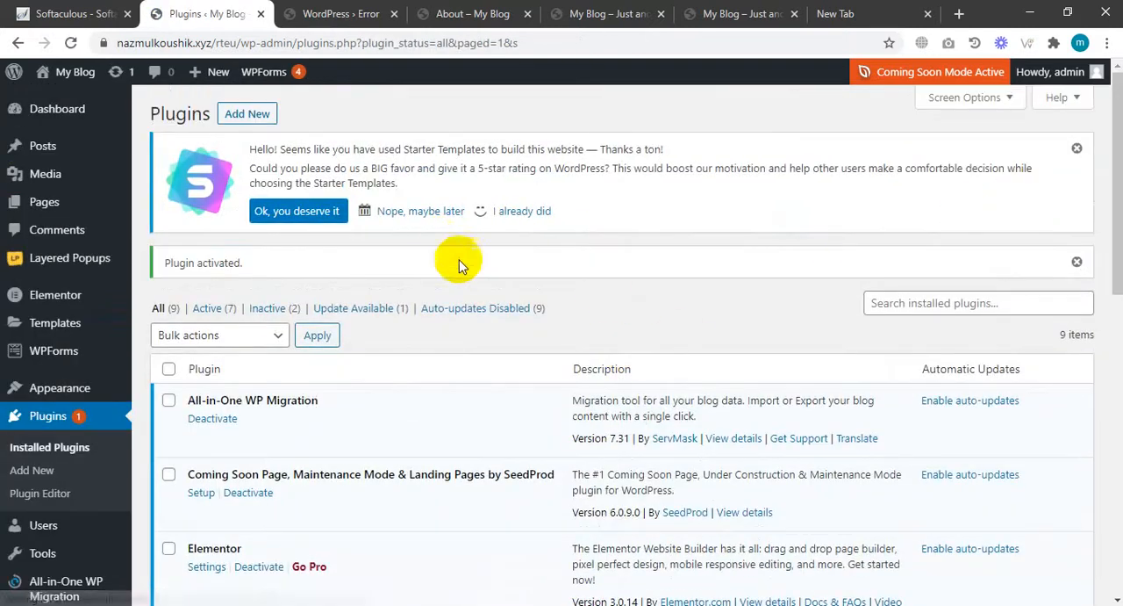
Create a full site backup with All-in-One WP Migration and close the download dialog.
scroll(572, 326, "down", 3)
mouse_move(51, 500)
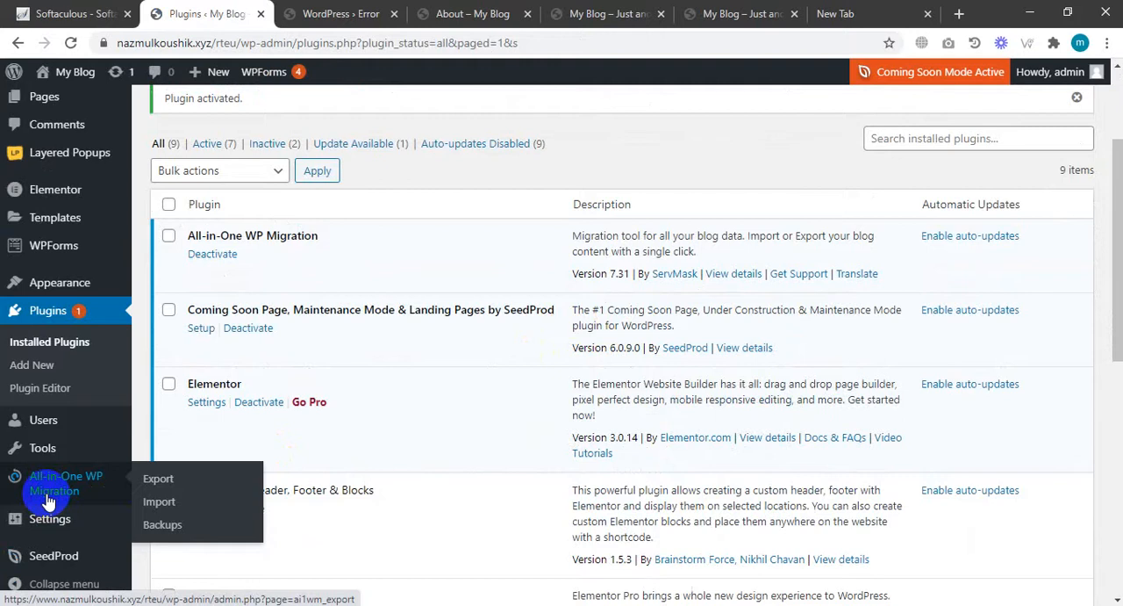
left_click(49, 496)
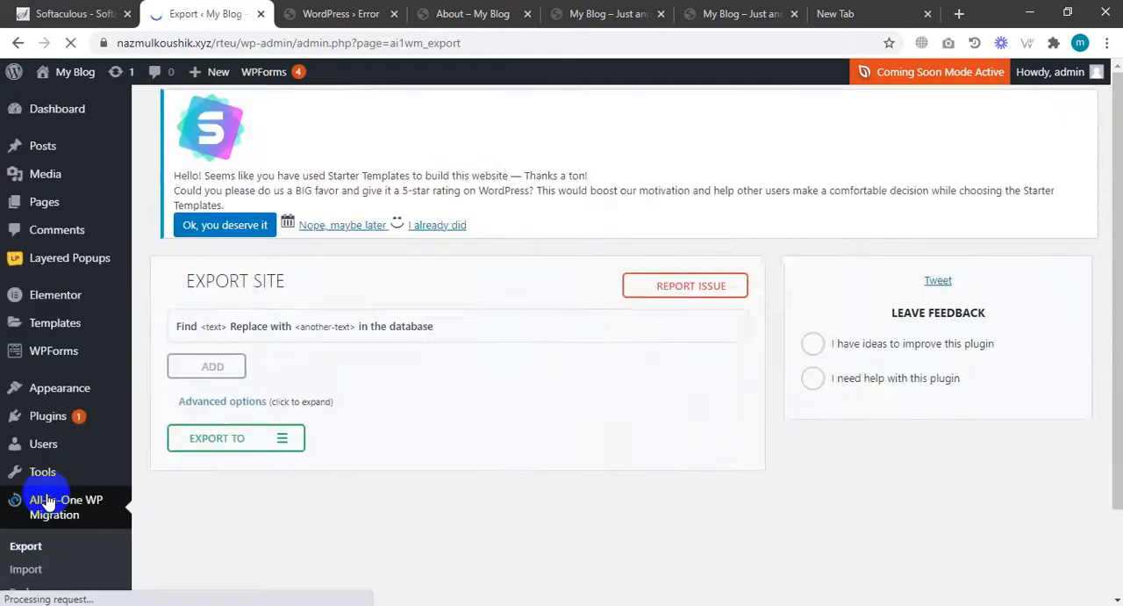
scroll(82, 497, "down", 1)
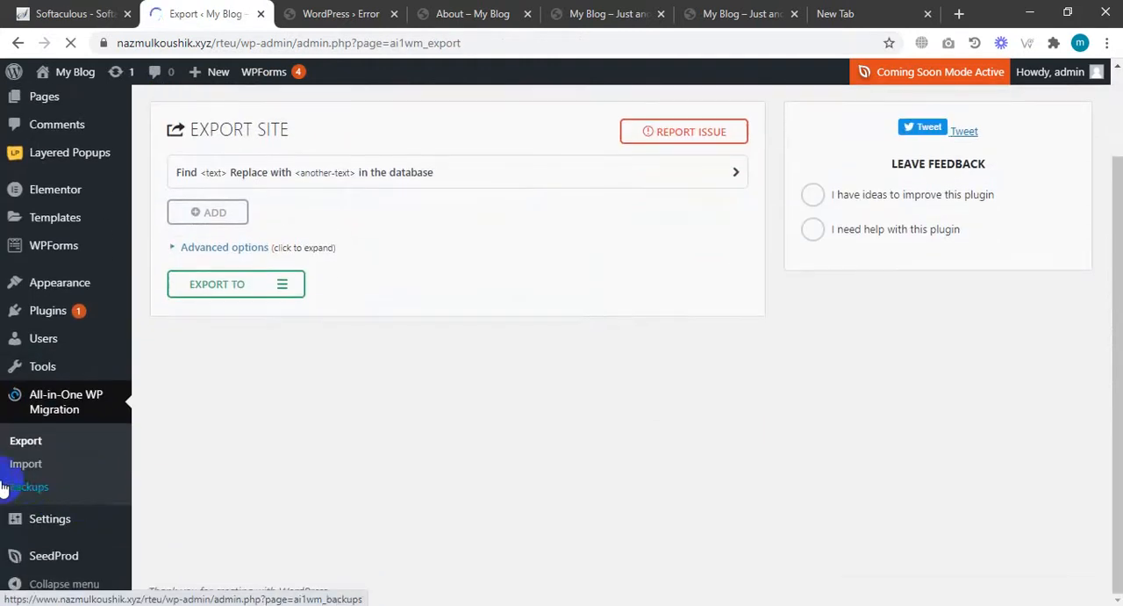
left_click(25, 488)
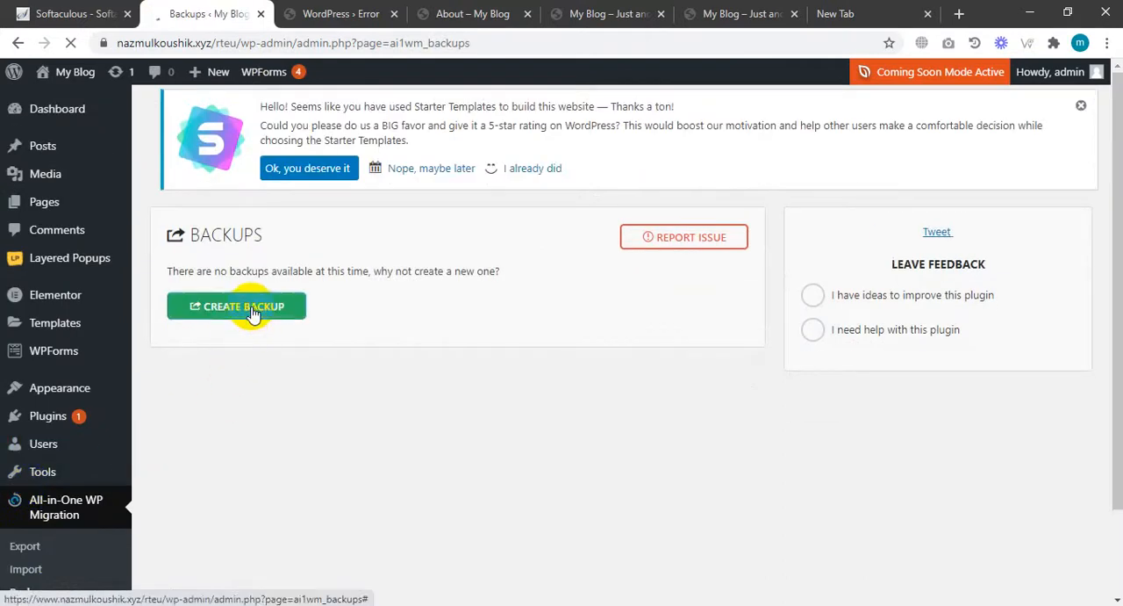
left_click(252, 313)
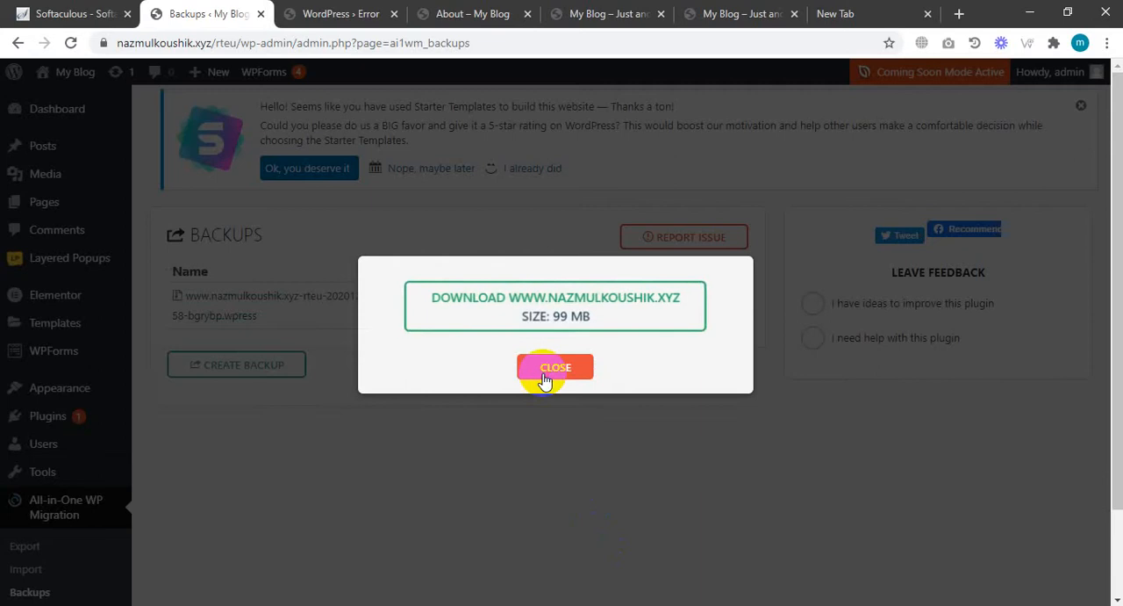
left_click(544, 371)
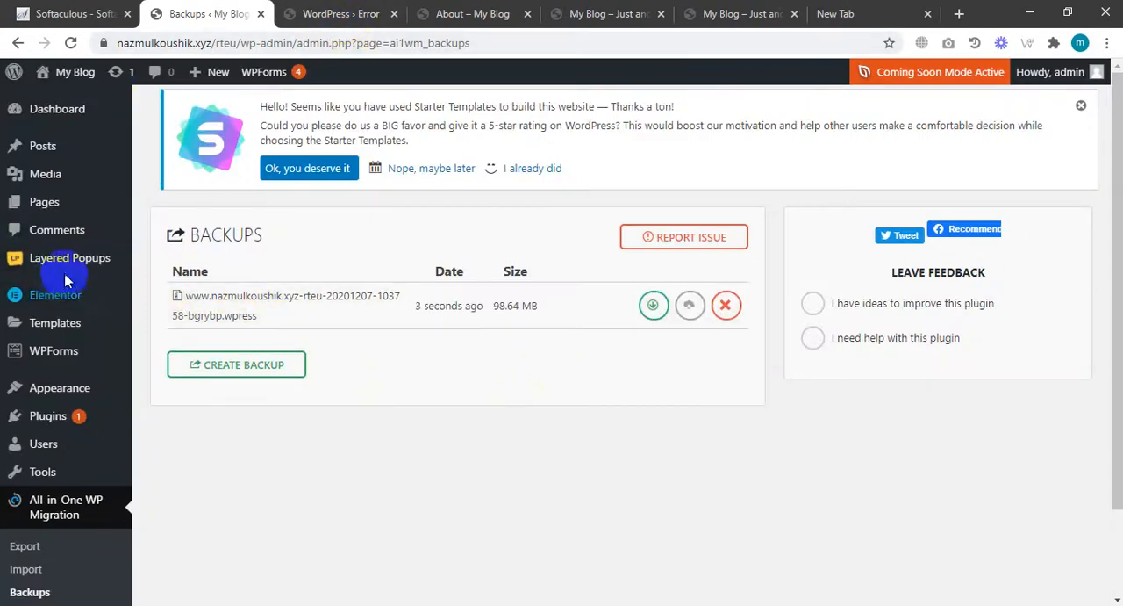
mouse_move(76, 269)
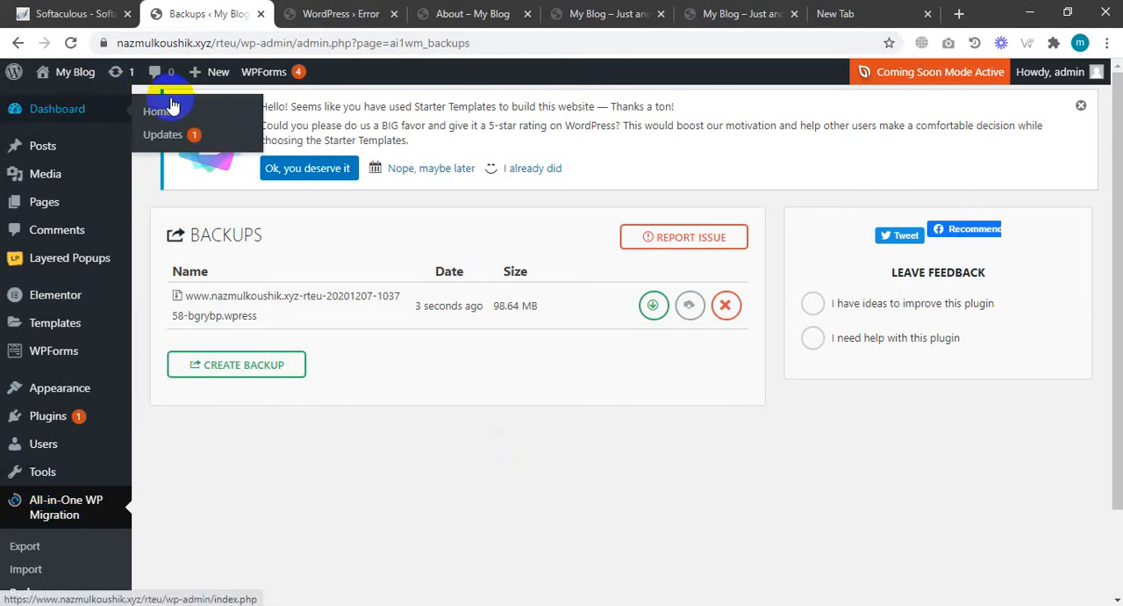
mouse_move(252, 84)
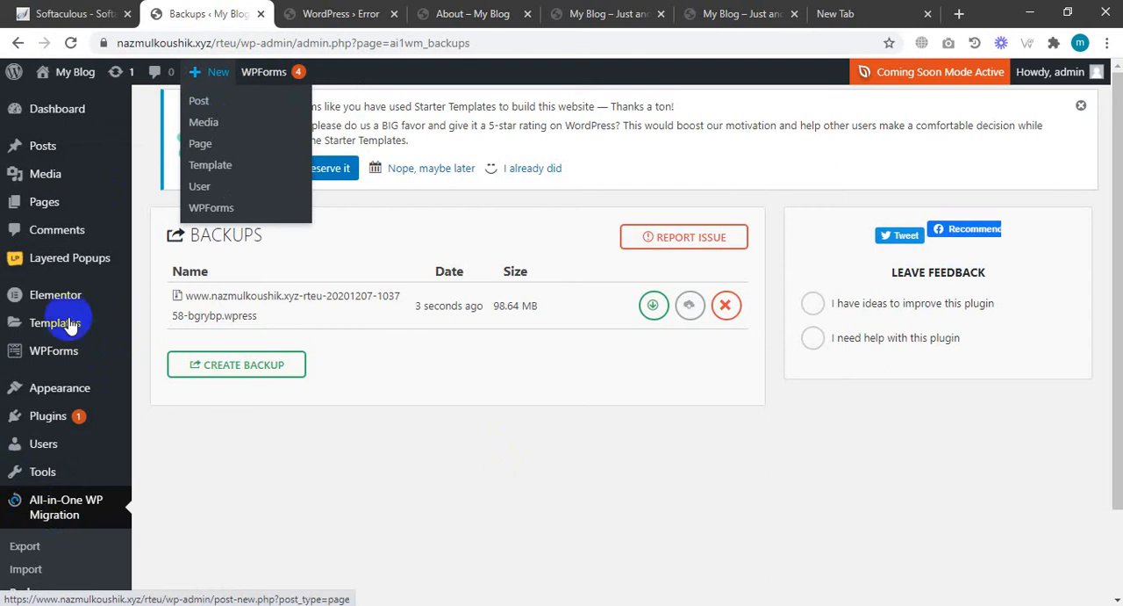